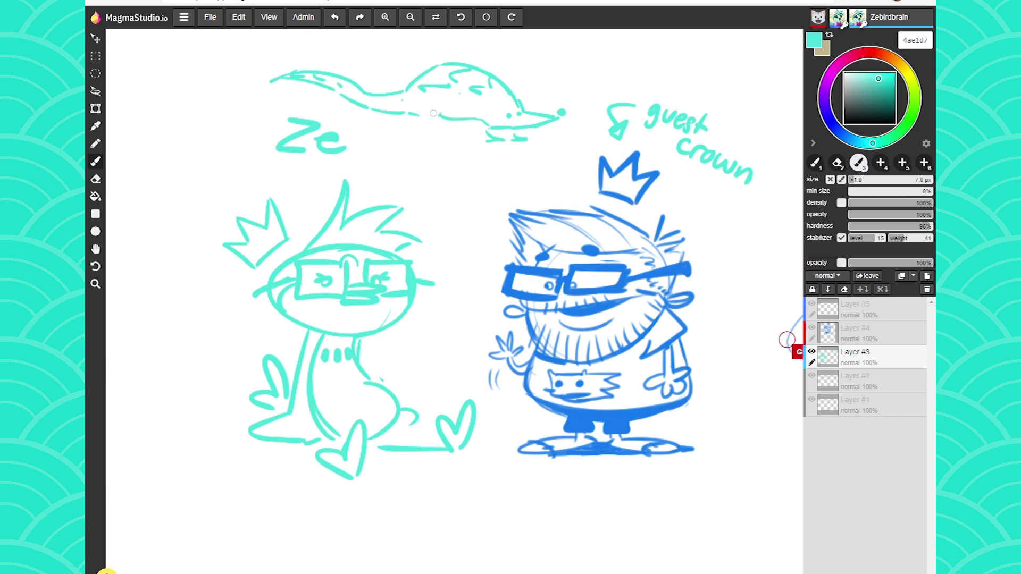
Step: Add the back leg and the head contour to the teal long-snouted animal above the "Ze" label
drag(431, 114, 409, 135)
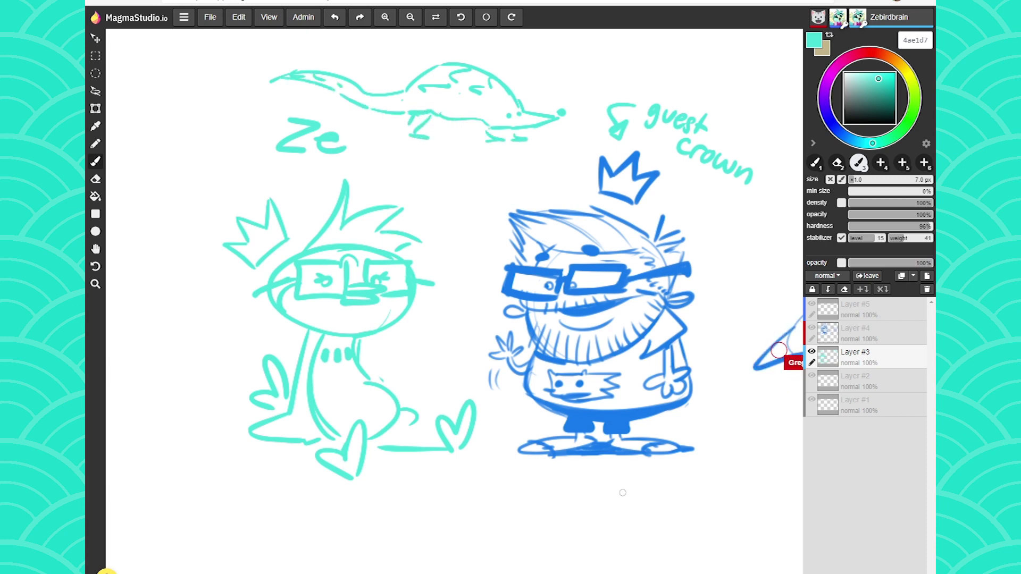
drag(628, 487, 457, 503)
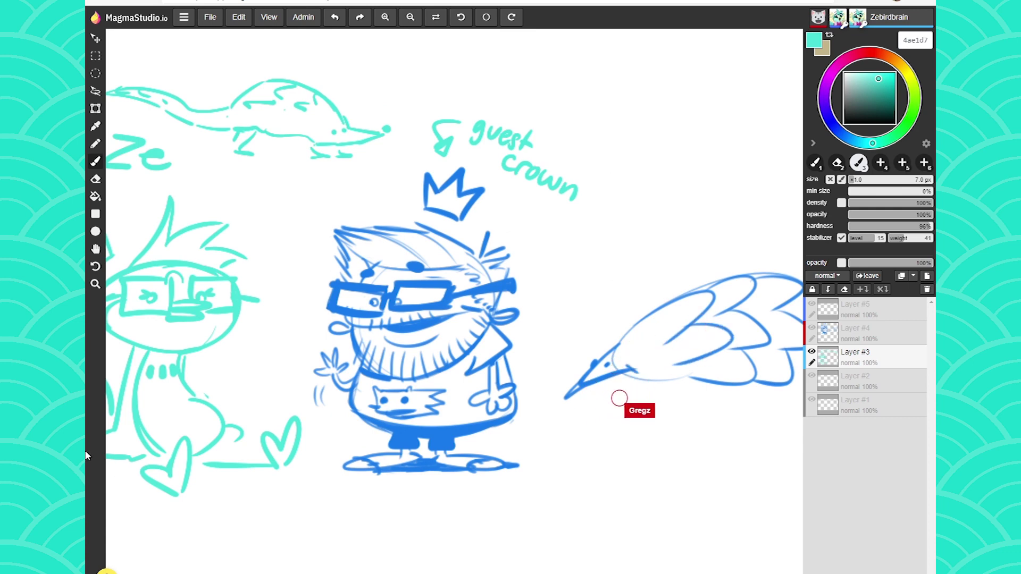
scroll(691, 526, down, 2)
drag(442, 519, 412, 504)
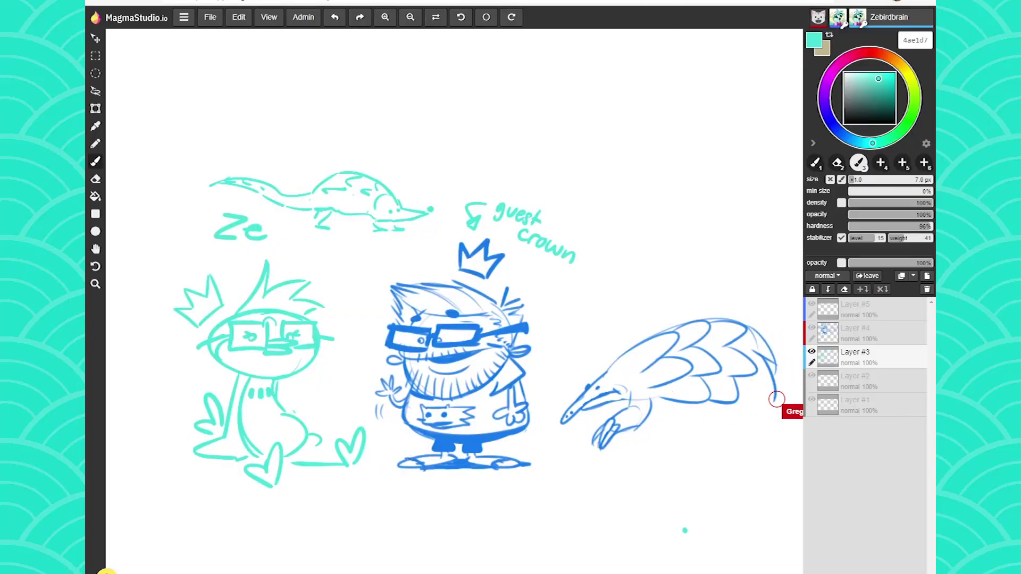
Step: Set the brush size to 3 px and sketch a roast chicken with a small face and two drumsticks above the top-hatted pangolin
key(space)
drag(502, 506, 472, 506)
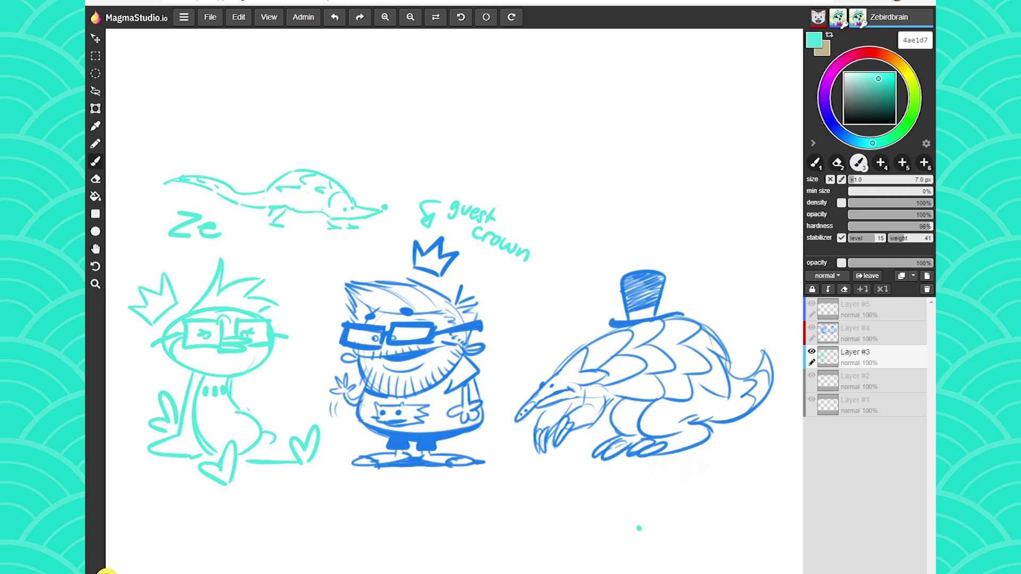
key([)
key([)
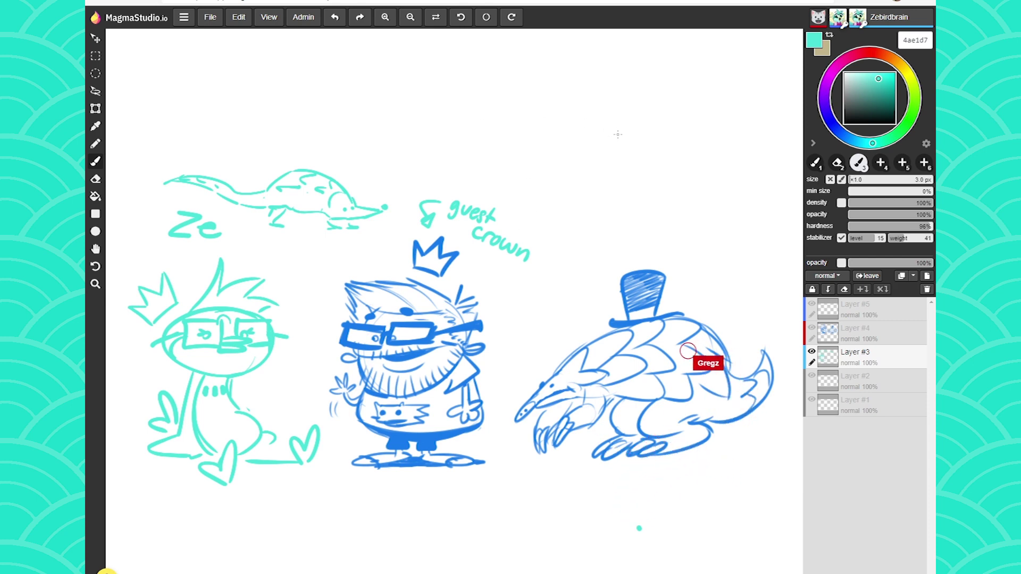
mouse_move(723, 182)
mouse_down()
mouse_move(714, 163)
mouse_move(641, 182)
mouse_up()
mouse_move(716, 201)
mouse_down()
mouse_move(721, 186)
mouse_move(726, 198)
mouse_move(743, 191)
mouse_up()
click(668, 172)
click(653, 169)
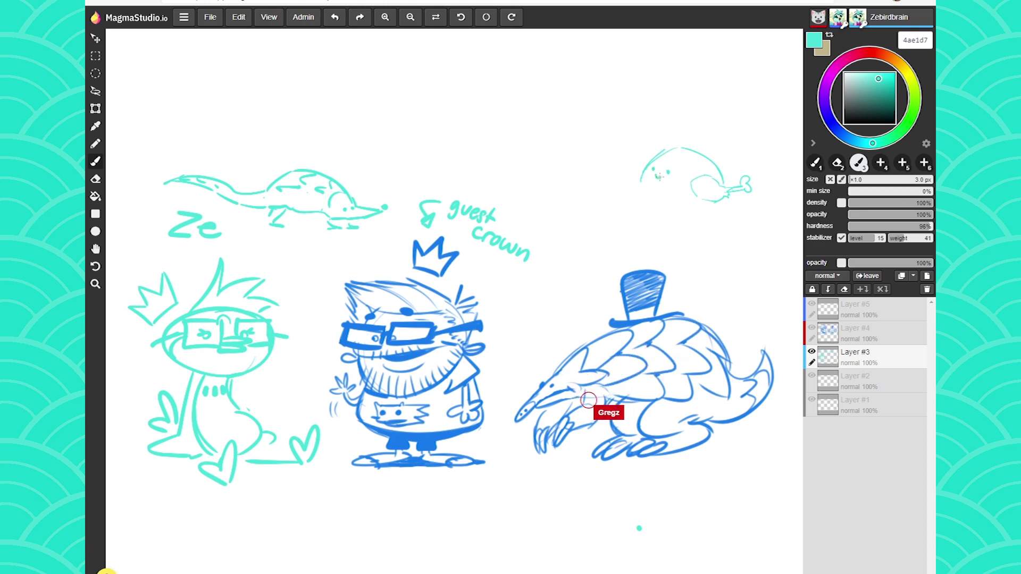
mouse_move(694, 201)
mouse_down()
mouse_move(657, 200)
mouse_move(641, 176)
mouse_up()
drag(724, 171, 733, 169)
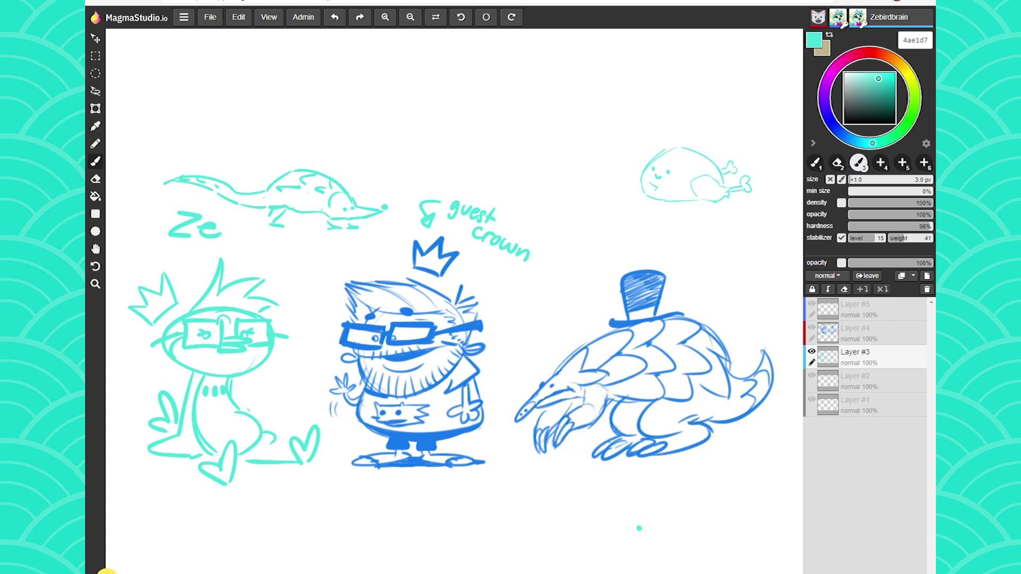
Step: Redraw the roast chicken's mouth as a small smile and draw a serving plate underneath it
key(e)
key(b)
mouse_move(657, 180)
mouse_down()
mouse_move(649, 192)
mouse_move(659, 200)
mouse_move(660, 176)
mouse_move(652, 185)
mouse_up()
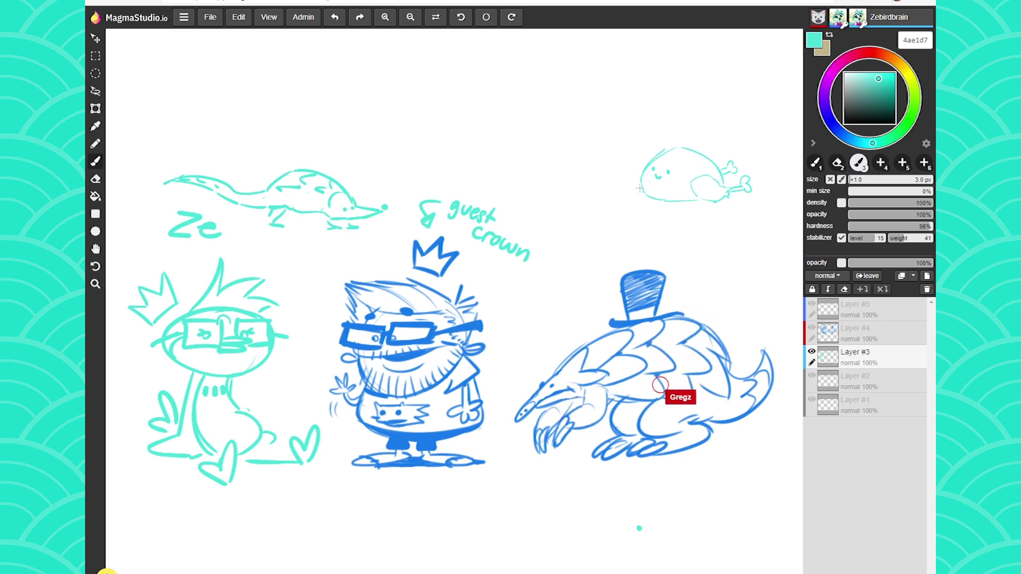
mouse_move(630, 191)
mouse_down()
mouse_move(678, 205)
mouse_move(735, 201)
mouse_up()
mouse_move(617, 187)
mouse_down()
mouse_move(628, 204)
mouse_move(665, 211)
mouse_move(755, 200)
mouse_up()
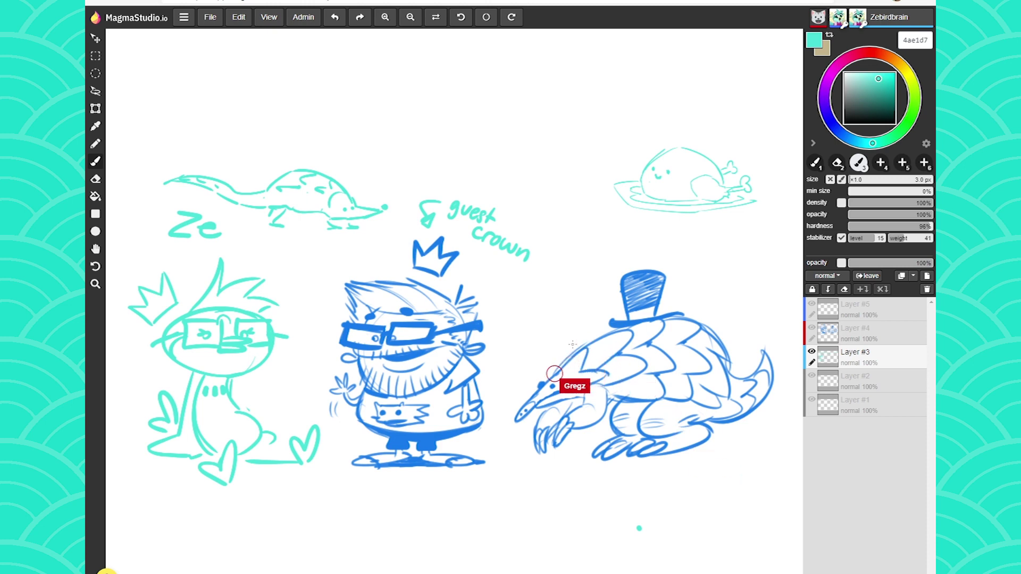
Step: Letter a small "Hi" above the roast chicken
drag(700, 133, 699, 139)
drag(699, 136, 703, 139)
drag(709, 135, 708, 139)
click(710, 133)
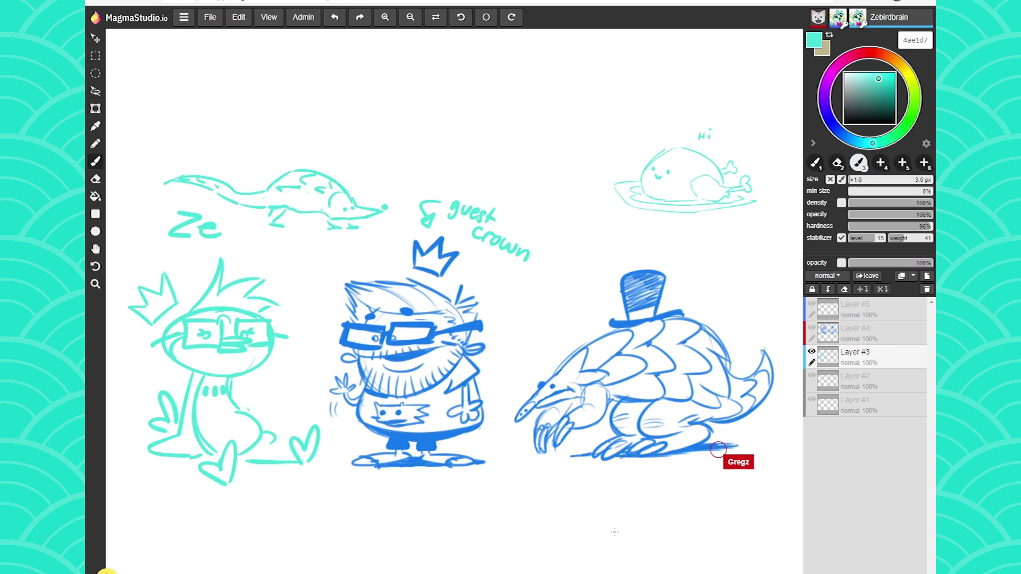
Step: Add light ground strokes beside the pangolin's feet and tail, and draw hearts rising above its head
drag(742, 441, 775, 443)
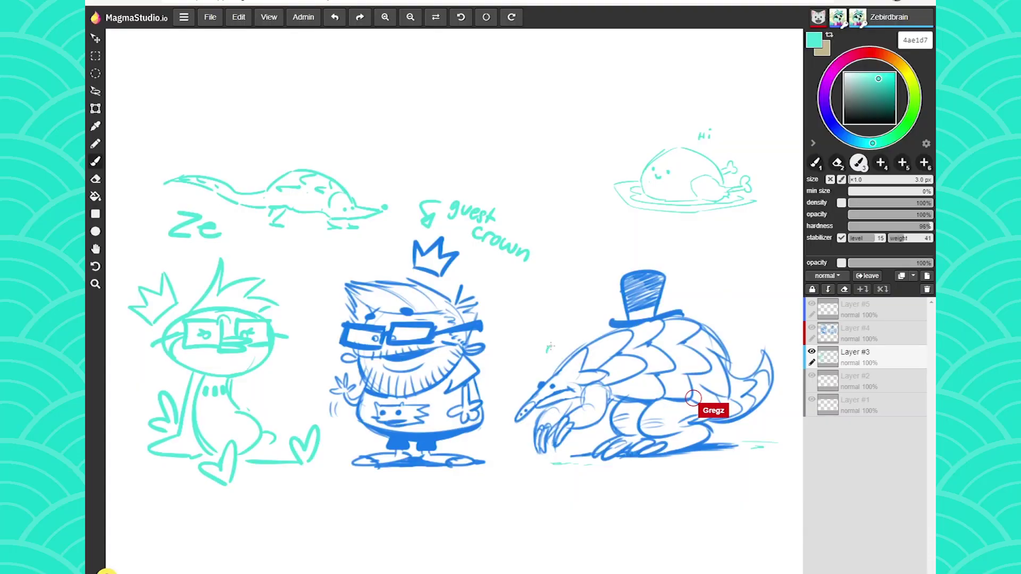
drag(542, 346, 550, 355)
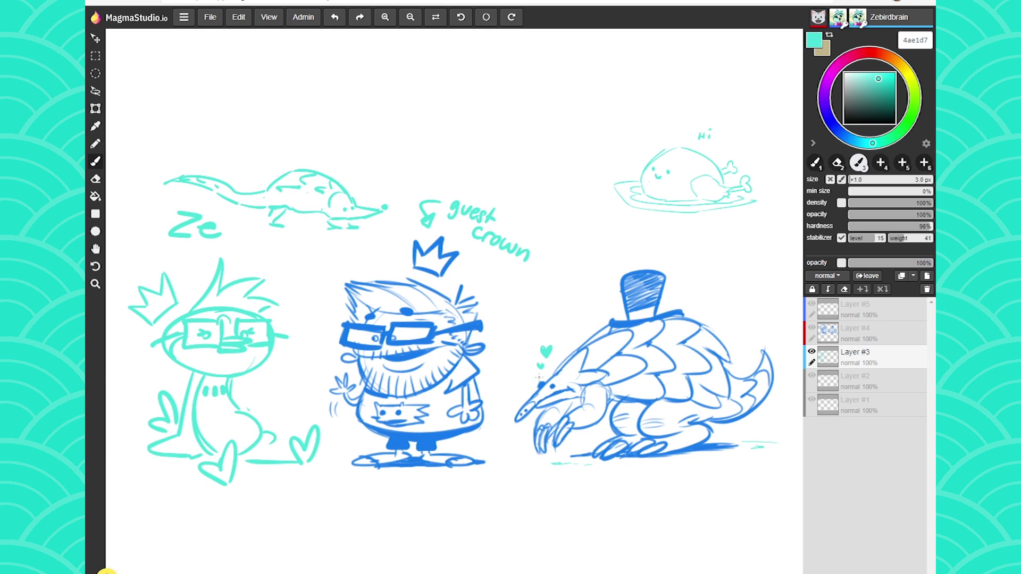
mouse_move(526, 327)
mouse_down()
mouse_move(532, 341)
mouse_move(522, 326)
mouse_move(514, 336)
mouse_move(516, 323)
mouse_up()
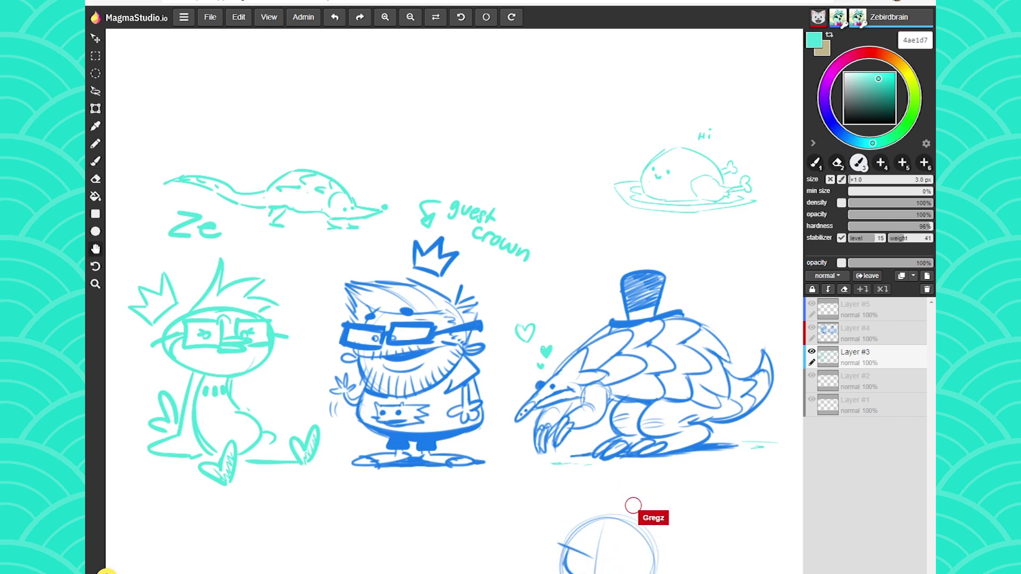
Step: Letter "AN. Anime" as a label below the pangolin, above the newly started blue head
drag(473, 556, 467, 518)
drag(554, 460, 579, 451)
click(583, 459)
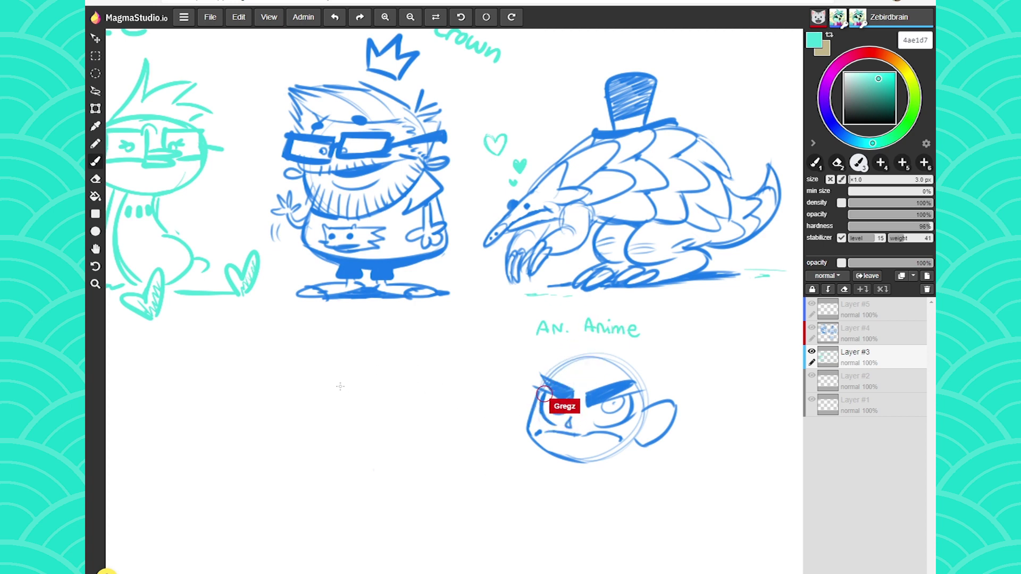
Step: Sketch a smiling face with large eyes, raised eyebrows and an open mouth beside the angry anime face
mouse_move(354, 404)
mouse_down()
mouse_move(312, 396)
mouse_move(342, 396)
mouse_move(373, 417)
mouse_move(327, 384)
mouse_move(315, 406)
mouse_move(341, 402)
mouse_move(344, 412)
mouse_move(385, 392)
mouse_up()
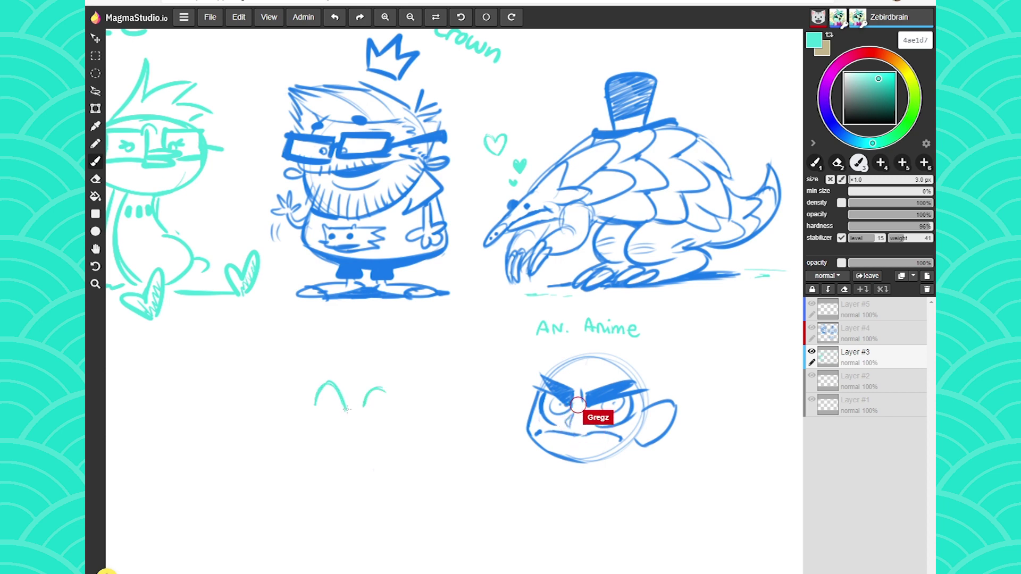
drag(337, 421, 335, 398)
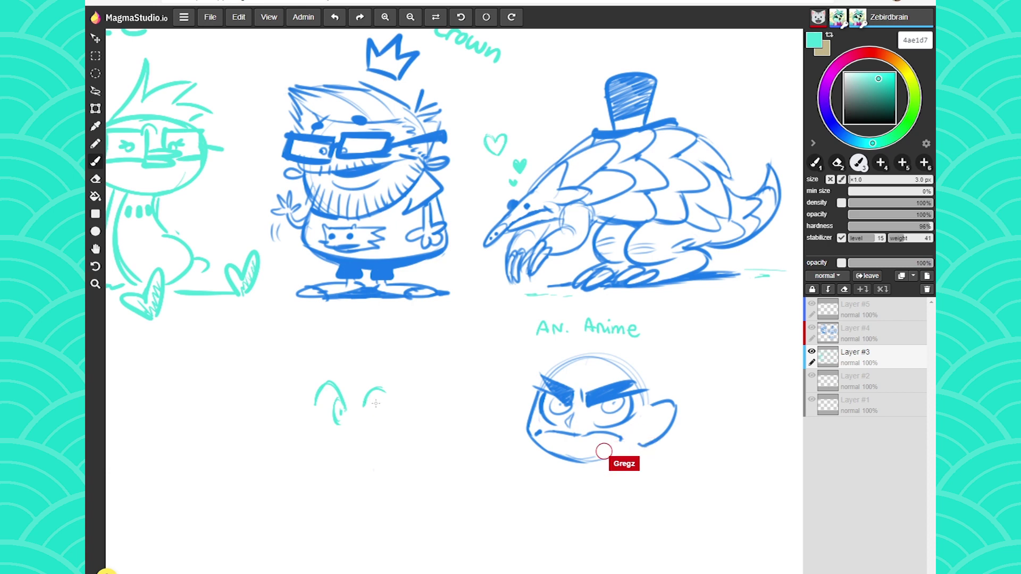
drag(385, 392, 387, 417)
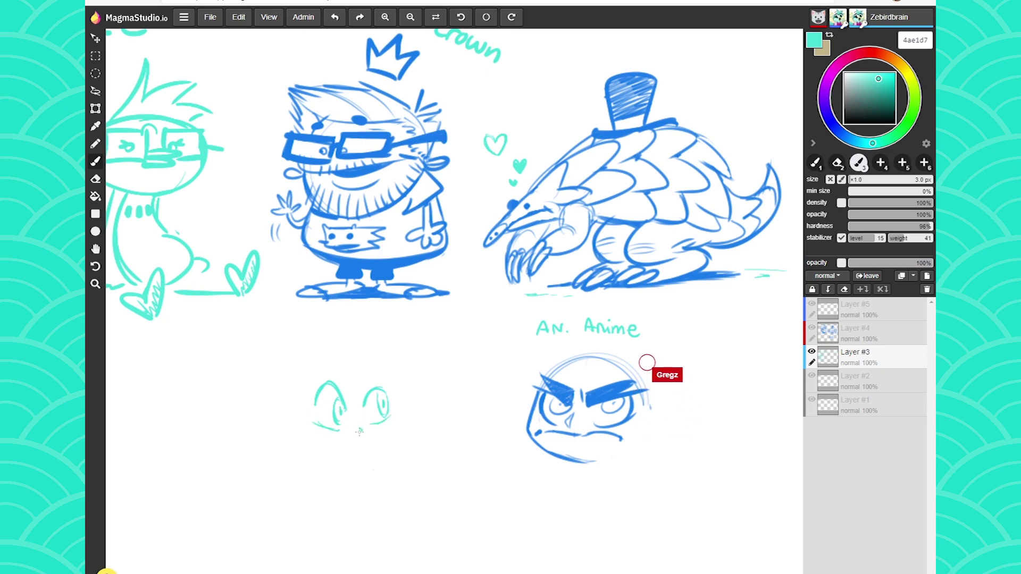
mouse_move(377, 434)
mouse_down()
mouse_move(322, 441)
mouse_move(340, 460)
mouse_move(323, 446)
mouse_up()
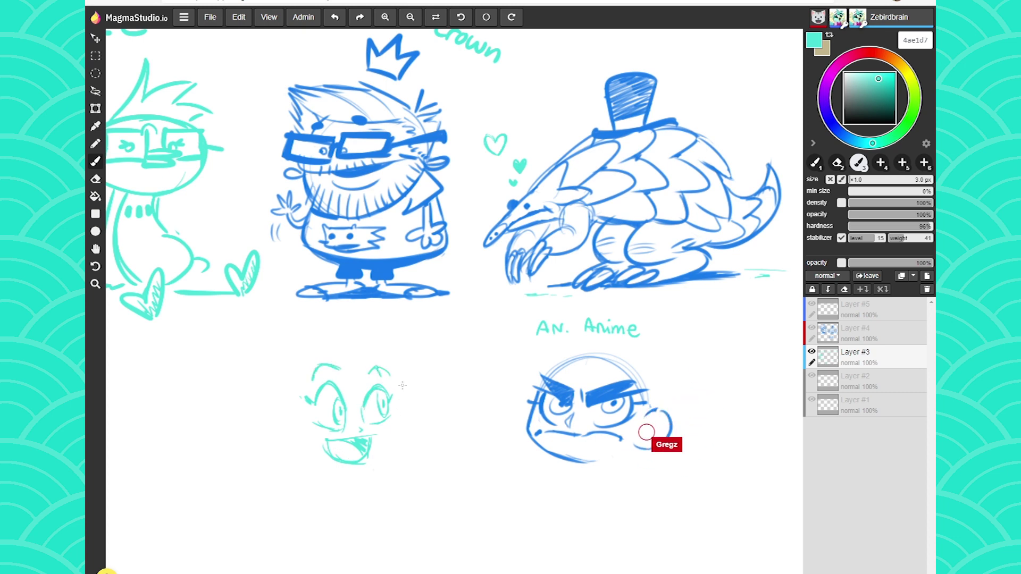
mouse_move(397, 377)
mouse_down()
mouse_move(399, 425)
mouse_move(372, 473)
mouse_move(310, 460)
mouse_up()
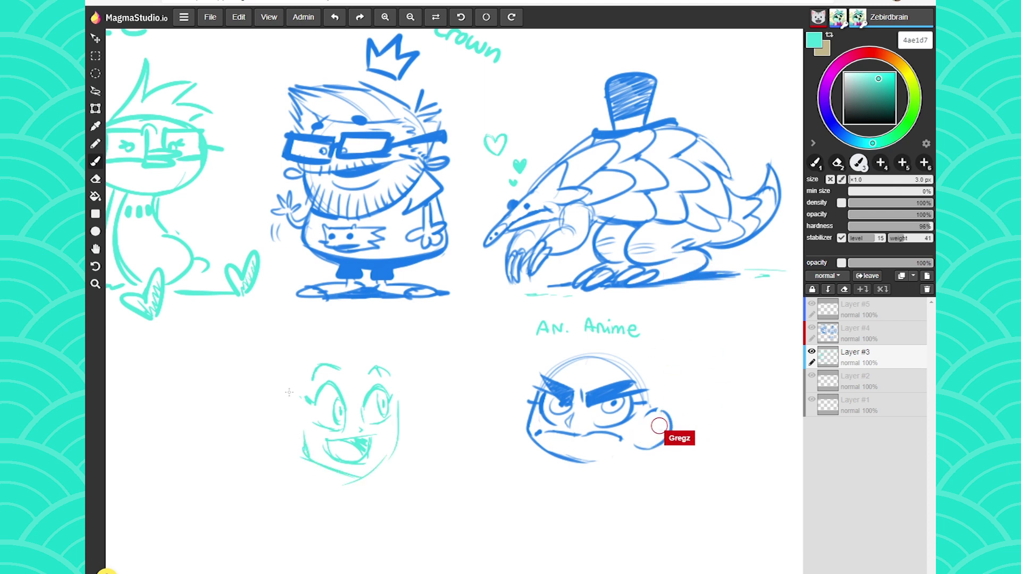
mouse_move(366, 380)
mouse_down()
mouse_move(342, 376)
mouse_move(348, 503)
mouse_up()
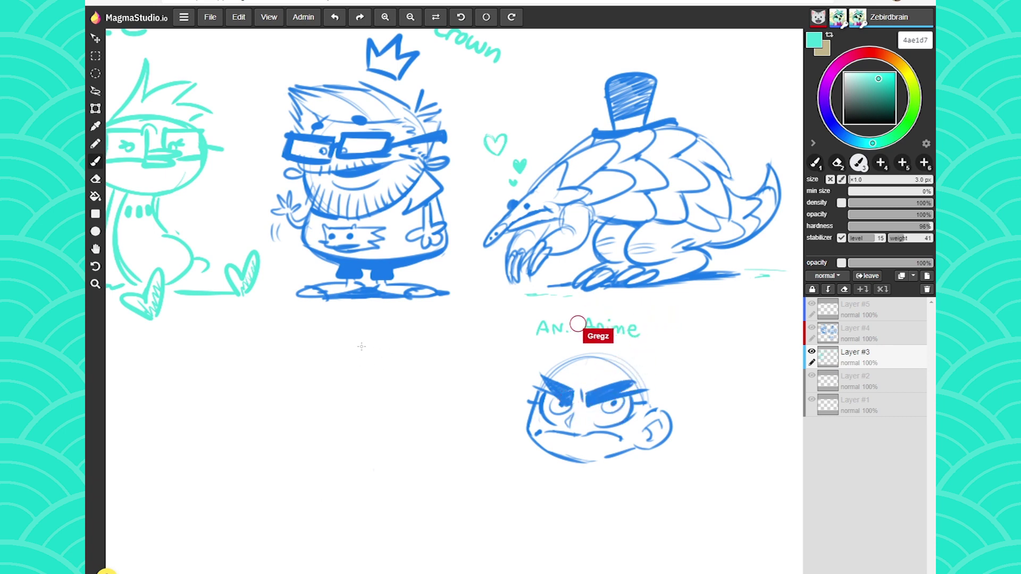
Step: Sketch two round staring eyes, a pointed beak and a neck line beside the angry anime face
mouse_move(376, 346)
mouse_down()
mouse_move(367, 371)
mouse_move(374, 349)
mouse_move(349, 361)
mouse_move(375, 359)
mouse_move(355, 354)
mouse_move(394, 349)
mouse_up()
mouse_move(403, 351)
mouse_down()
mouse_move(424, 389)
mouse_move(385, 379)
mouse_up()
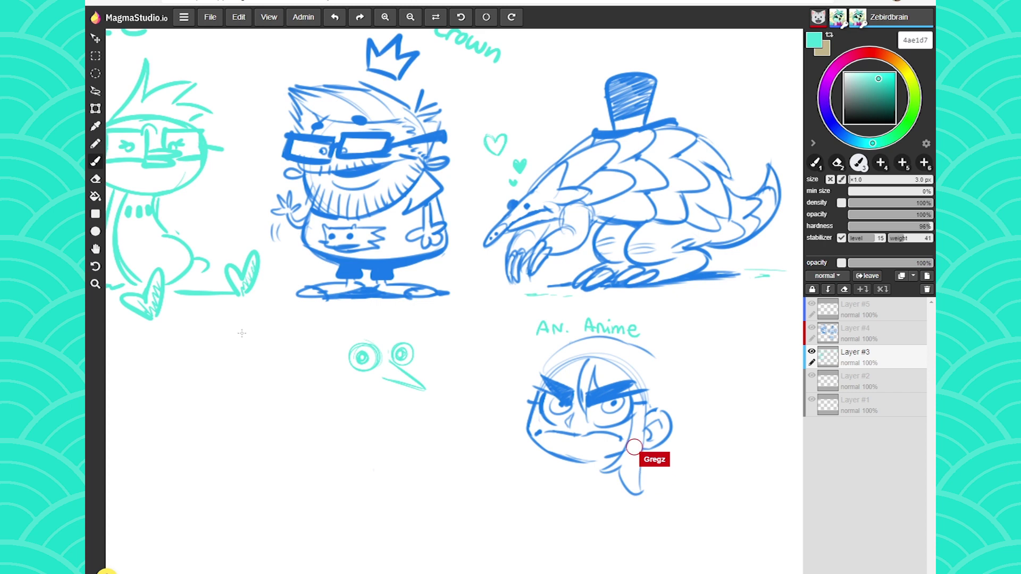
drag(387, 337, 374, 338)
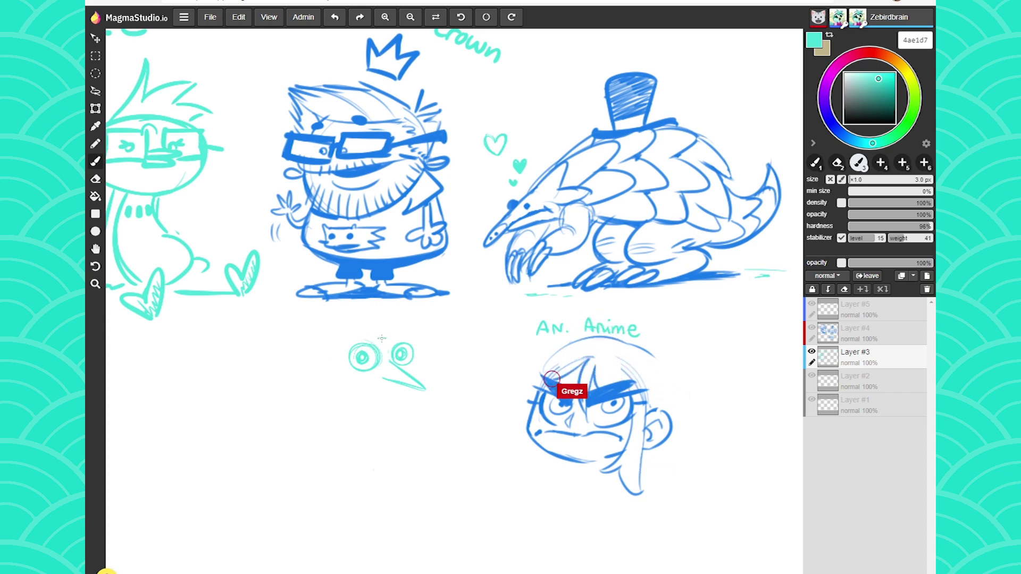
drag(356, 377, 368, 418)
drag(399, 387, 387, 389)
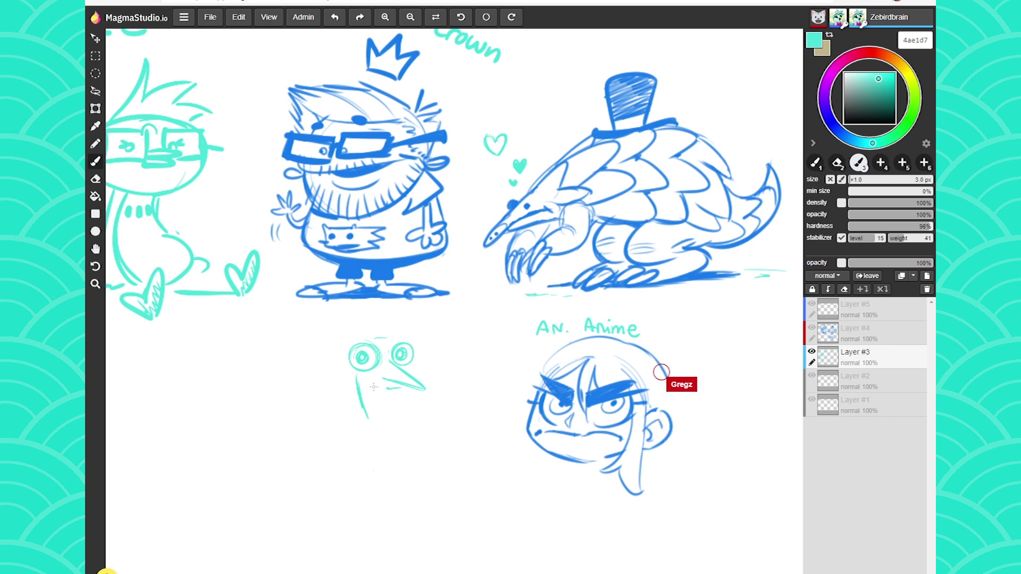
Step: Draw the beaked creature's rounded chest and snake-like body ending in a wavy tail
key(e)
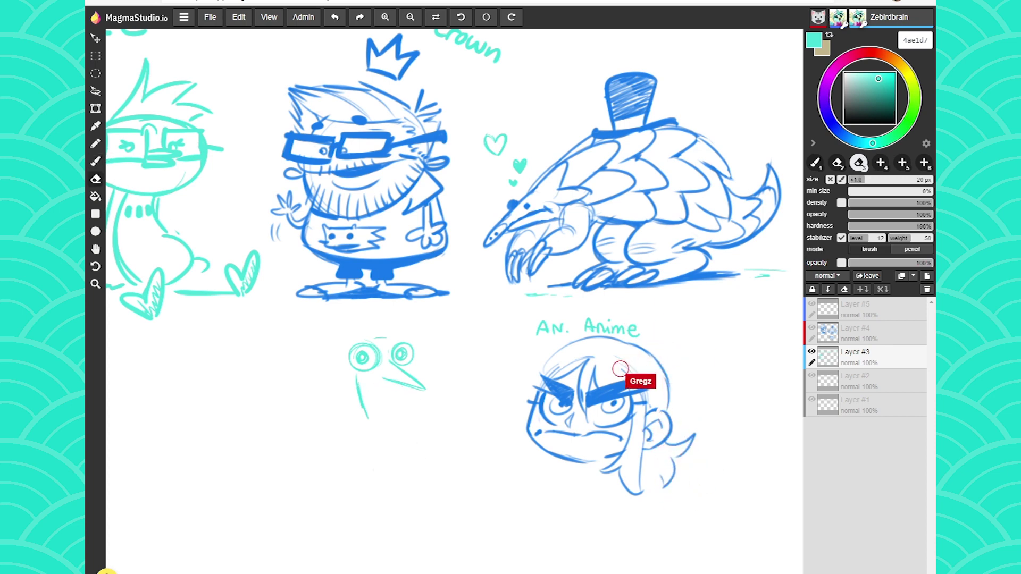
key(b)
mouse_move(399, 392)
mouse_down()
mouse_move(427, 439)
mouse_move(407, 471)
mouse_up()
mouse_move(363, 417)
mouse_down()
mouse_move(364, 427)
mouse_move(352, 423)
mouse_move(309, 390)
mouse_up()
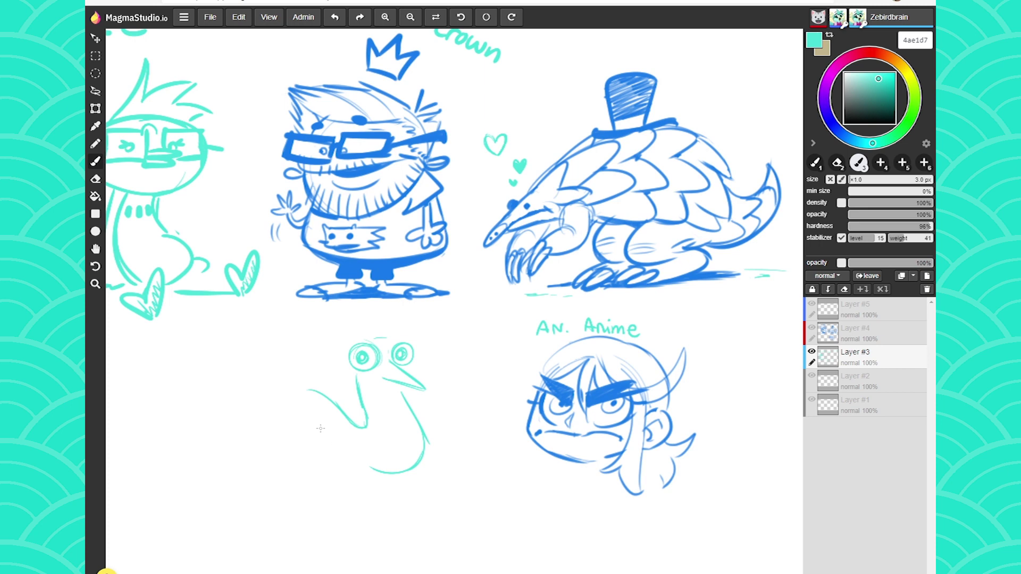
mouse_move(368, 469)
mouse_down()
mouse_move(325, 435)
mouse_move(311, 440)
mouse_move(309, 392)
mouse_move(287, 437)
mouse_move(210, 422)
mouse_move(209, 433)
mouse_move(248, 435)
mouse_up()
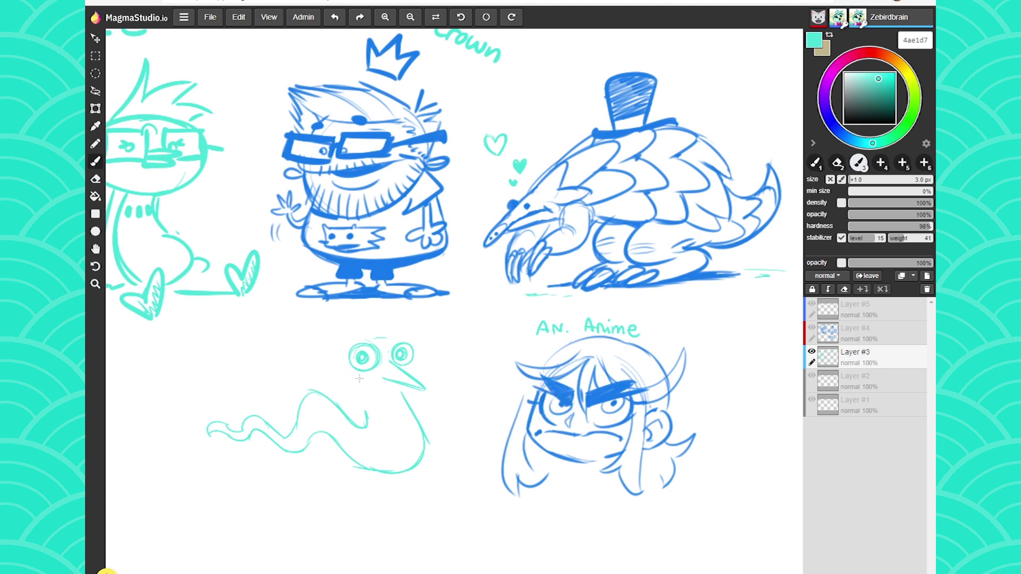
Step: Give the snake-bodied bird a firmer neck and curled eyebrows, and replace its beak with a larger one
drag(352, 370, 353, 394)
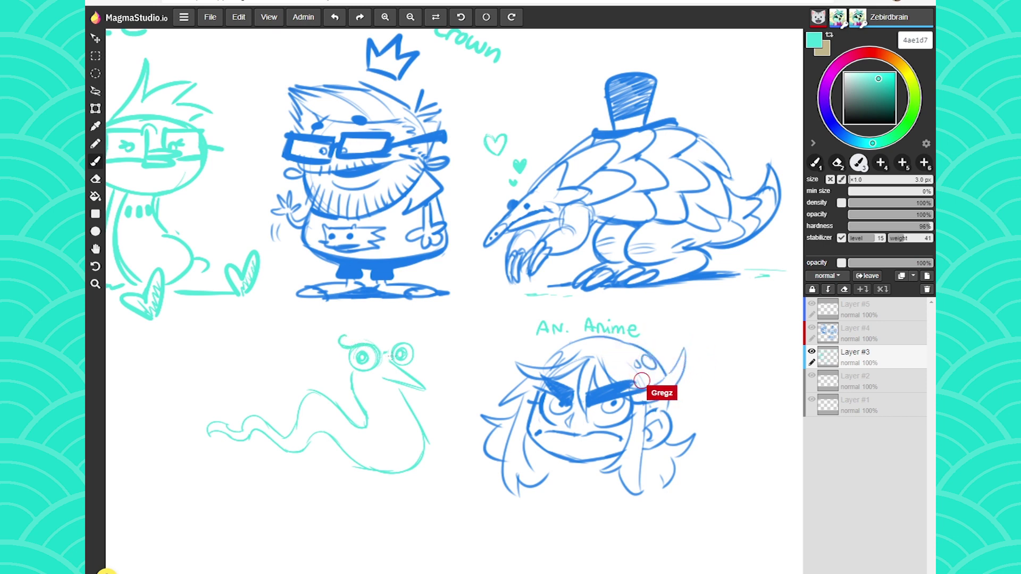
drag(409, 347, 414, 341)
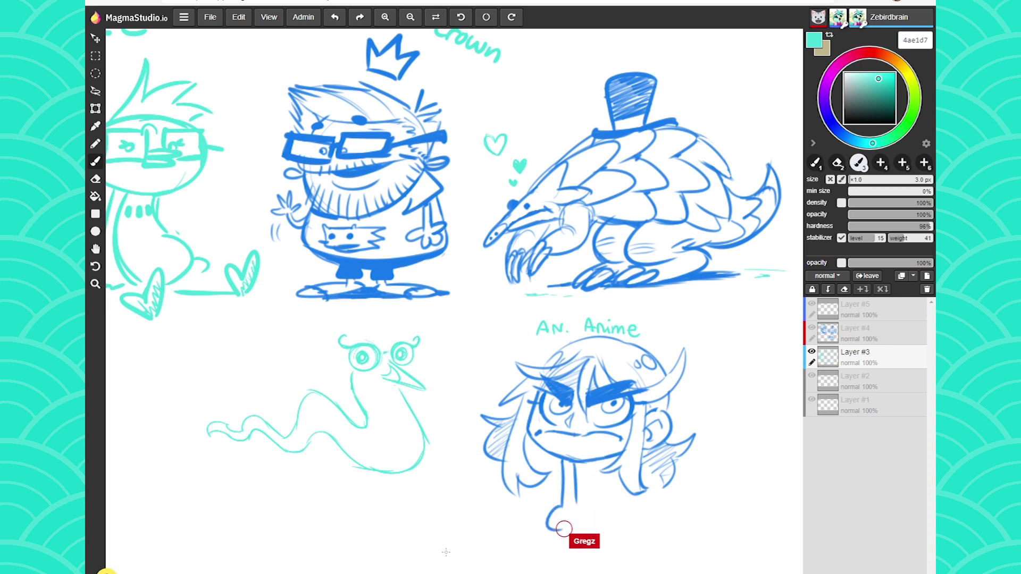
key(e)
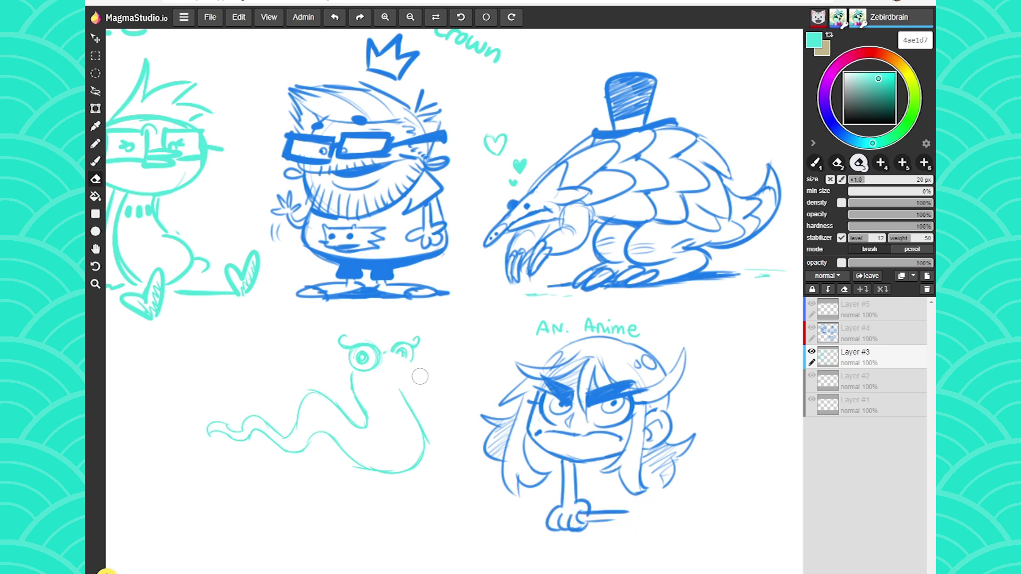
key(b)
drag(396, 353, 430, 382)
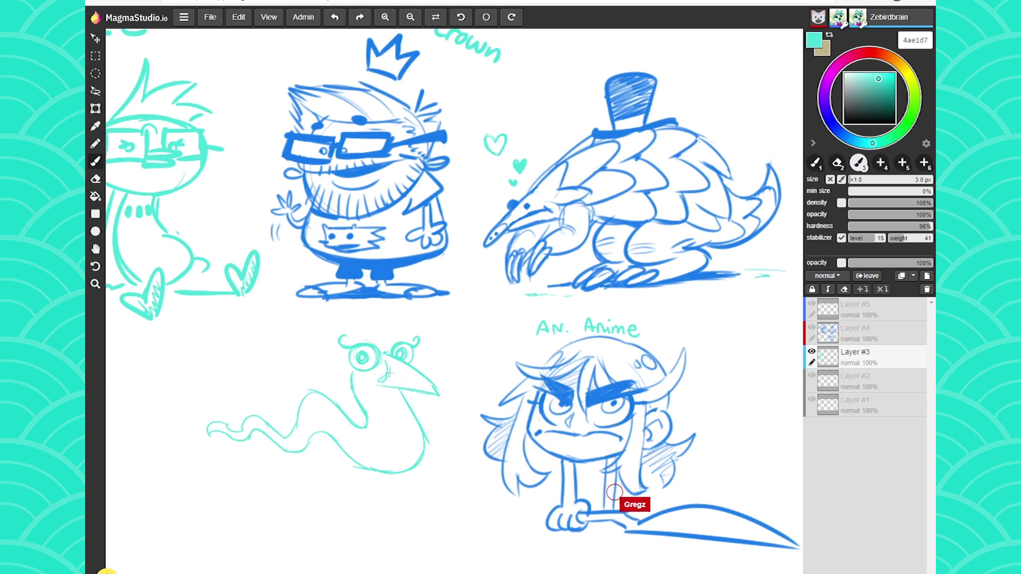
Step: Erase the whole snake-bodied bird sketch beside the anime character
key(space)
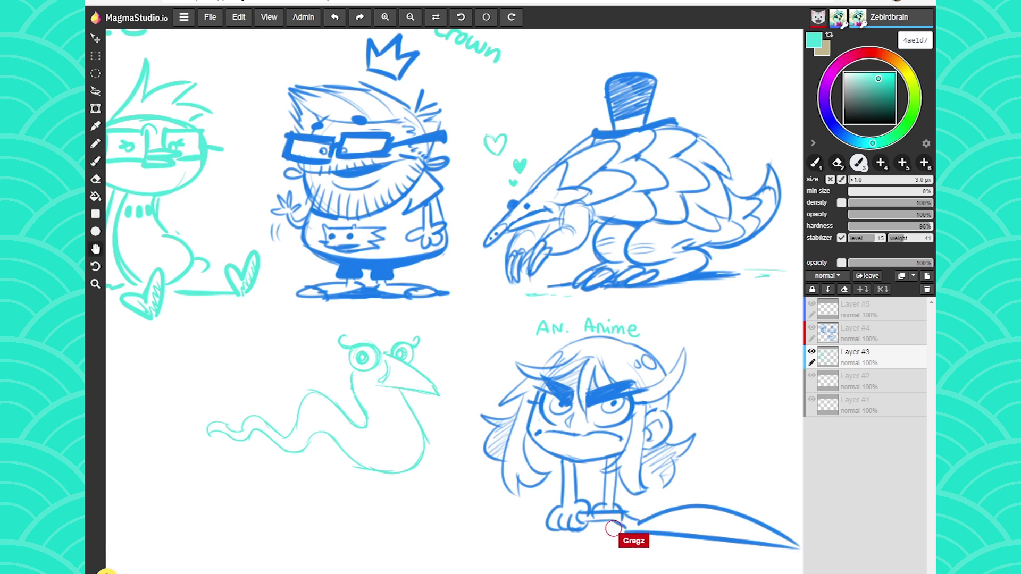
drag(388, 379, 359, 373)
mouse_move(267, 530)
mouse_down()
mouse_move(312, 508)
mouse_move(286, 510)
mouse_up()
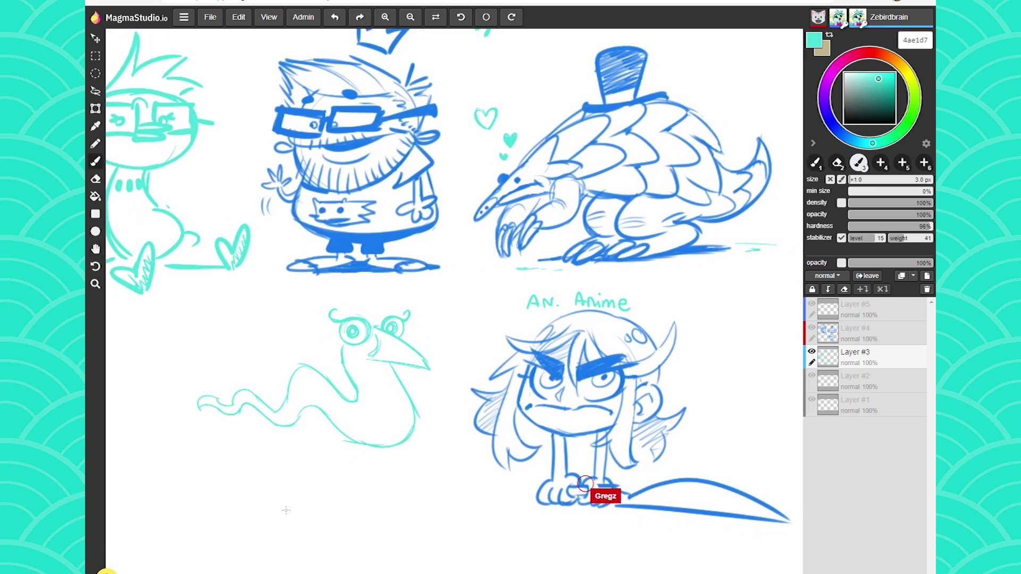
key(e)
mouse_move(208, 404)
mouse_down()
mouse_move(348, 445)
mouse_move(308, 406)
mouse_move(354, 367)
mouse_move(434, 388)
mouse_move(321, 297)
mouse_move(425, 313)
mouse_up()
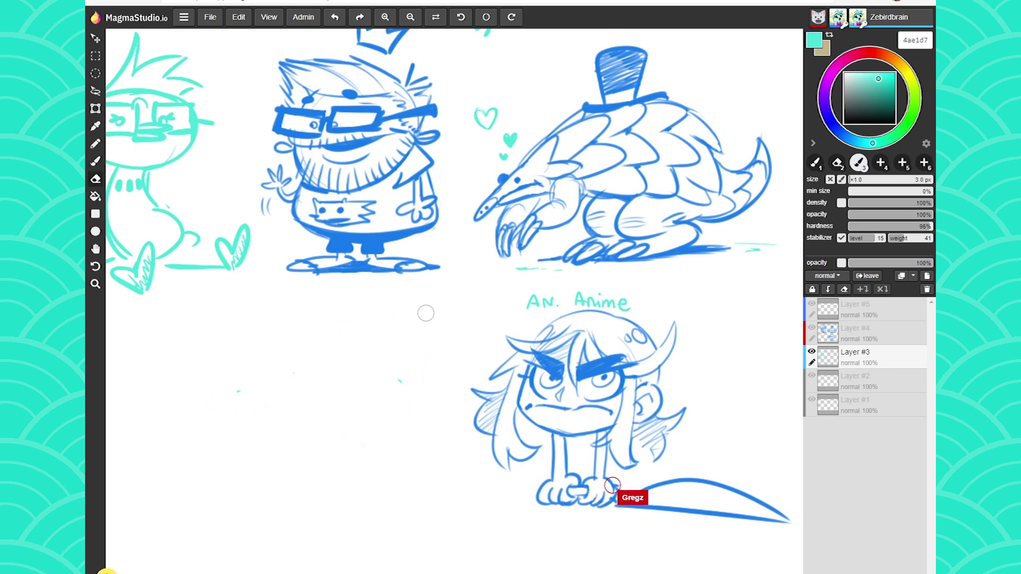
key(b)
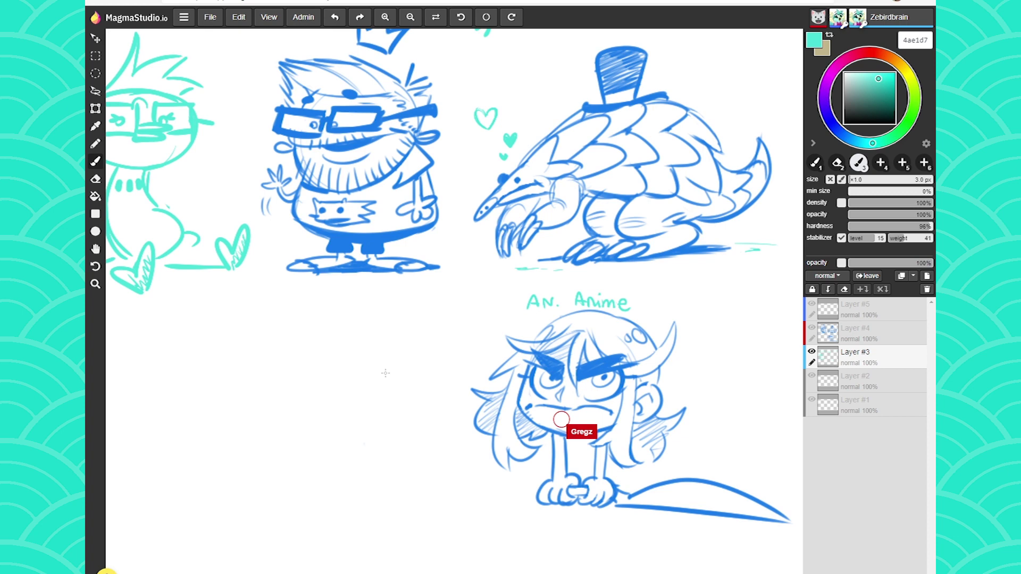
mouse_move(329, 343)
mouse_down()
mouse_move(262, 387)
mouse_move(366, 381)
mouse_move(287, 363)
mouse_move(357, 370)
mouse_up()
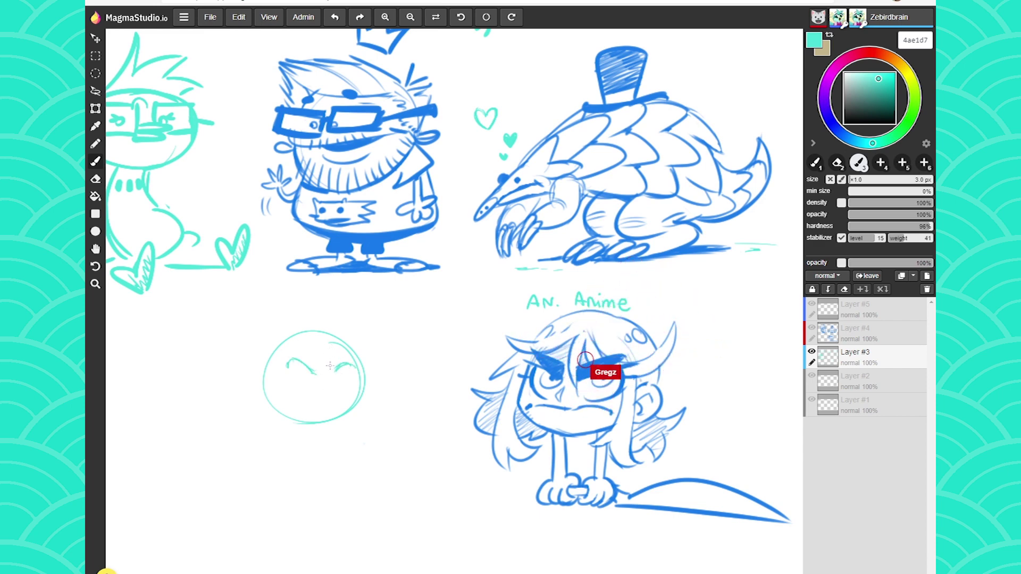
mouse_move(334, 372)
mouse_down()
mouse_move(350, 394)
mouse_move(304, 398)
mouse_move(286, 373)
mouse_move(289, 395)
mouse_move(285, 372)
mouse_up()
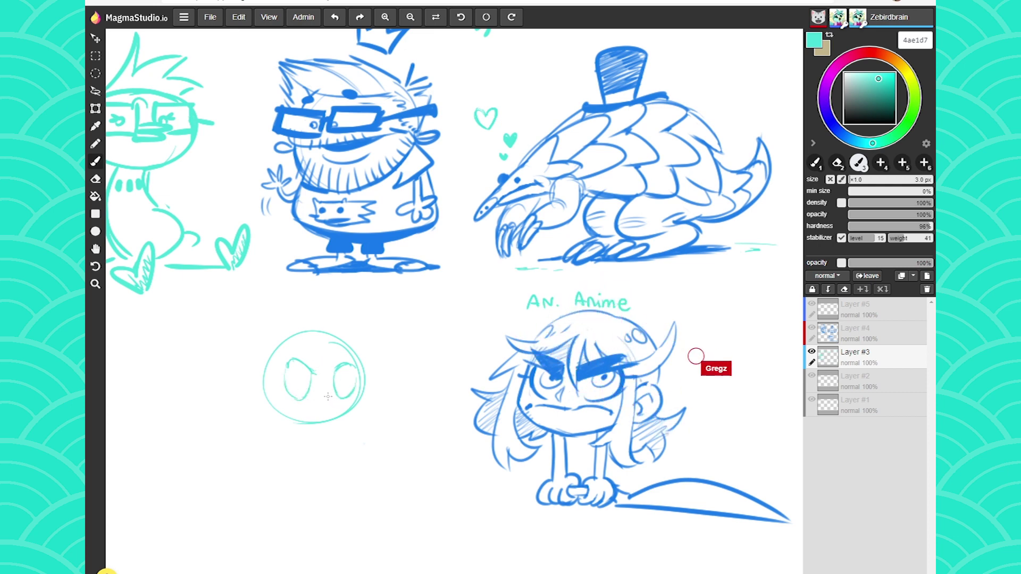
drag(328, 398, 287, 408)
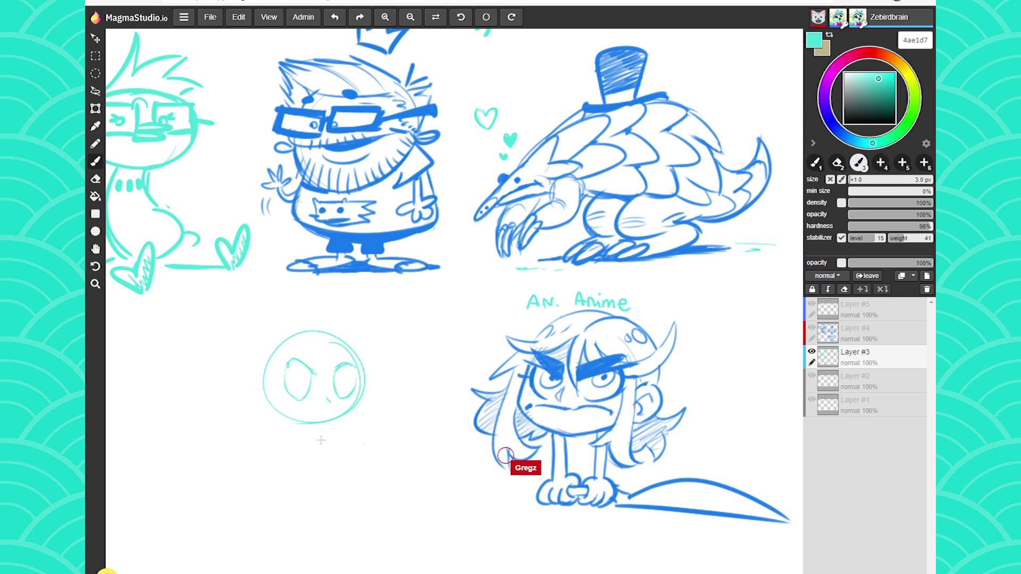
mouse_move(321, 440)
mouse_down()
mouse_move(343, 422)
mouse_move(286, 423)
mouse_up()
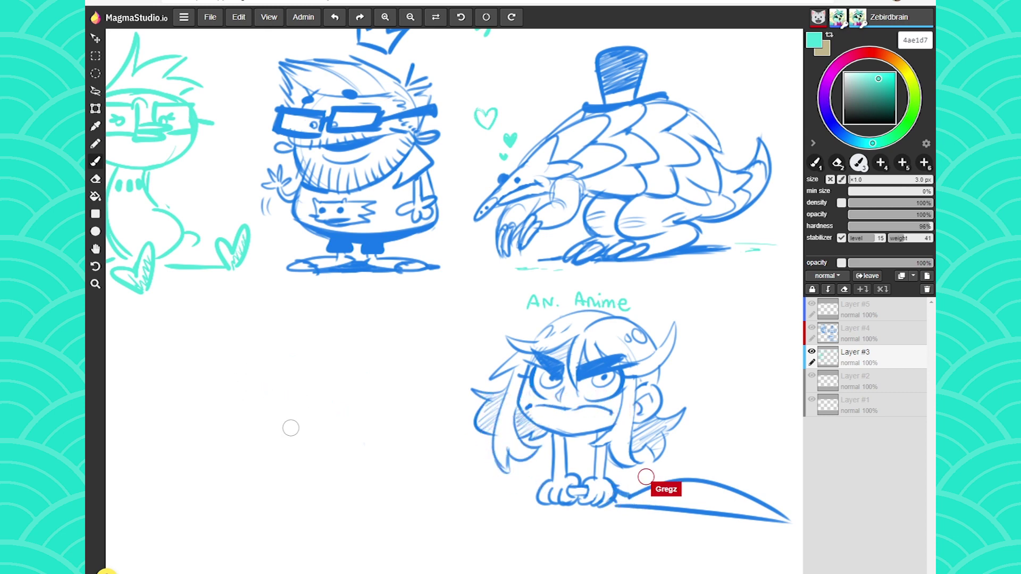
Step: Remove the teal "An. Anime" label above the angry anime character
key(ctrl+z)
key(ctrl+z)
key(ctrl+z)
key(ctrl+z)
key(ctrl+z)
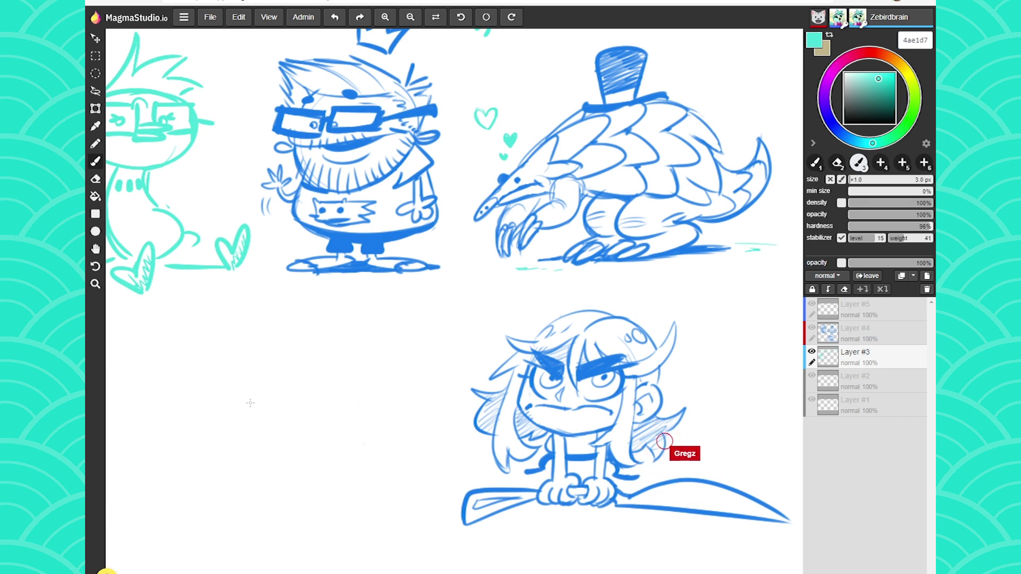
Step: Draw a round head with a laughing open mouth and closed happy eyes beside the anime character, and move it slightly lower
mouse_move(375, 396)
mouse_down()
mouse_move(271, 346)
mouse_move(248, 402)
mouse_up()
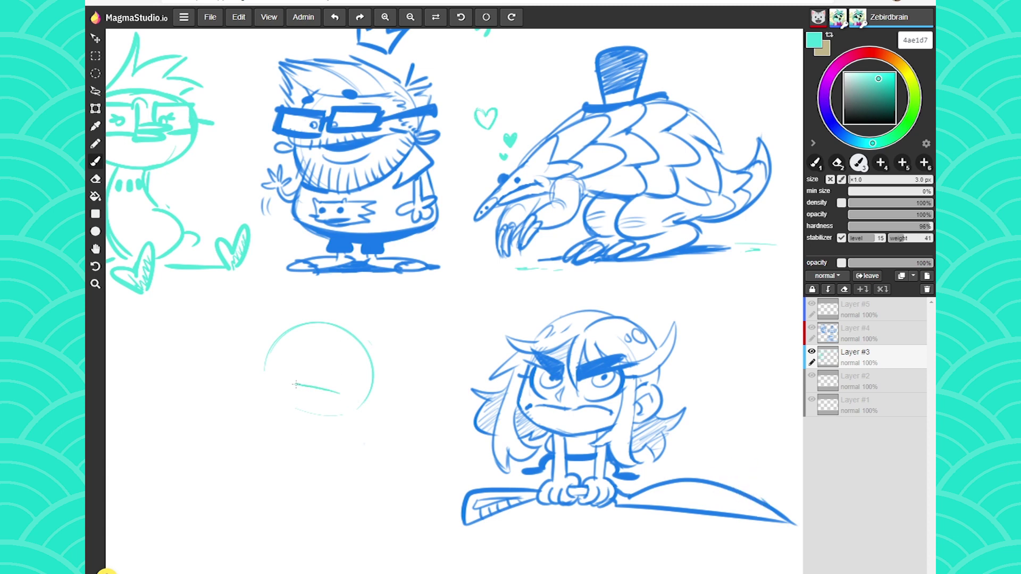
mouse_move(335, 396)
mouse_down()
mouse_move(331, 411)
mouse_move(293, 395)
mouse_move(319, 413)
mouse_move(334, 398)
mouse_up()
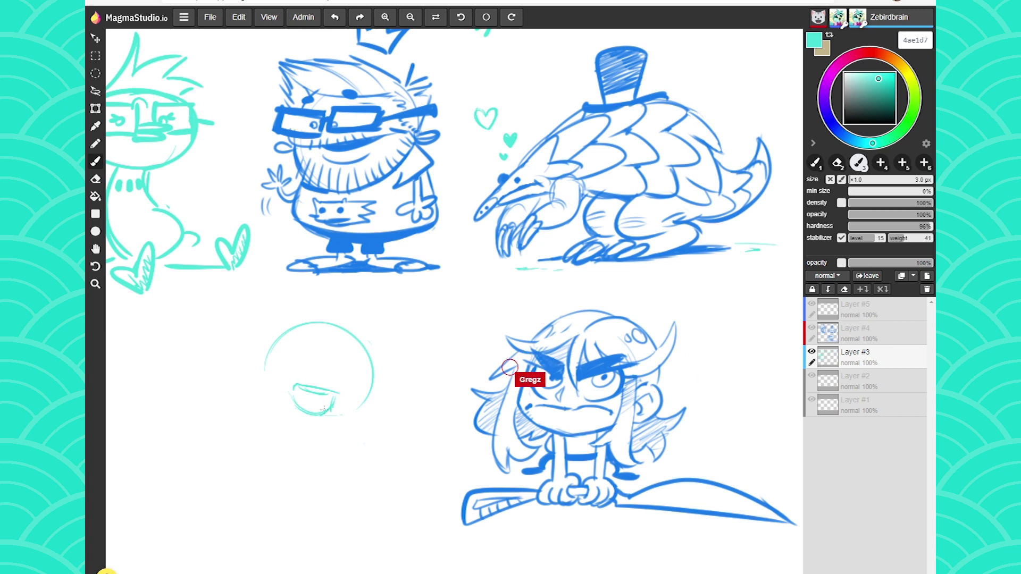
mouse_move(320, 402)
mouse_down()
mouse_move(328, 400)
mouse_move(297, 389)
mouse_up()
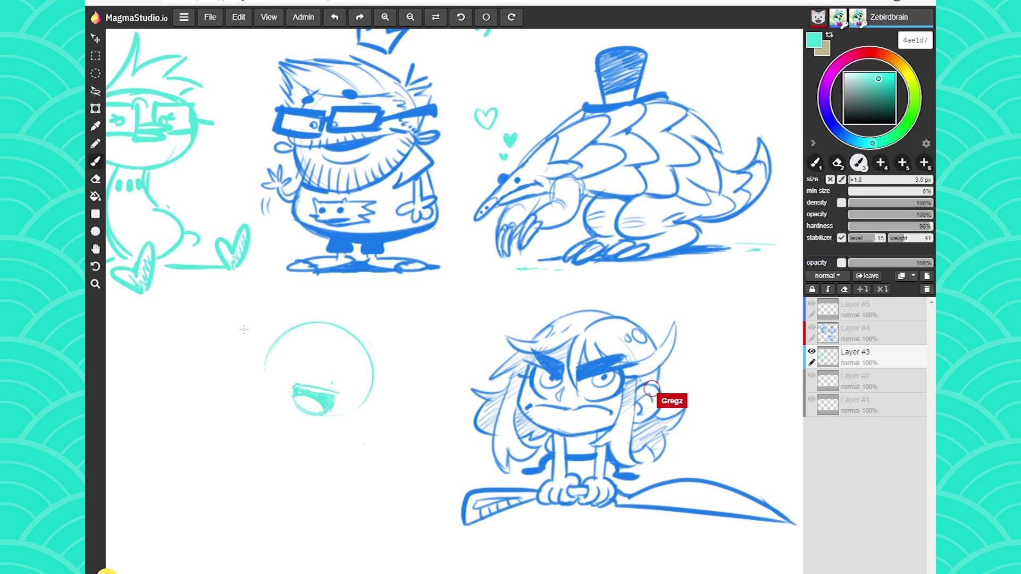
mouse_move(306, 370)
mouse_down()
mouse_move(285, 355)
mouse_move(277, 363)
mouse_move(306, 370)
mouse_move(288, 352)
mouse_move(277, 365)
mouse_move(286, 356)
mouse_move(361, 387)
mouse_up()
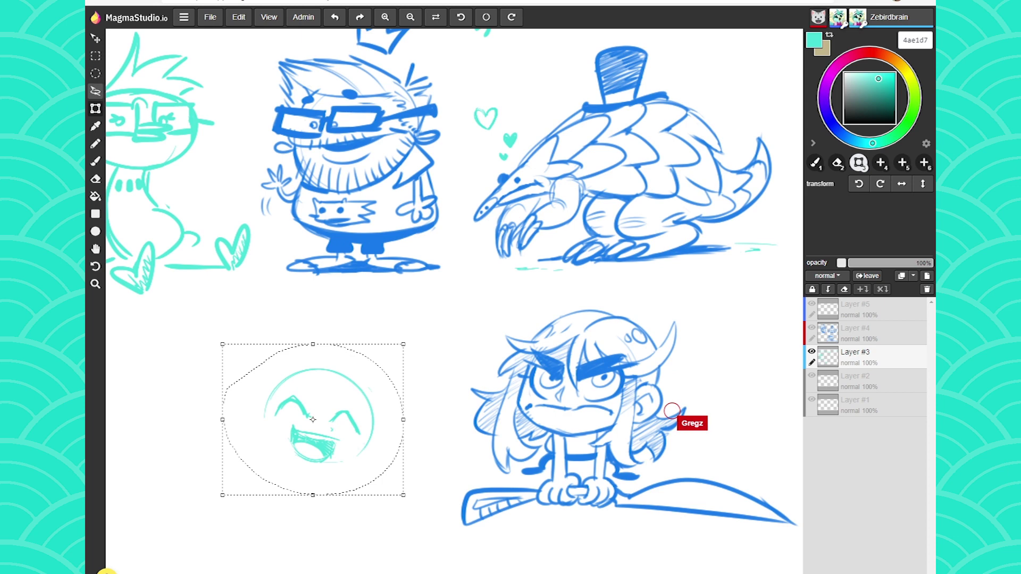
click(95, 91)
key(ctrl+d)
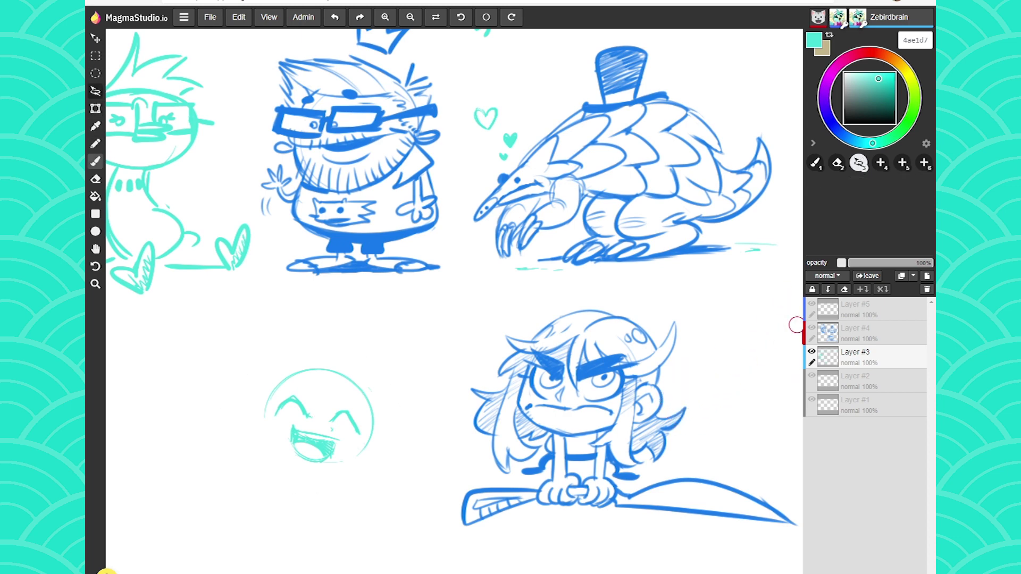
Step: Add a small centre parting and long hair strands down both sides of the laughing face
key(b)
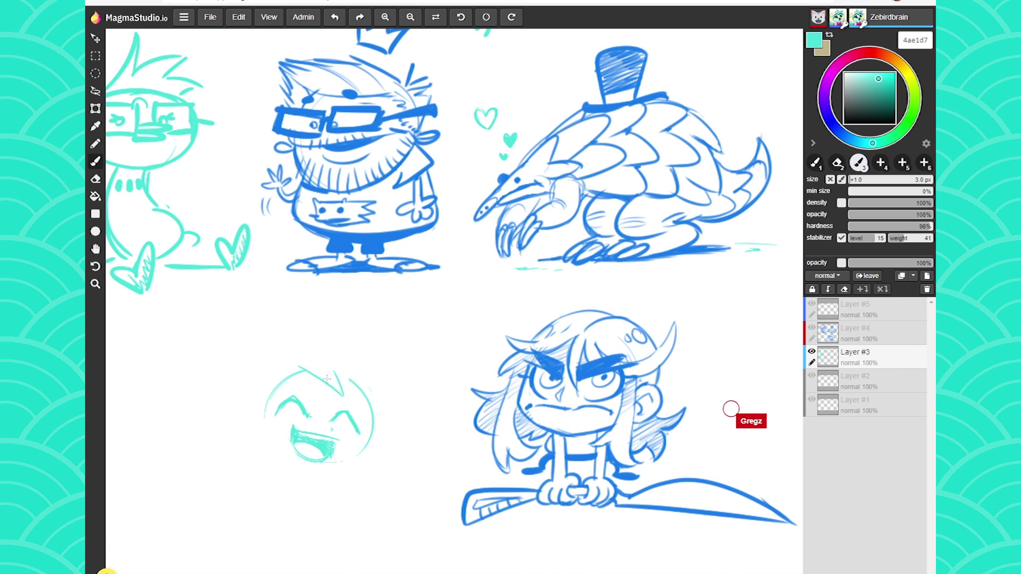
key(ctrl+z)
key(ctrl+z)
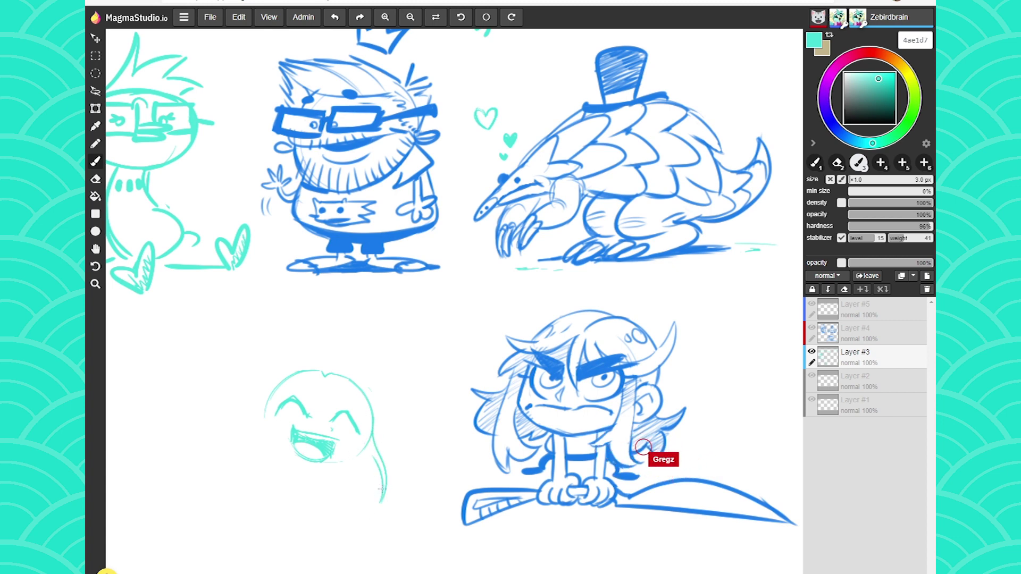
key(ctrl+z)
drag(360, 453, 363, 495)
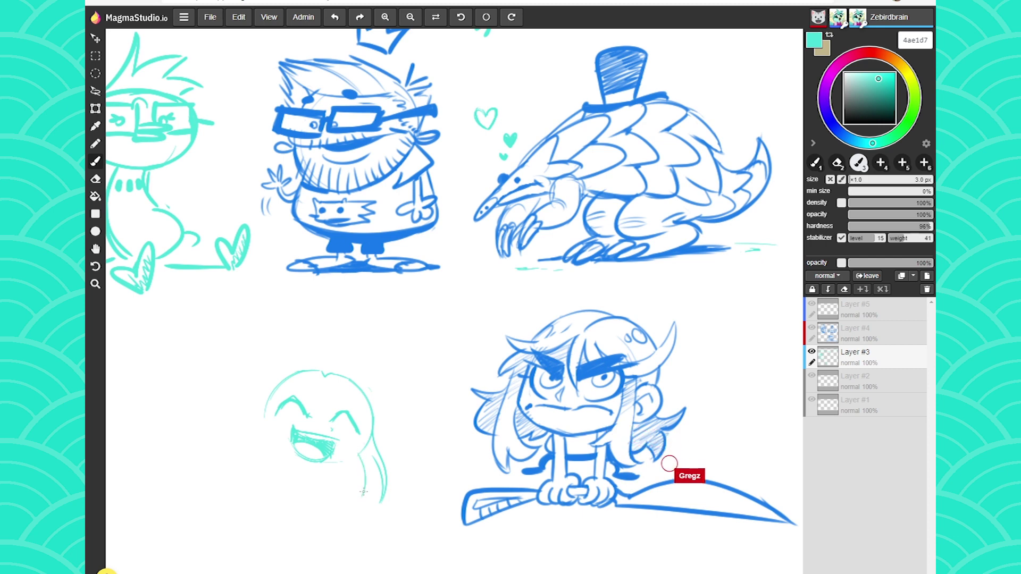
drag(266, 405, 238, 474)
drag(259, 429, 255, 481)
drag(265, 407, 261, 426)
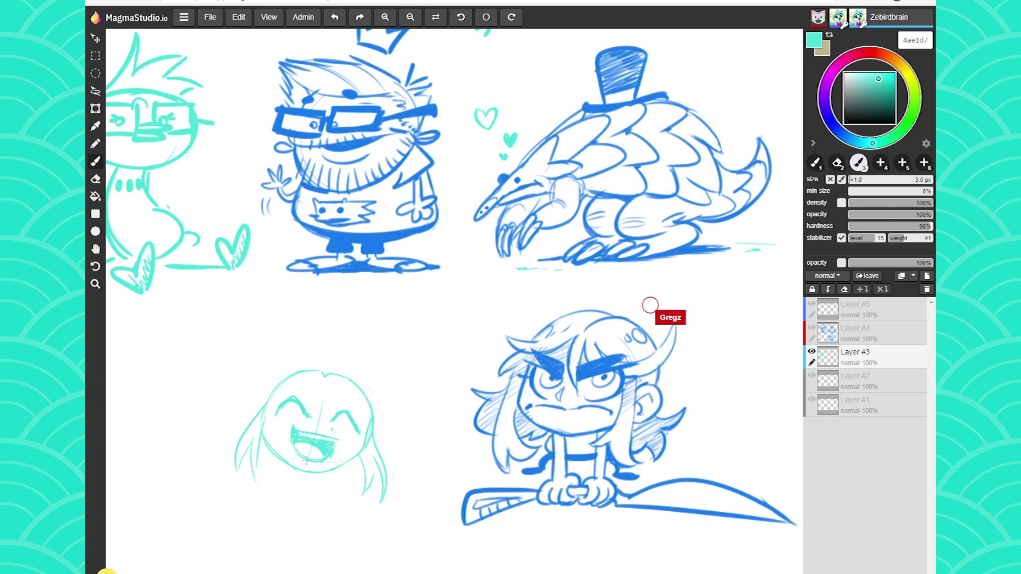
Step: Add a vertical guide line to the laughing face, and sketch the neck and collar beneath it
drag(327, 383, 325, 435)
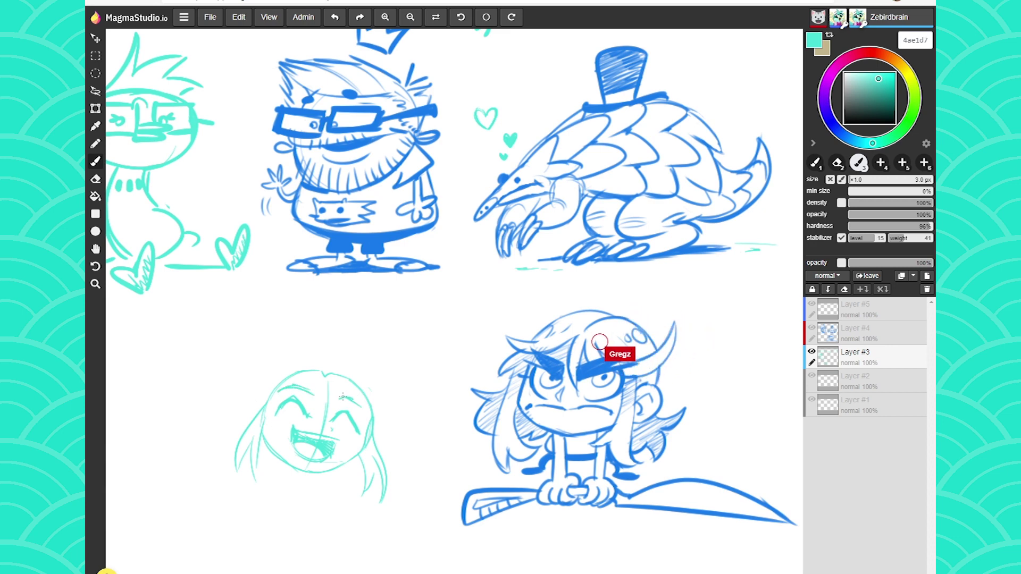
key(ctrl)
key(ctrl)
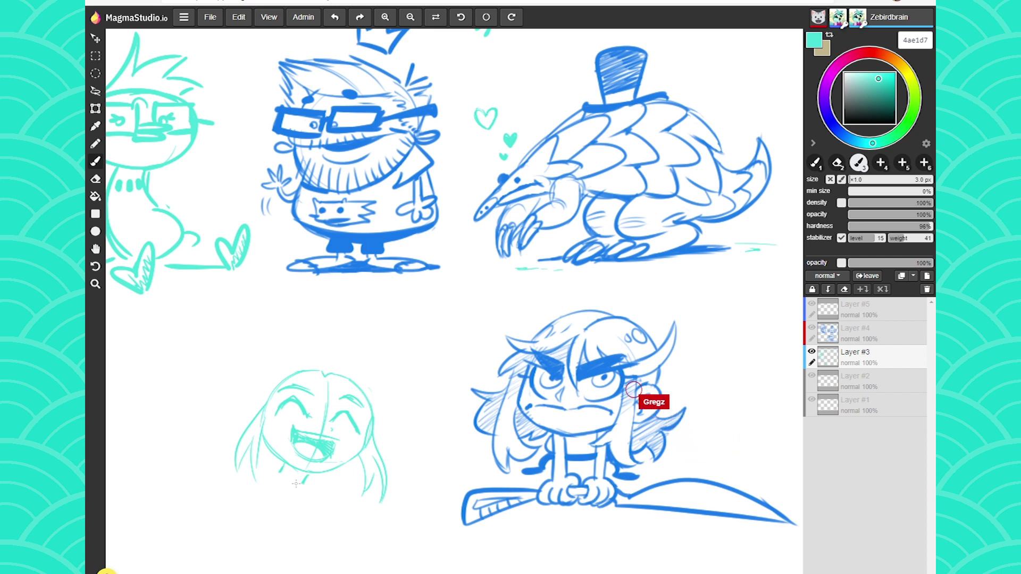
mouse_move(284, 483)
mouse_down()
mouse_move(329, 494)
mouse_move(286, 514)
mouse_up()
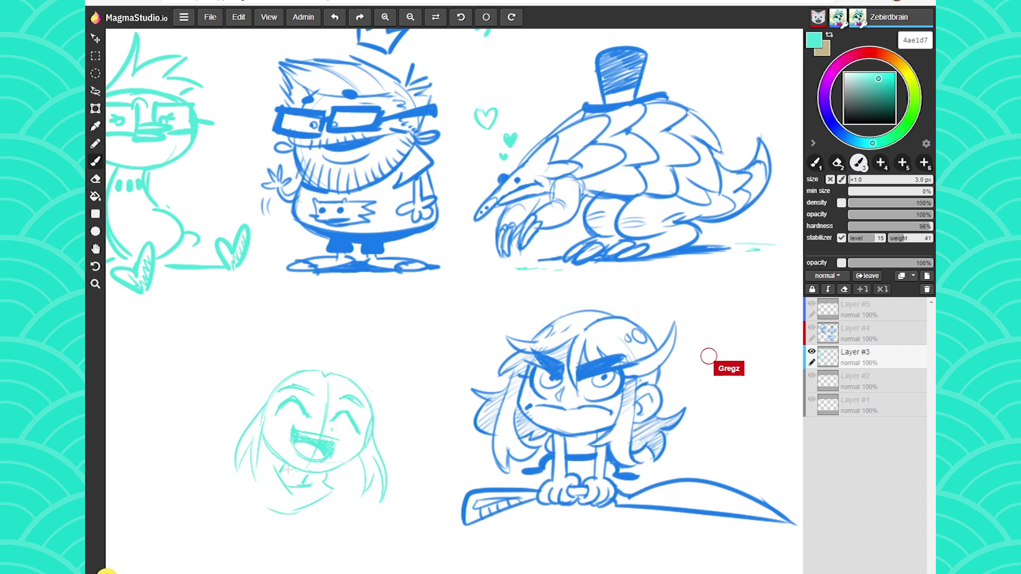
drag(258, 473, 269, 509)
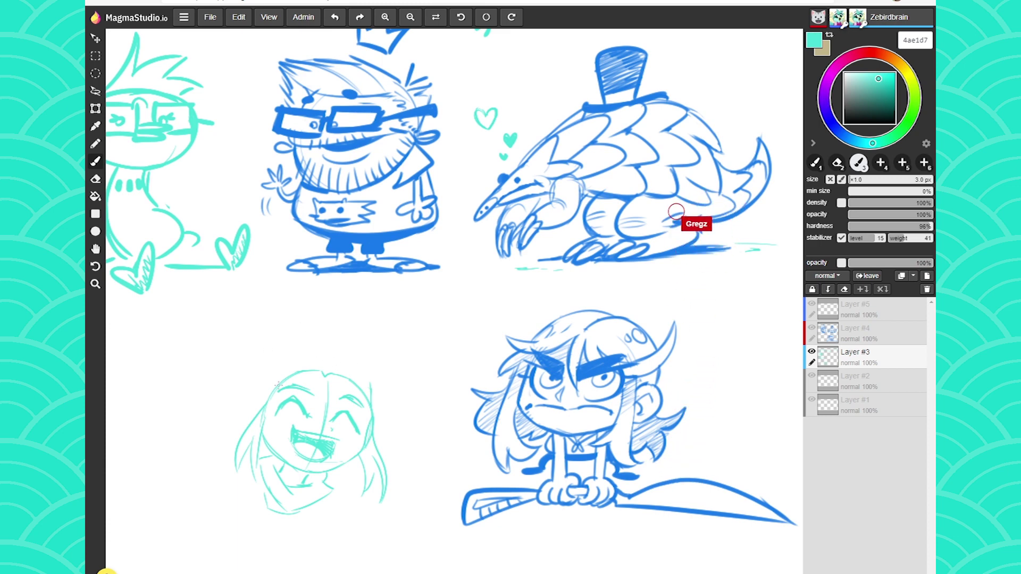
Step: Build up the girl's rounded crown of hair with a flower and a side ponytail, and rework her closed eyes
drag(247, 409, 348, 371)
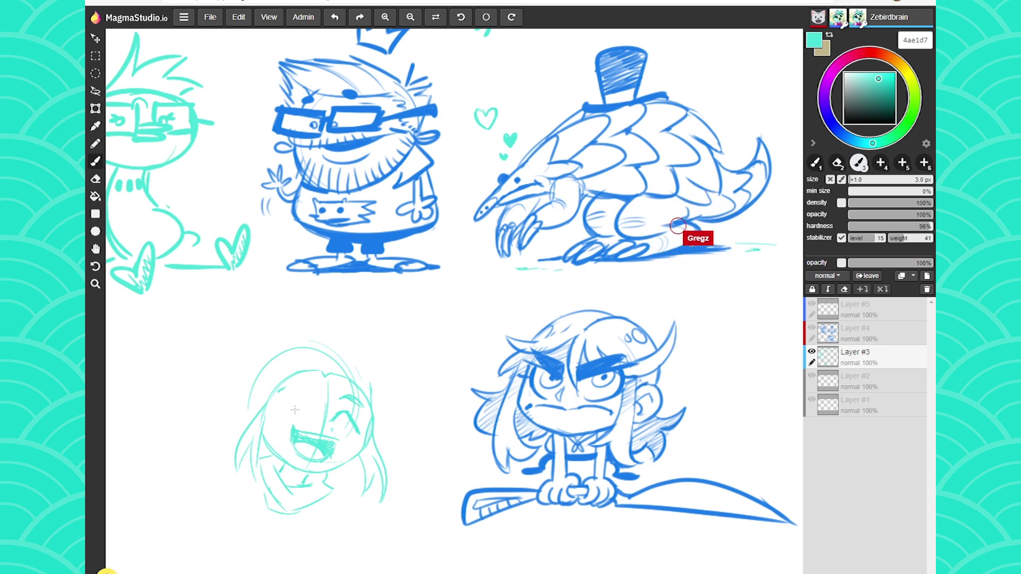
mouse_move(340, 360)
mouse_down()
mouse_move(314, 355)
mouse_move(255, 386)
mouse_move(287, 456)
mouse_up()
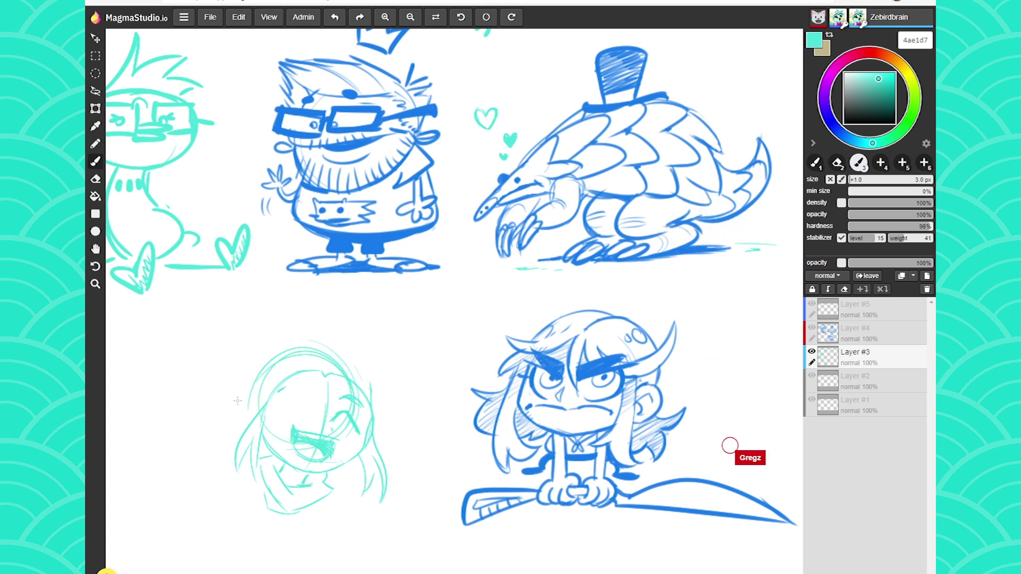
drag(311, 417, 294, 404)
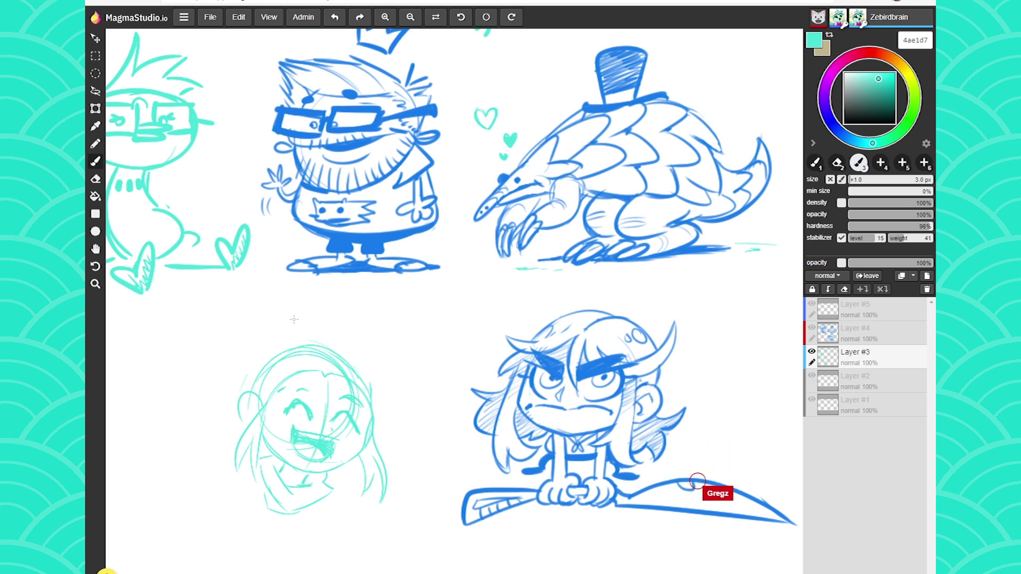
drag(281, 328, 298, 345)
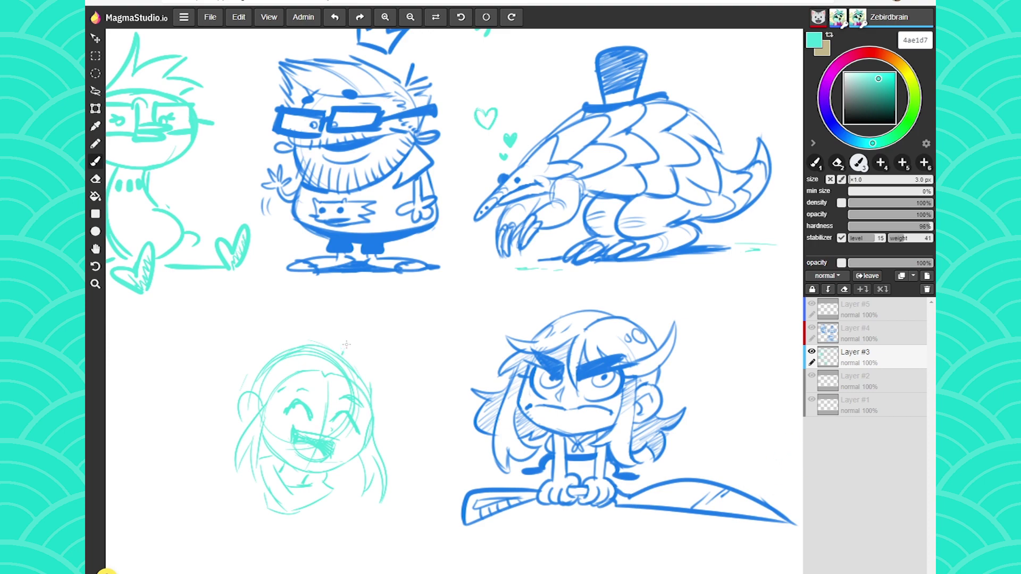
drag(359, 344, 365, 375)
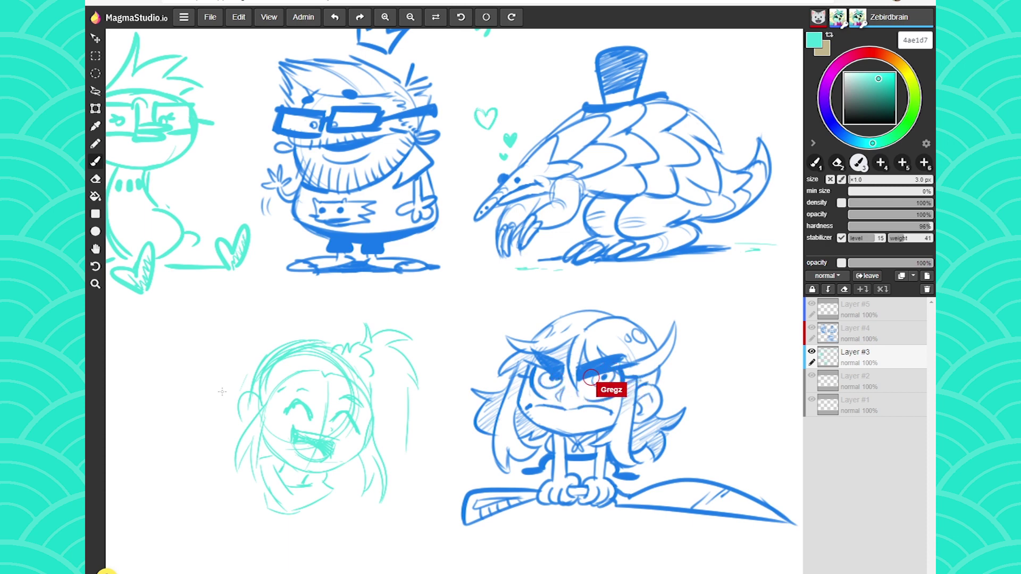
Step: Erase the extra lines around the crown and draw a cleaner outer hair outline falling beside the face
key(e)
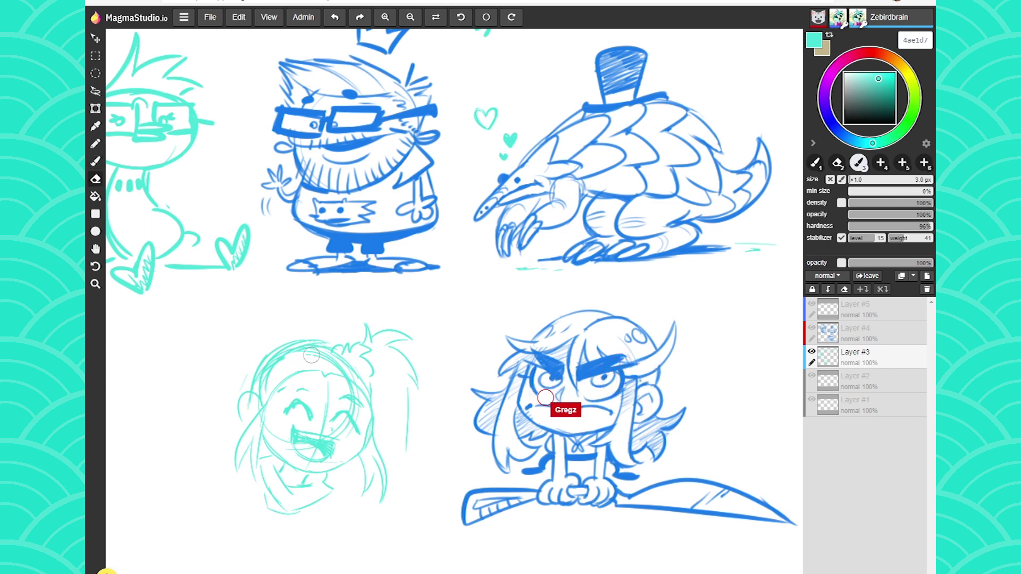
key(b)
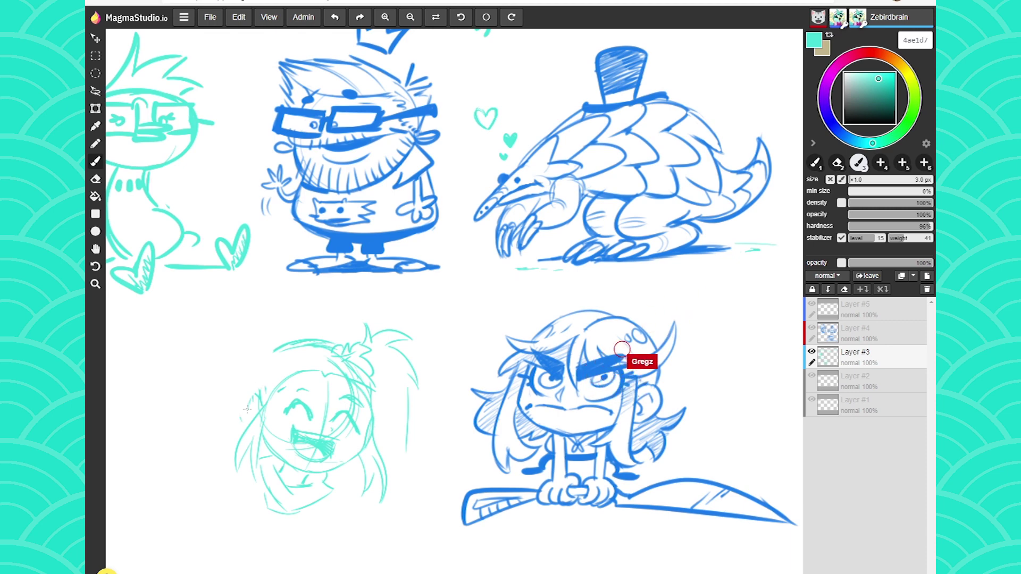
mouse_move(300, 342)
mouse_down()
mouse_move(254, 367)
mouse_move(226, 460)
mouse_up()
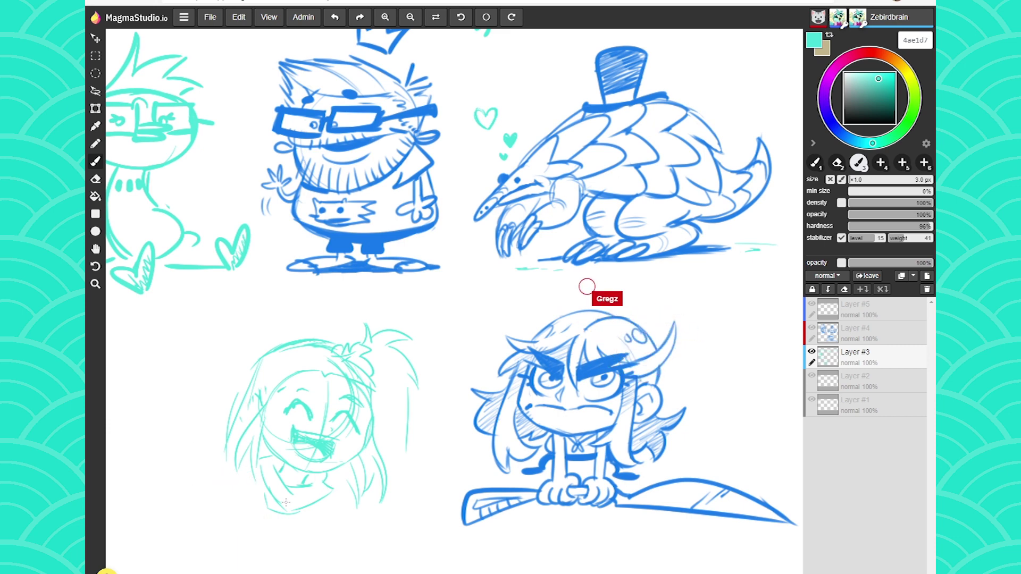
Step: Sketch two hands below the girl's collar, and undo the extra line joining them
mouse_move(282, 518)
mouse_down()
mouse_move(297, 551)
mouse_move(281, 558)
mouse_move(288, 541)
mouse_up()
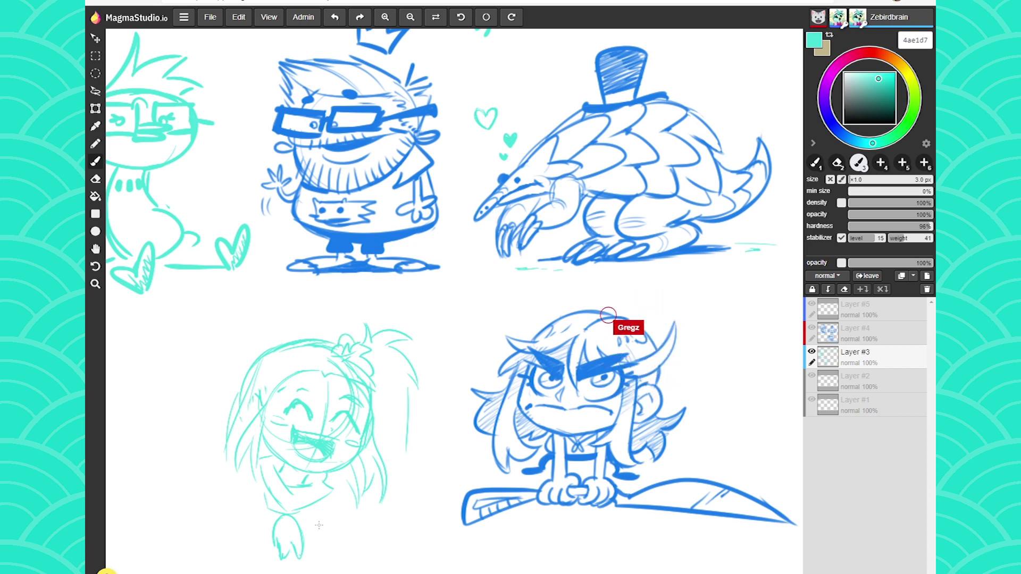
mouse_move(337, 508)
mouse_down()
mouse_move(363, 530)
mouse_move(322, 526)
mouse_up()
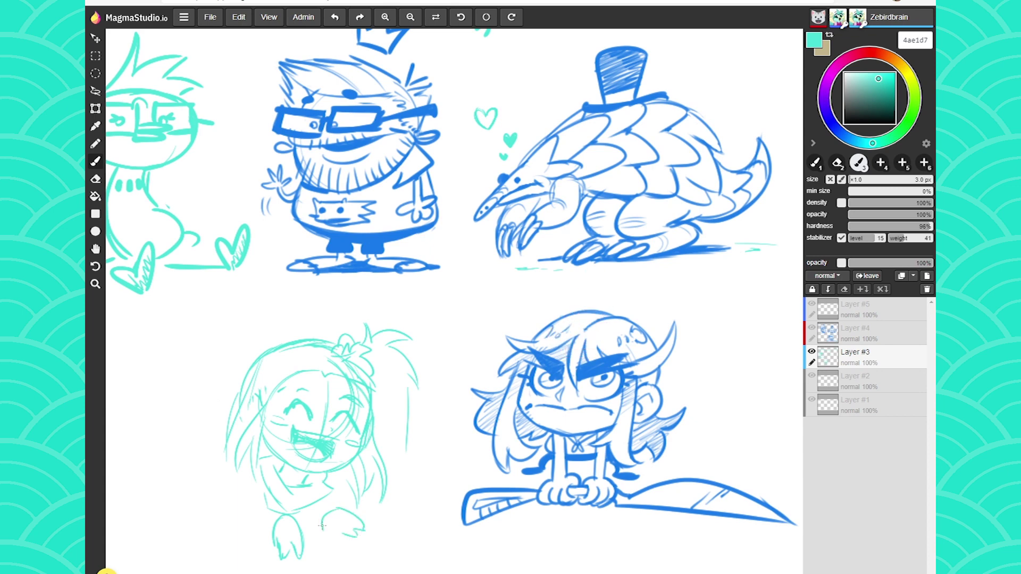
key(space)
drag(219, 523, 208, 506)
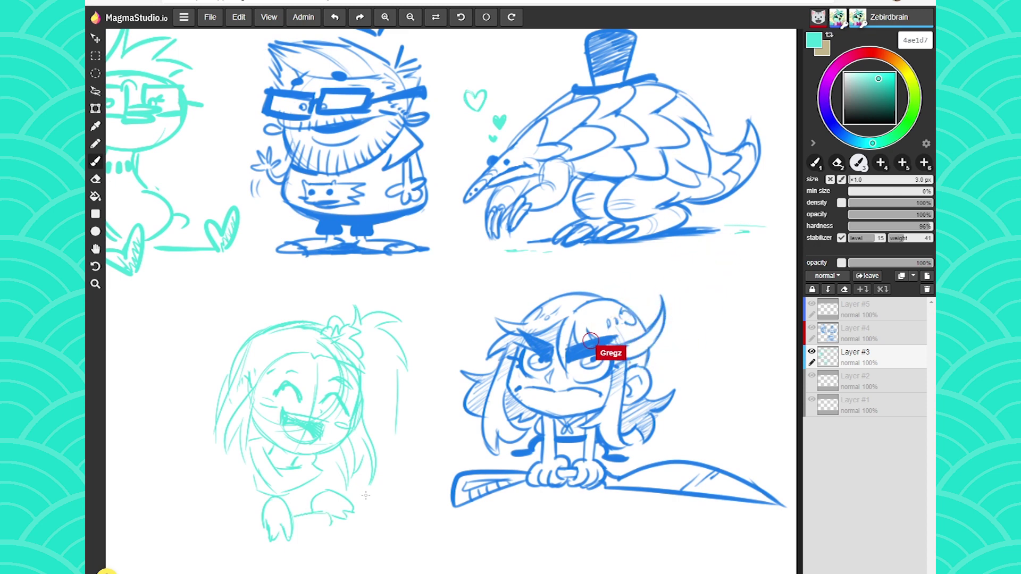
key(ctrl+z)
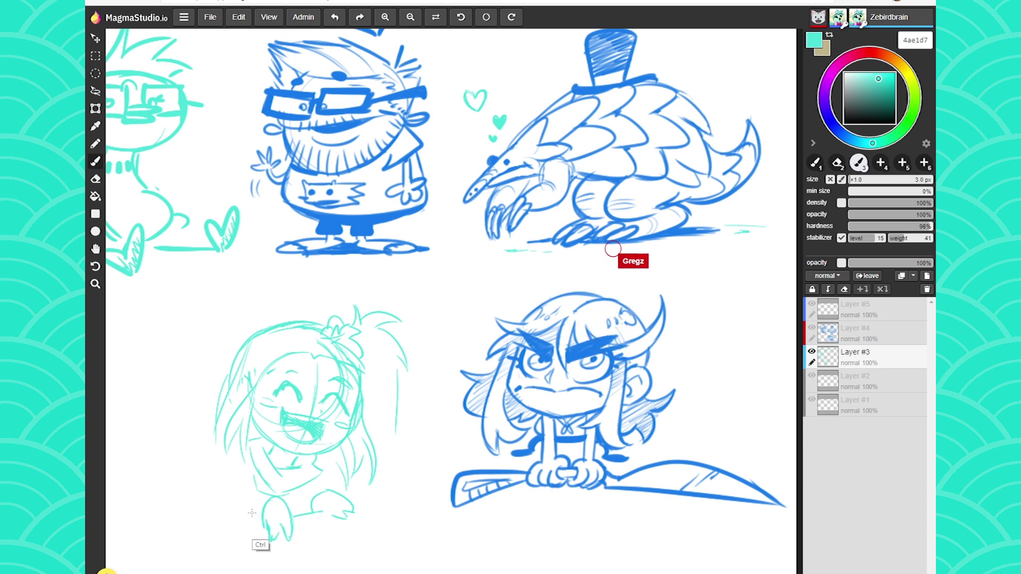
key(ctrl+z)
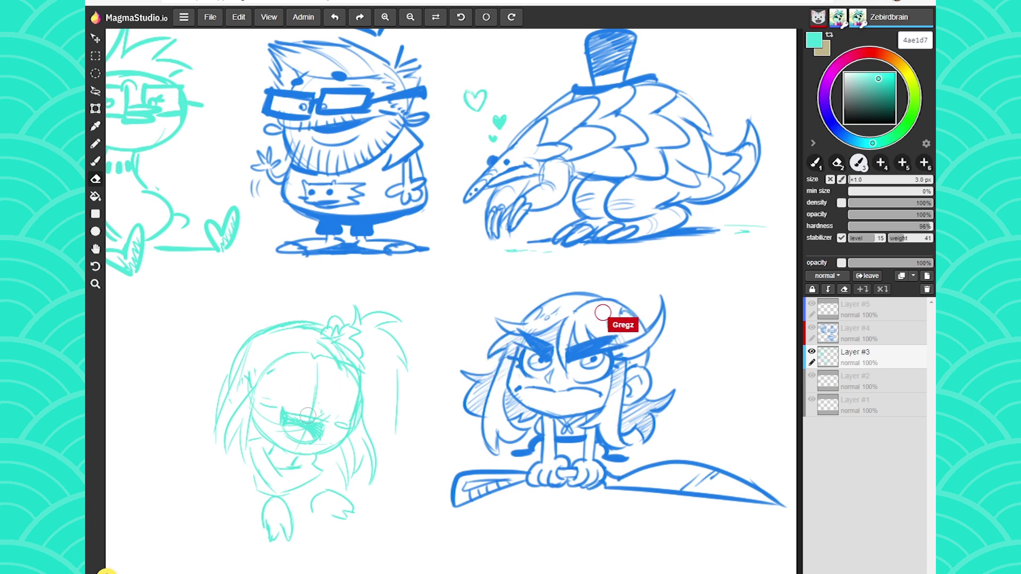
Step: Redraw the girl's eyes as large open anime eyes with lashes and thick eyebrows
key(b)
mouse_move(298, 371)
mouse_down()
mouse_move(278, 381)
mouse_move(287, 373)
mouse_move(341, 381)
mouse_move(353, 395)
mouse_up()
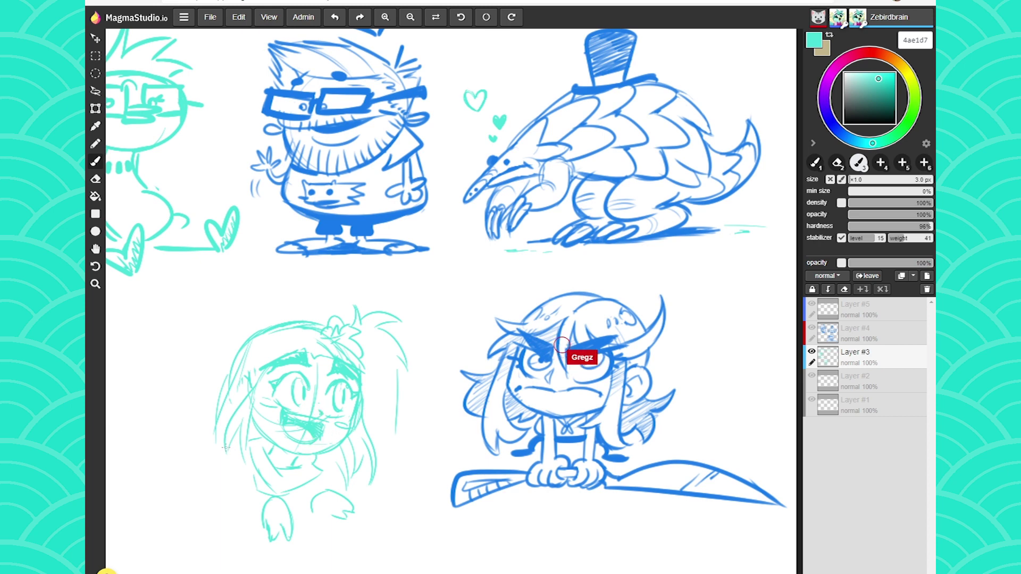
Step: Lasso the girl's open mouth and move it slightly lower on her face
key(l)
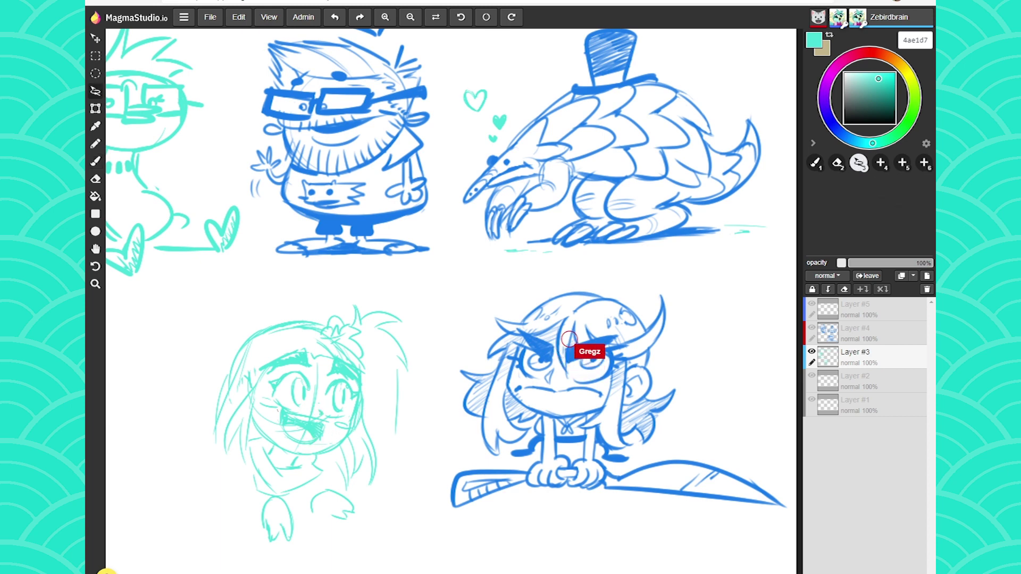
mouse_move(277, 408)
mouse_down()
mouse_move(329, 437)
mouse_move(302, 450)
mouse_move(278, 408)
mouse_up()
key(t)
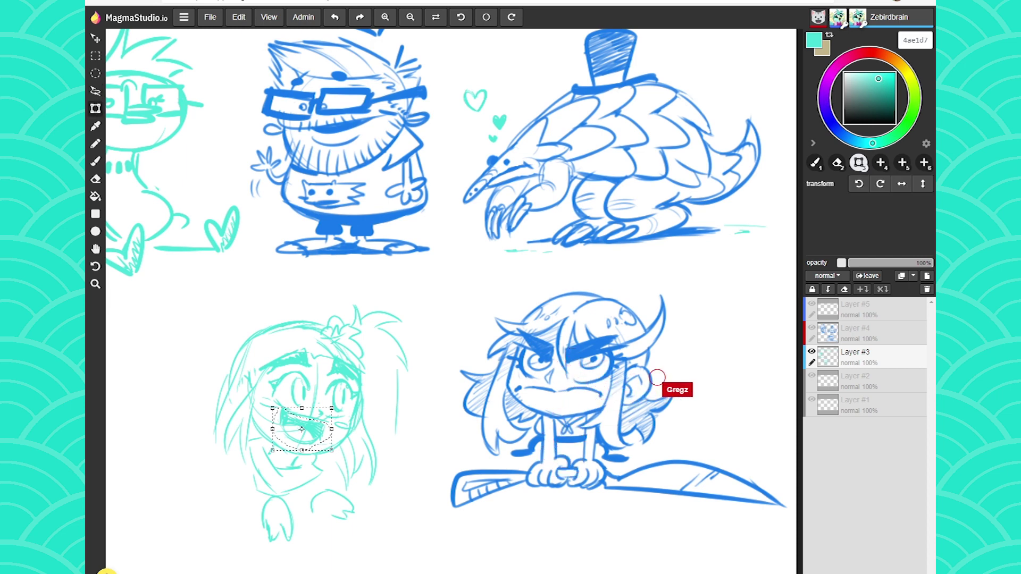
drag(304, 434, 304, 433)
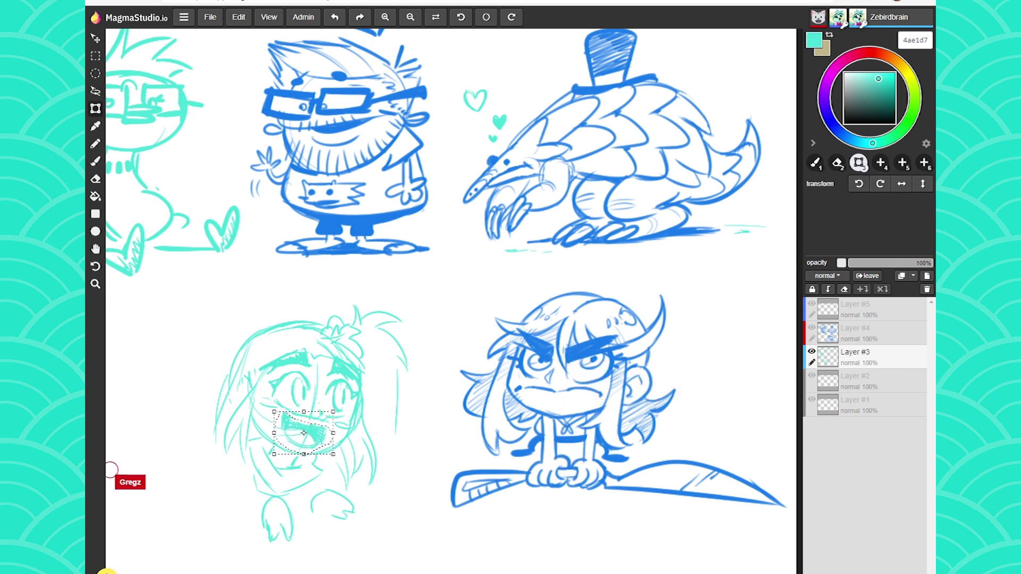
key(Return)
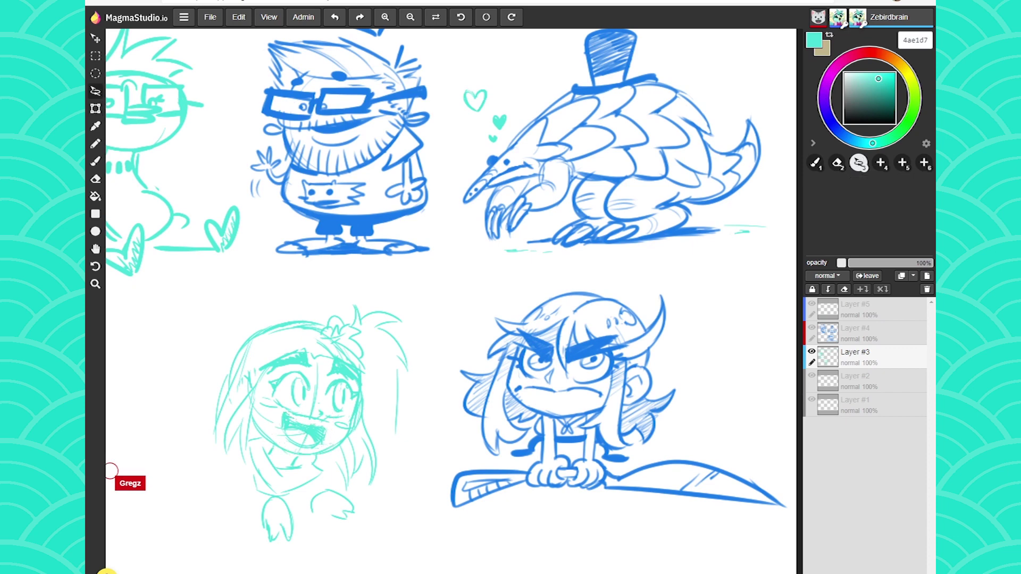
Step: Erase the two sketched hands below the girl's collar
key(b)
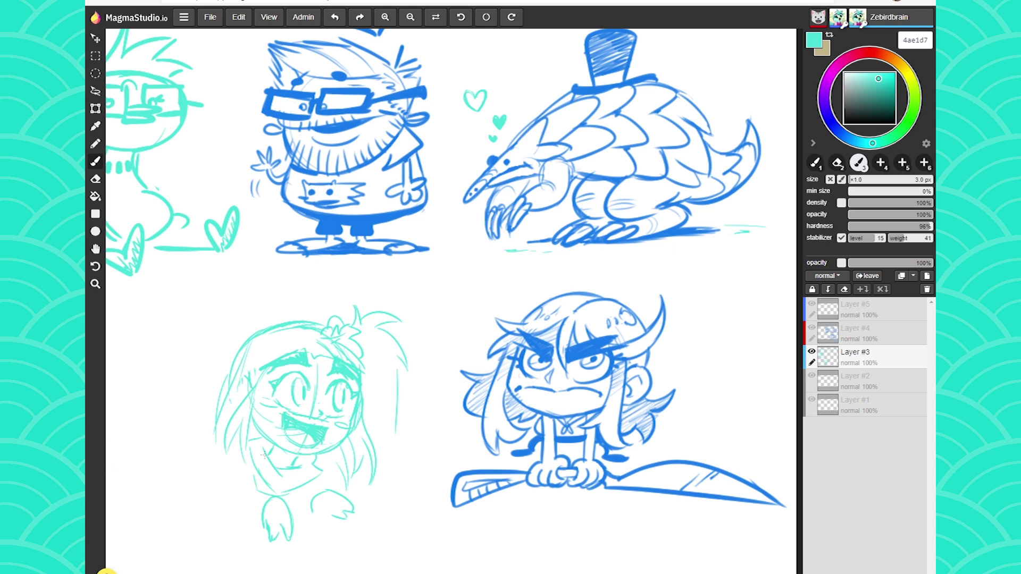
drag(167, 508, 348, 493)
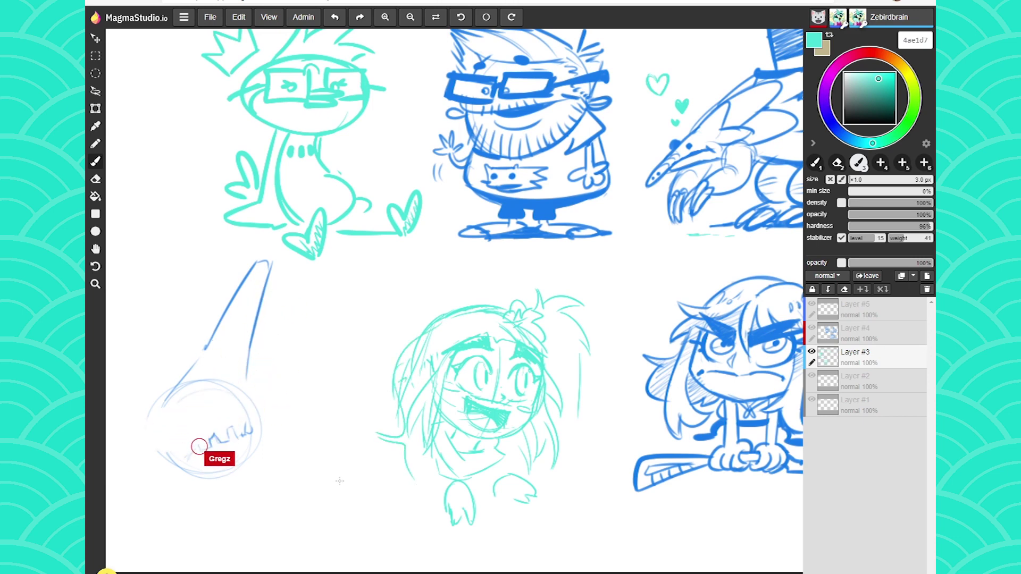
drag(499, 498, 472, 462)
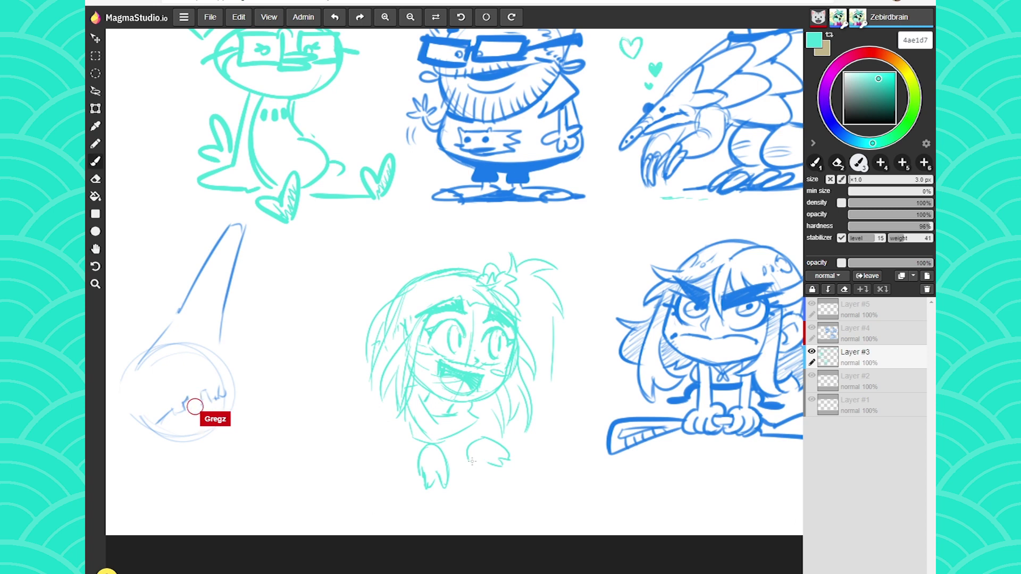
key(ctrl)
key(e)
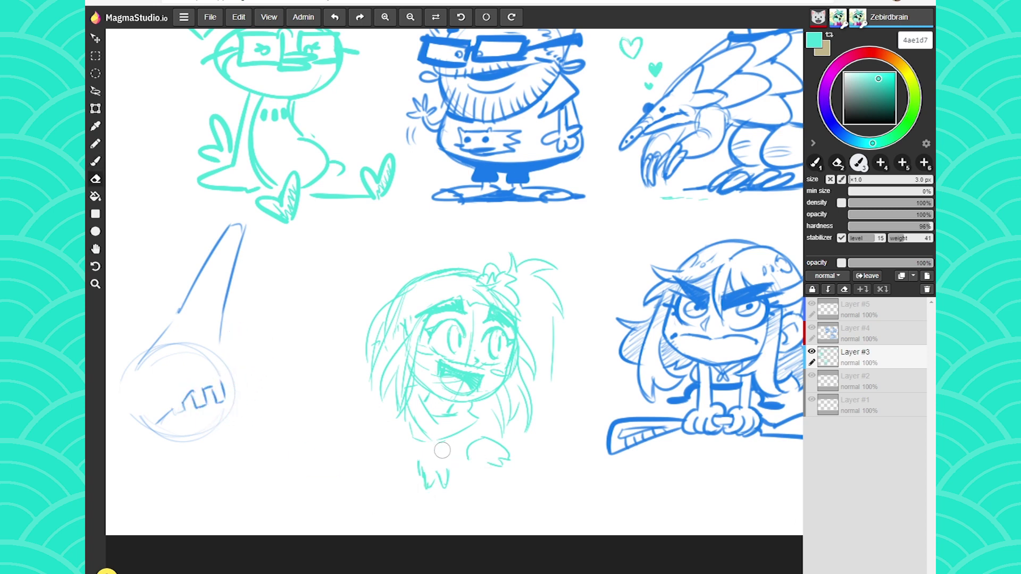
mouse_move(451, 479)
mouse_down()
mouse_move(428, 483)
mouse_move(504, 463)
mouse_move(482, 448)
mouse_up()
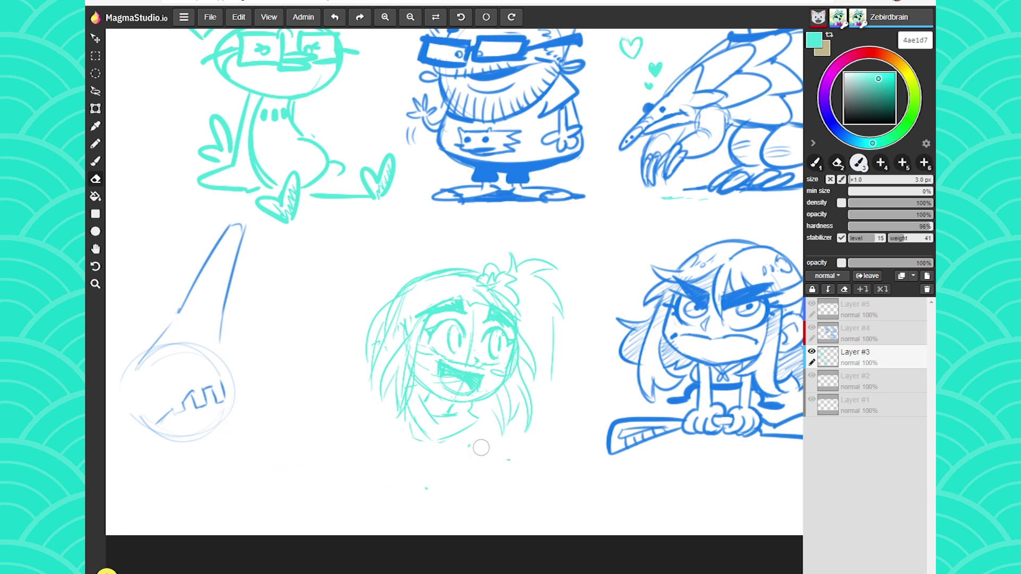
mouse_move(300, 439)
mouse_down()
mouse_move(375, 445)
mouse_move(385, 459)
mouse_up()
Step: Sketch shoulder lines on both sides of the girl's collar and shade her neck beneath the chin
key(b)
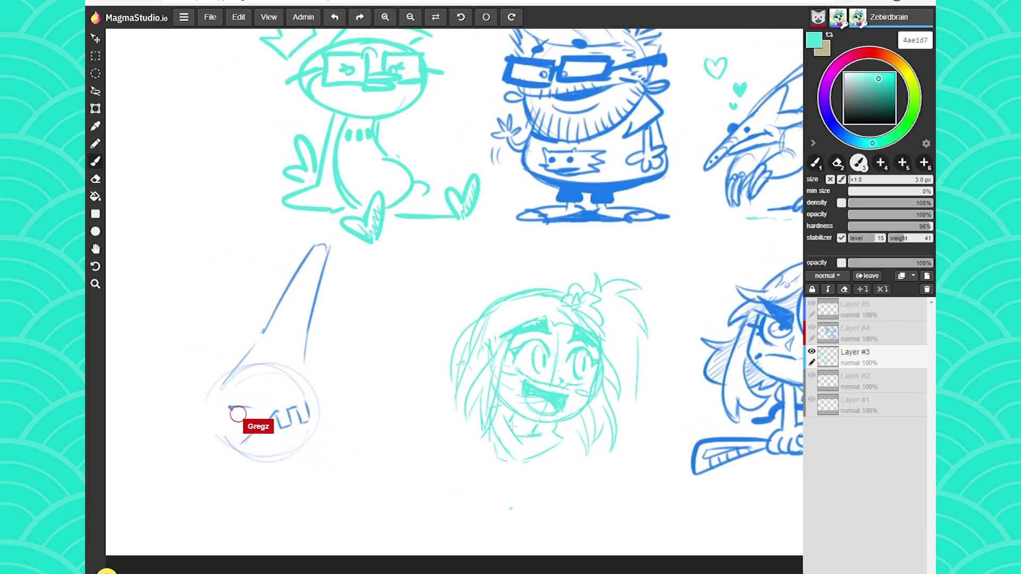
drag(474, 436, 440, 450)
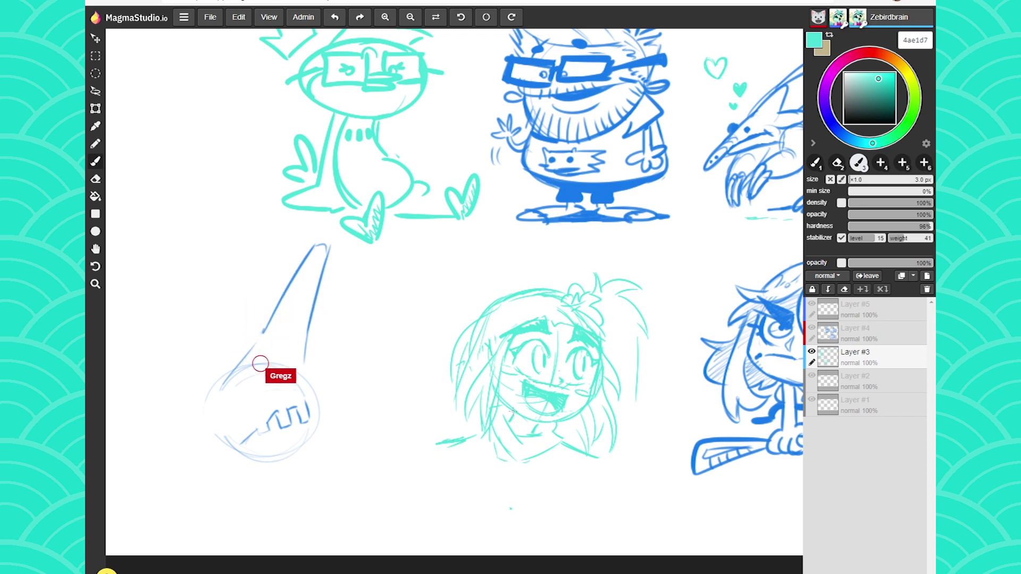
mouse_move(516, 419)
mouse_down()
mouse_move(532, 424)
mouse_move(519, 425)
mouse_up()
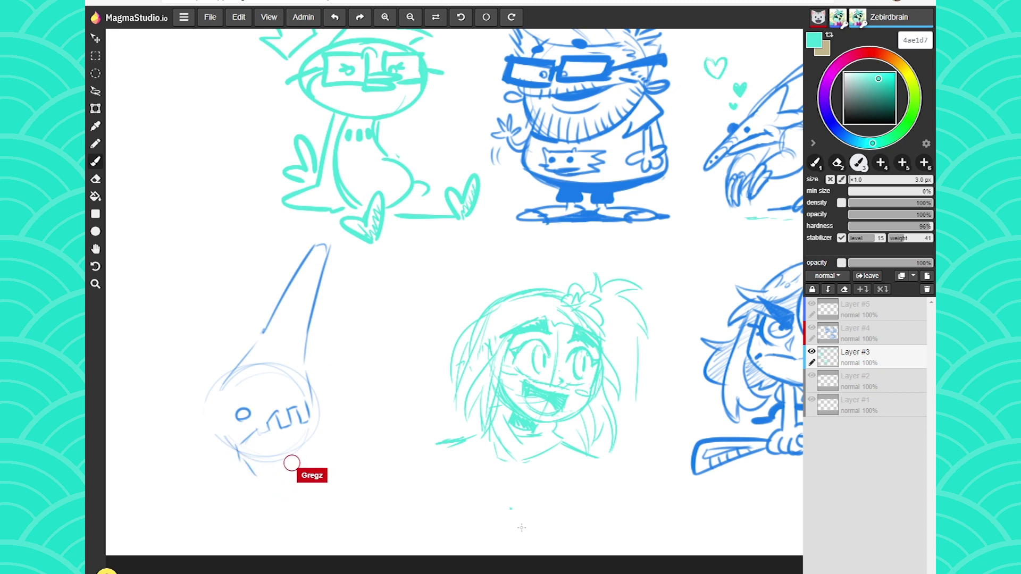
Step: Erase the outer hair beside the girl's face, and redraw a tighter crown curve and an ear on that side
key(e)
drag(485, 319, 456, 391)
key(b)
mouse_move(541, 290)
mouse_down()
mouse_move(505, 299)
mouse_move(484, 332)
mouse_up()
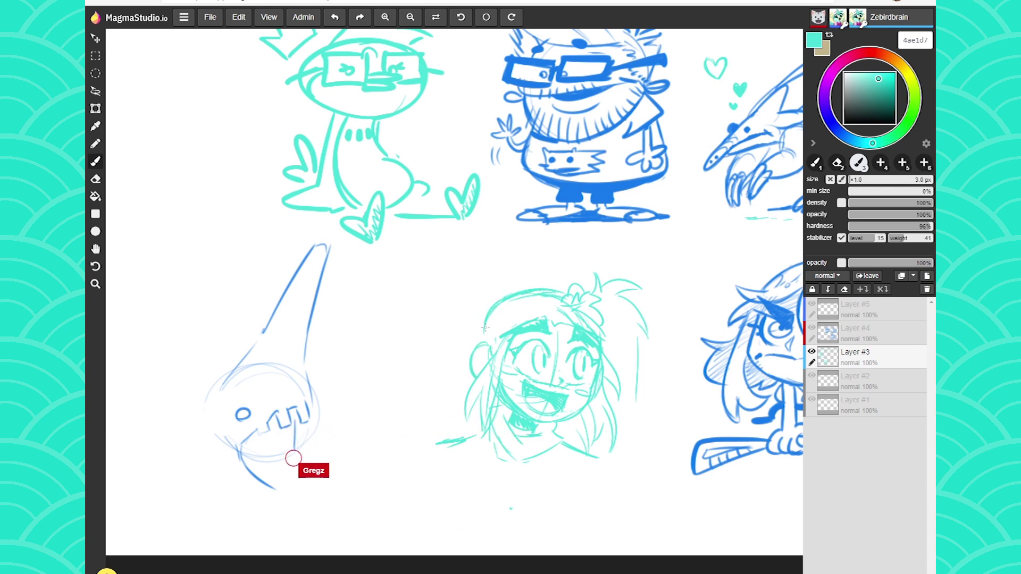
Step: Redraw the girl's long hair flaring out past her shoulders and refine the hair outline on top of her head
mouse_move(451, 371)
mouse_down()
mouse_move(466, 349)
mouse_move(440, 402)
mouse_move(459, 435)
mouse_up()
key(ctrl+z)
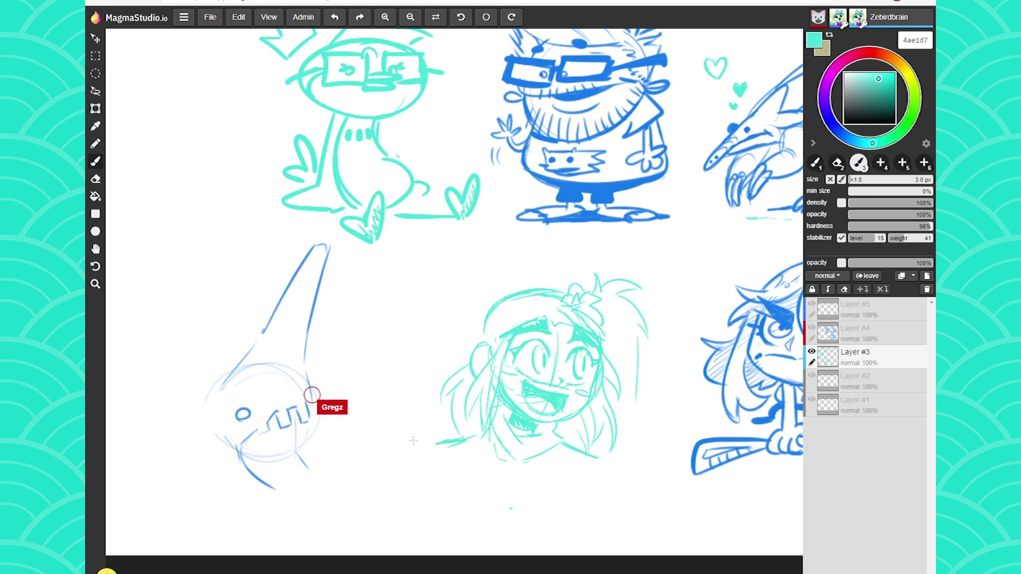
key(ctrl+z)
drag(484, 330, 441, 415)
key(ctrl+z)
drag(486, 325, 480, 349)
drag(469, 371, 437, 413)
mouse_move(459, 389)
mouse_down()
mouse_move(454, 440)
mouse_move(484, 467)
mouse_up()
drag(490, 431, 487, 497)
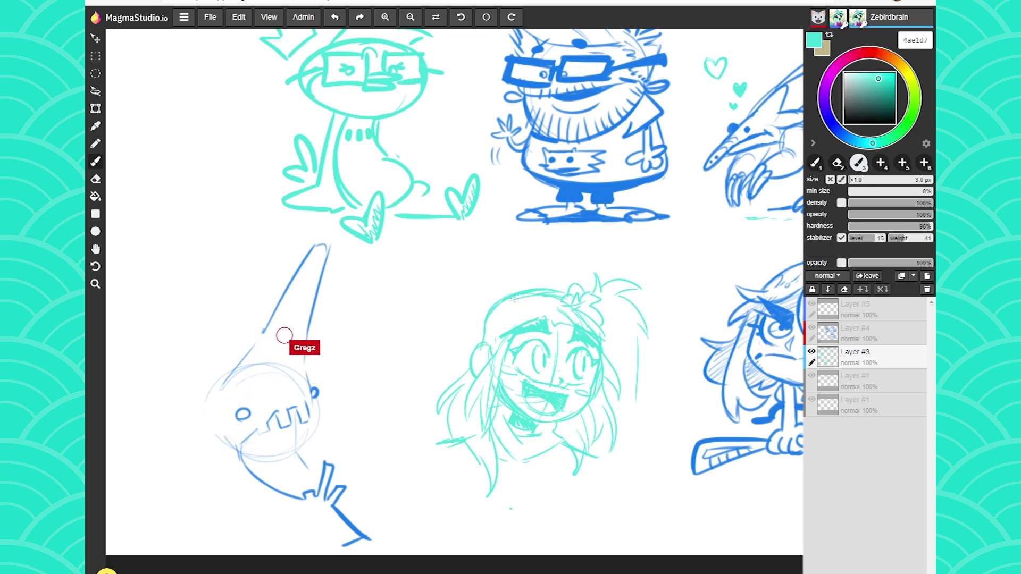
mouse_move(525, 308)
mouse_down()
mouse_move(511, 293)
mouse_move(535, 316)
mouse_move(516, 295)
mouse_move(524, 282)
mouse_move(564, 293)
mouse_up()
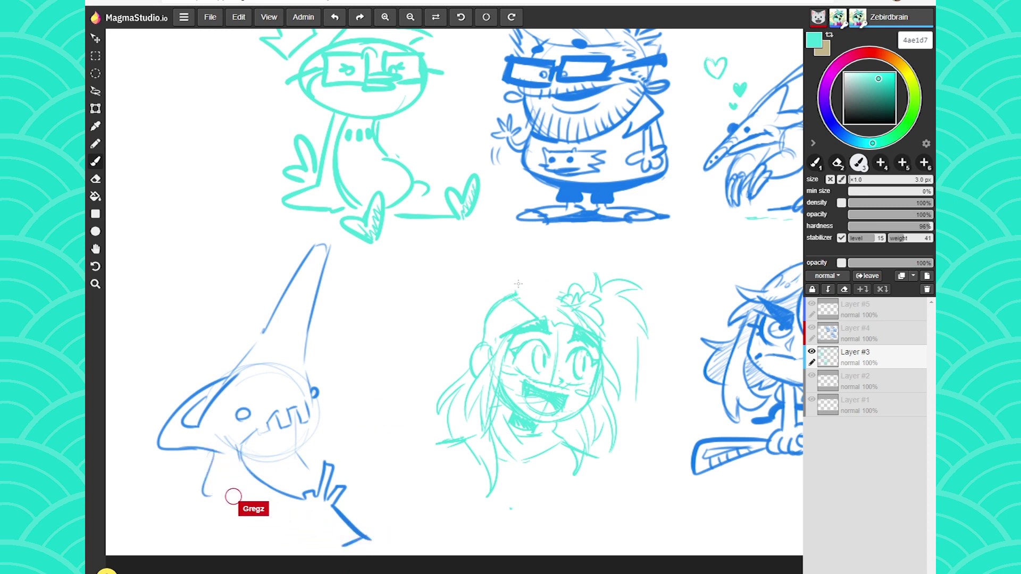
drag(516, 292, 560, 293)
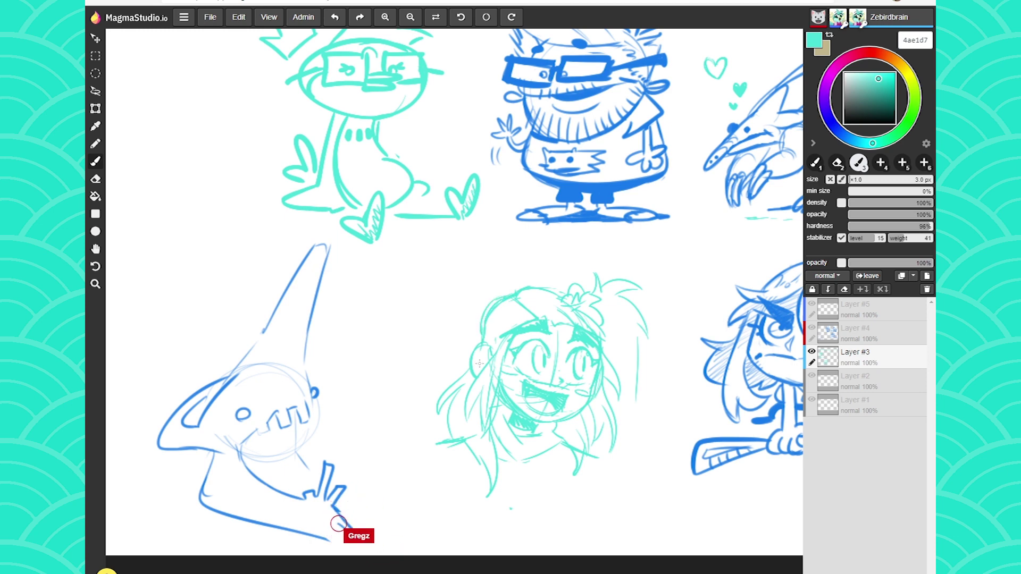
Step: Sketch the girl's shoulders and upper body, and draw a small crown floating above her head
drag(171, 515, 197, 507)
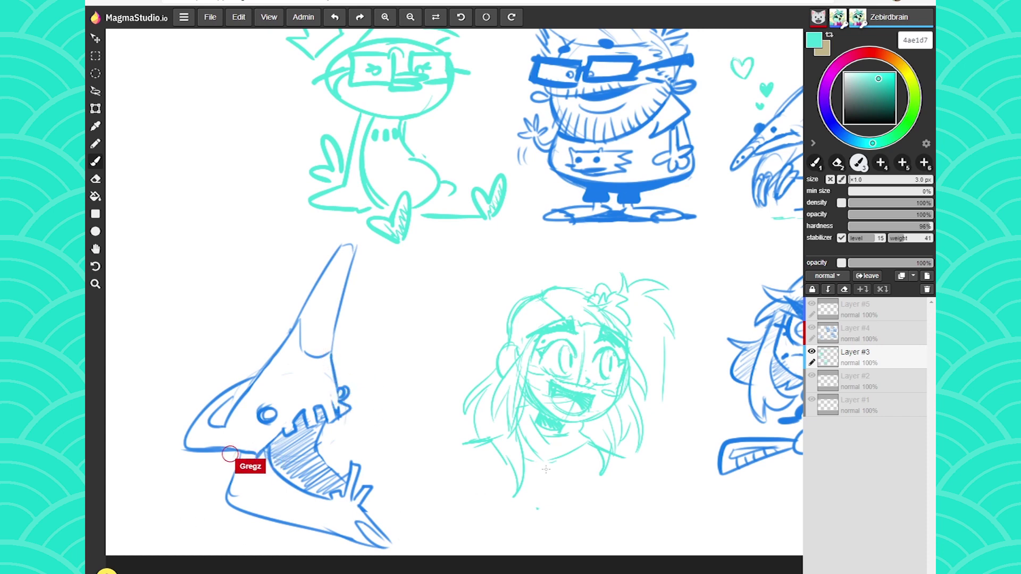
drag(483, 446, 482, 479)
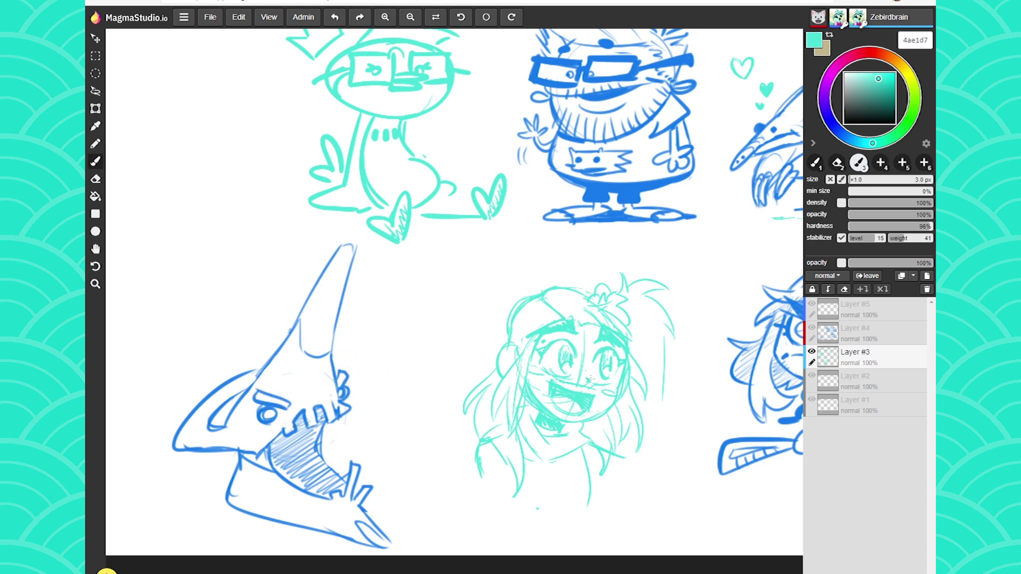
mouse_move(495, 296)
mouse_down()
mouse_move(523, 276)
mouse_move(499, 268)
mouse_move(459, 281)
mouse_move(491, 299)
mouse_up()
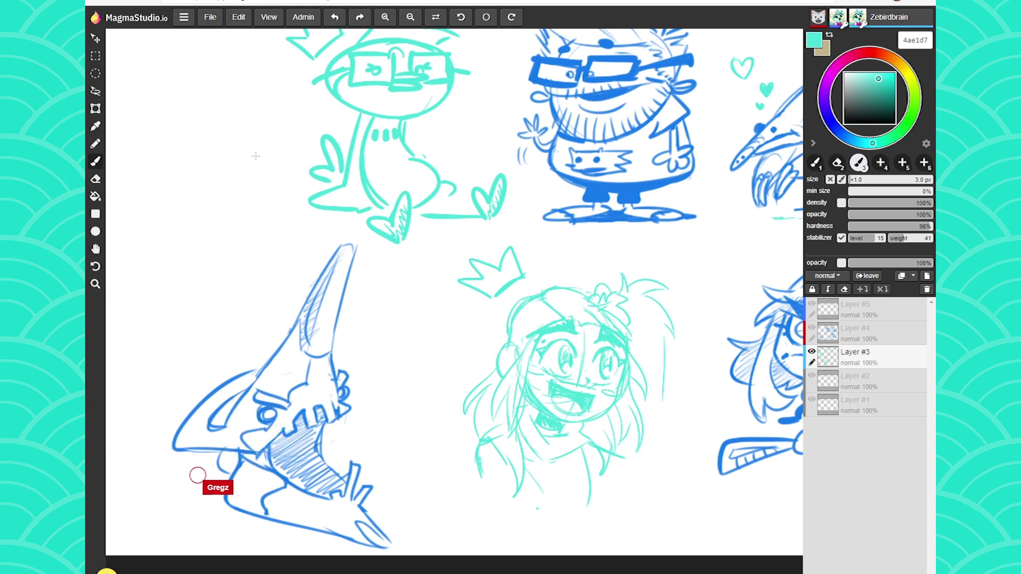
Step: Sketch a zebra head beside the seated character with glasses, with a round skull and oval eyes, and rework its long muzzle
mouse_move(202, 159)
mouse_down()
mouse_move(245, 179)
mouse_move(219, 126)
mouse_move(227, 188)
mouse_move(215, 129)
mouse_up()
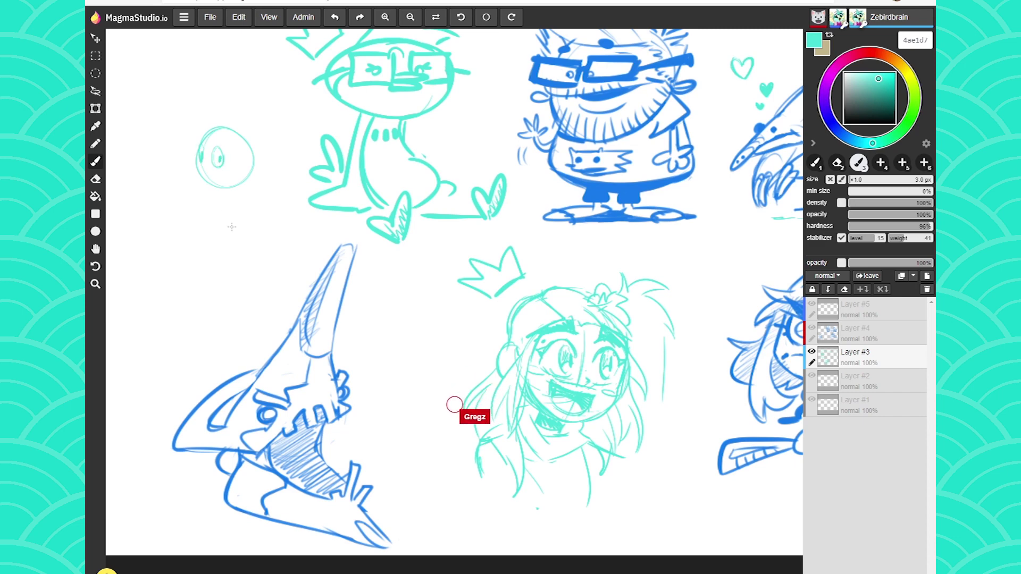
mouse_move(253, 157)
mouse_down()
mouse_move(215, 161)
mouse_move(237, 190)
mouse_move(210, 200)
mouse_up()
mouse_move(194, 161)
mouse_down()
mouse_move(165, 201)
mouse_move(204, 206)
mouse_up()
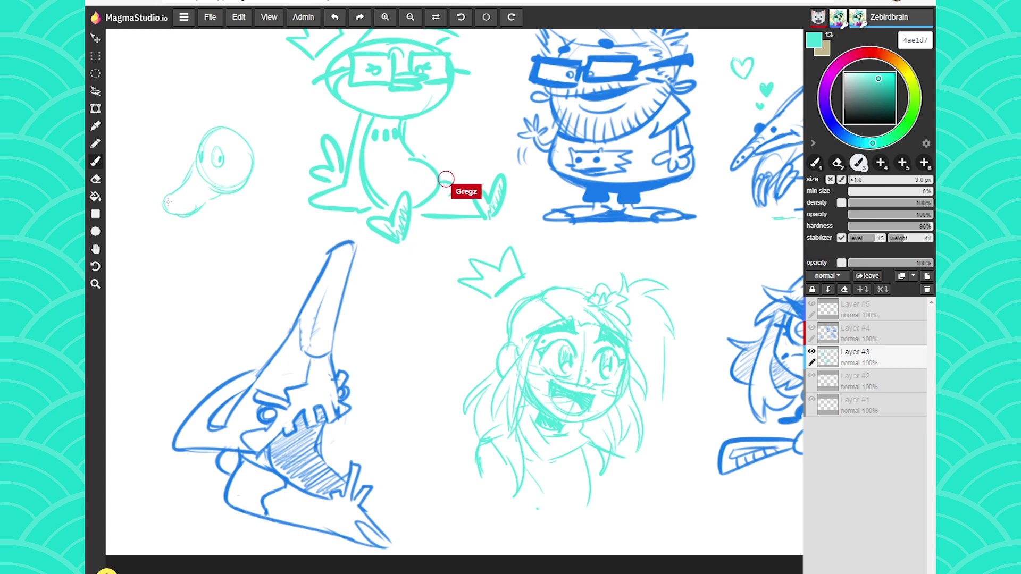
drag(164, 199, 201, 219)
key(ctrl+z)
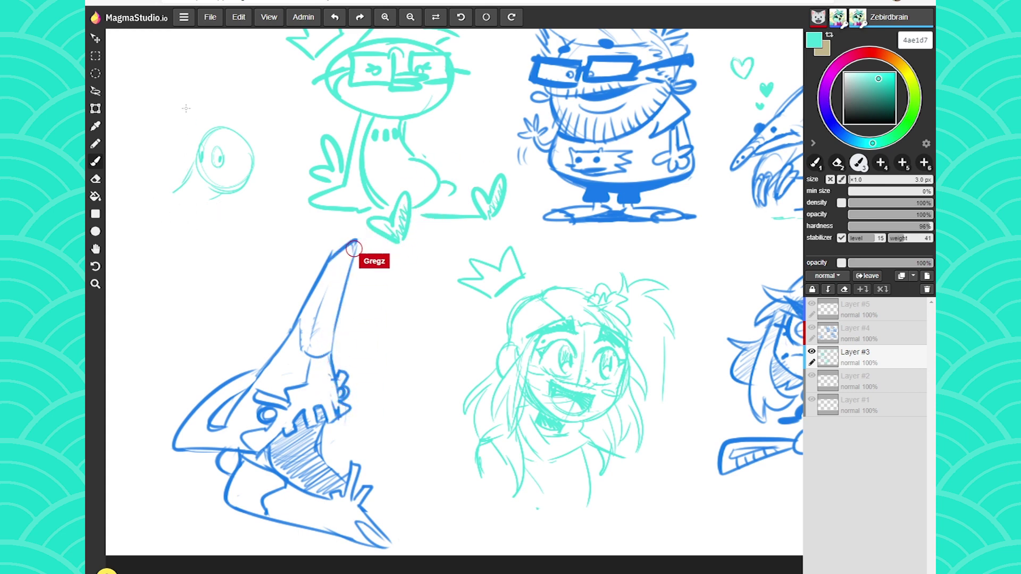
key(ctrl+z)
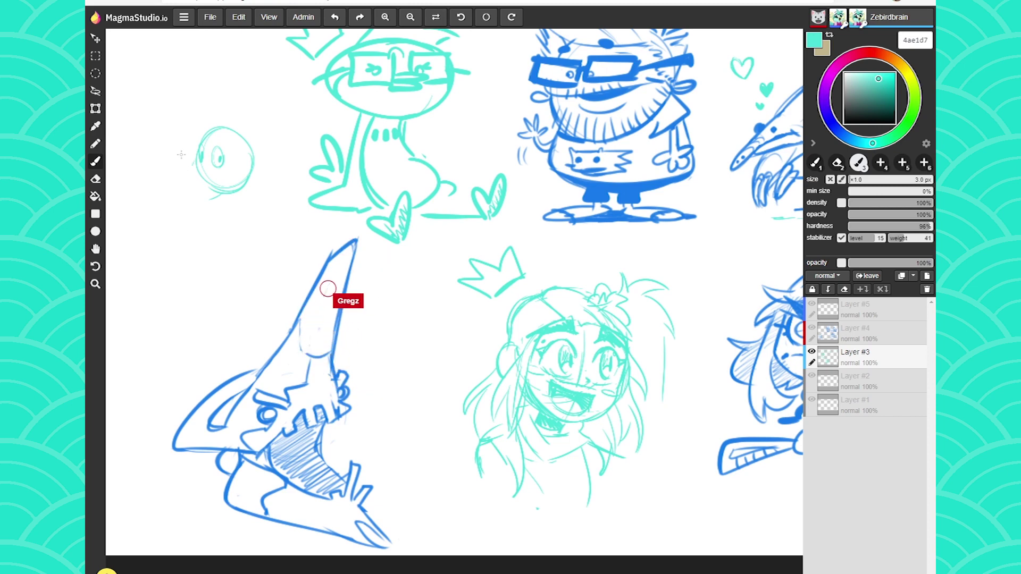
drag(194, 163, 184, 197)
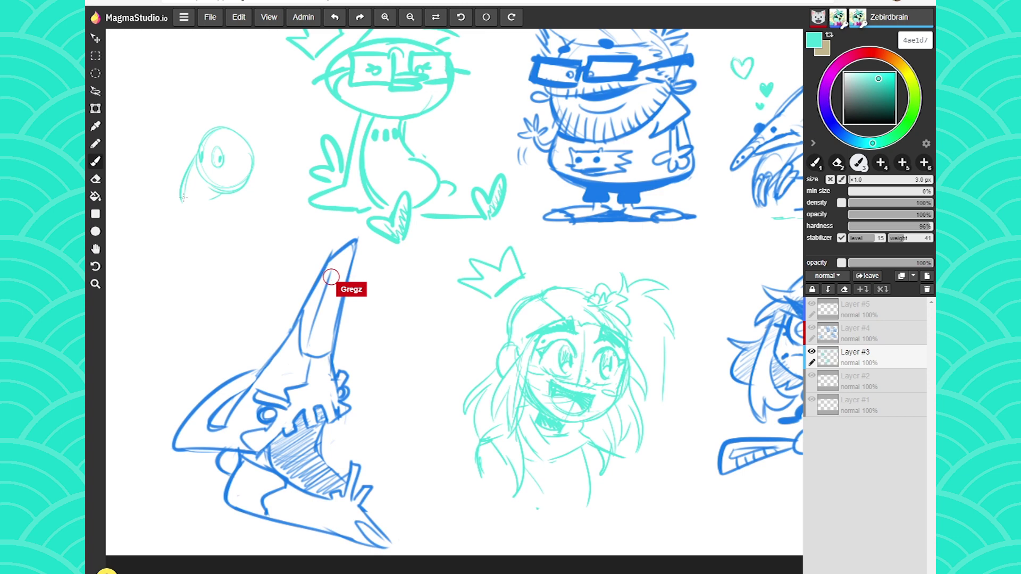
mouse_move(180, 191)
mouse_down()
mouse_move(168, 200)
mouse_move(186, 211)
mouse_move(205, 203)
mouse_move(194, 216)
mouse_up()
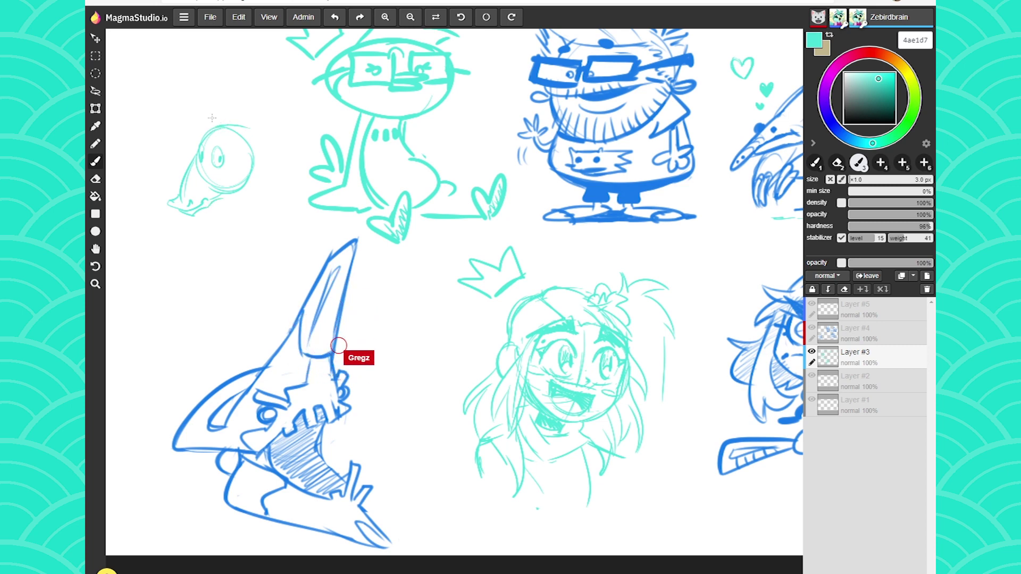
Step: Try different ear shapes on top of the zebra's head and keep a small rounded ear
drag(238, 94, 240, 132)
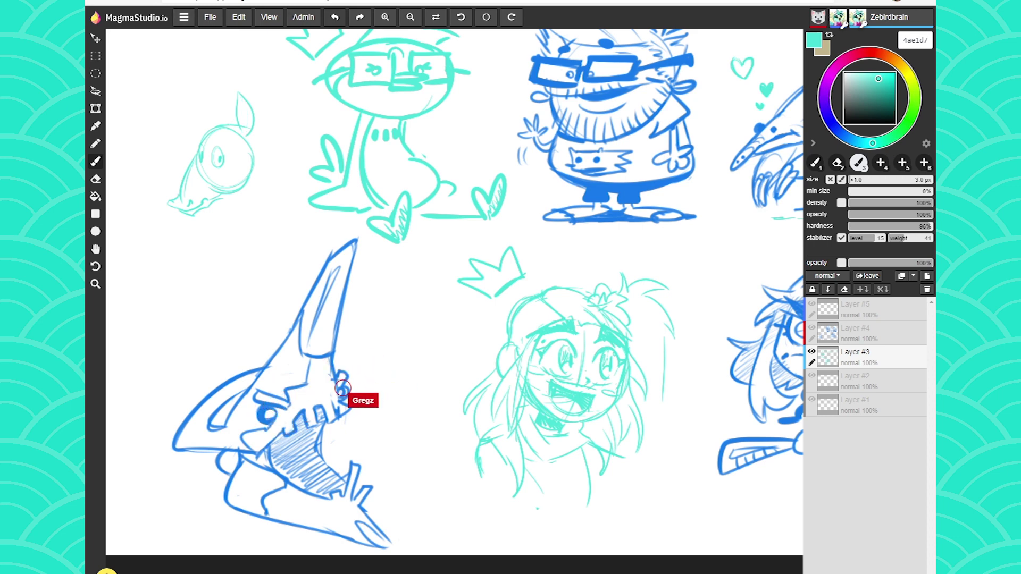
key(ctrl+z)
mouse_move(233, 108)
mouse_down()
mouse_move(243, 111)
mouse_move(241, 134)
mouse_move(228, 125)
mouse_move(239, 108)
mouse_move(244, 138)
mouse_up()
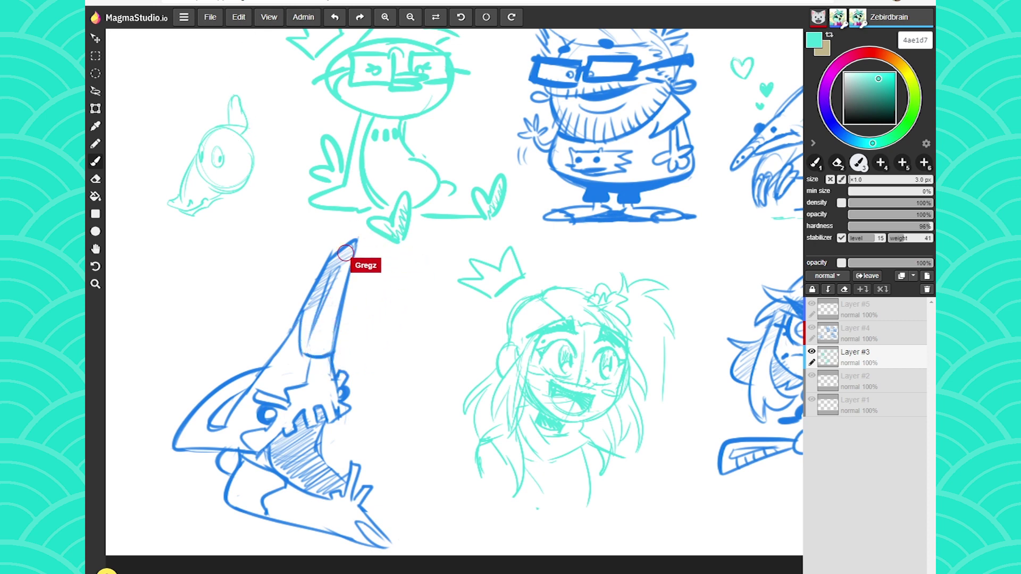
key(ctrl+z)
key(ctrl+z)
key(ctrl+z)
mouse_move(234, 125)
mouse_down()
mouse_move(246, 100)
mouse_move(216, 127)
mouse_up()
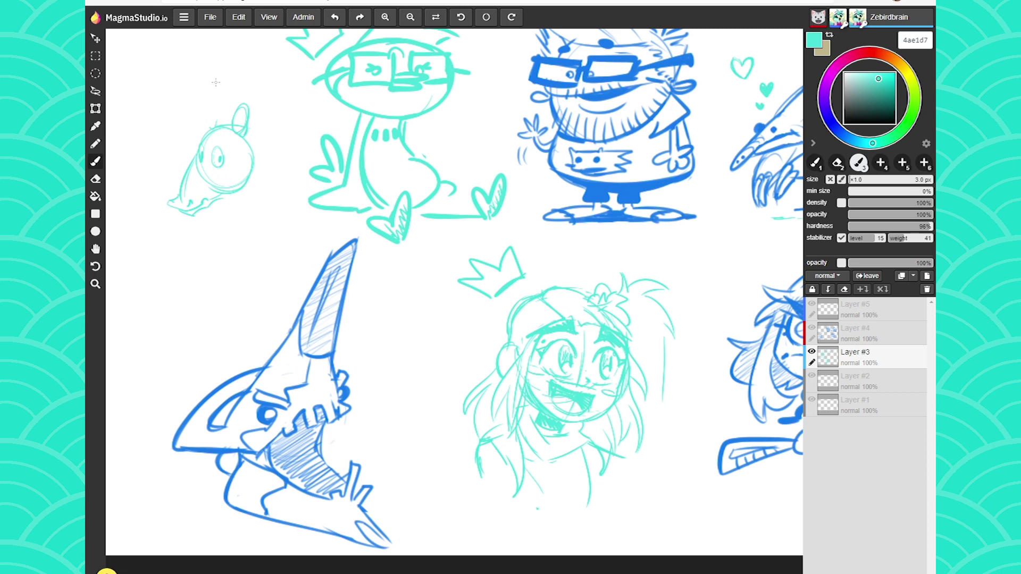
Step: Draw the zebra's upright mane from forehead to back of the neck, and add the neck lines
mouse_move(184, 110)
mouse_down()
mouse_move(216, 134)
mouse_move(188, 107)
mouse_move(232, 97)
mouse_up()
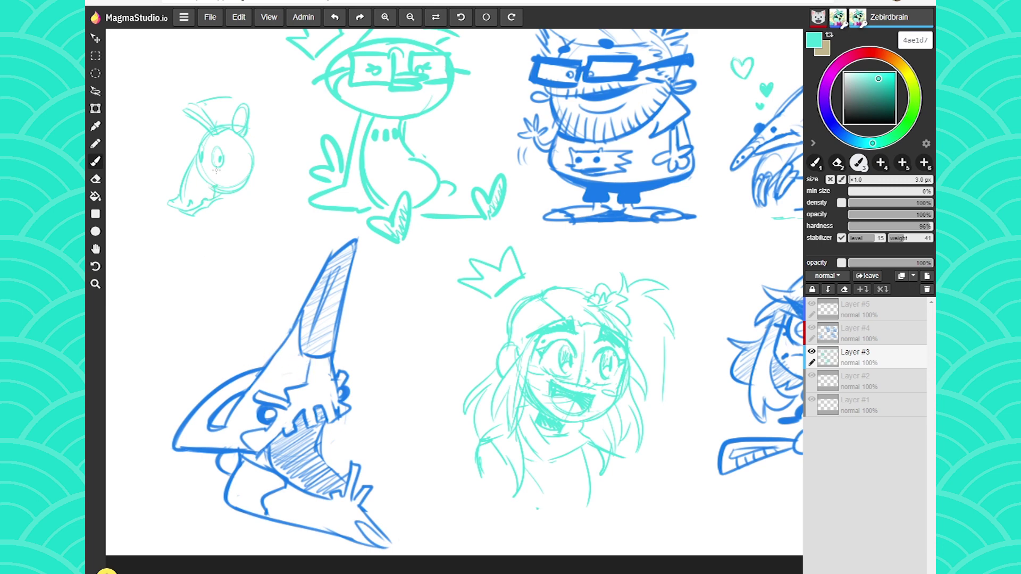
drag(253, 135, 280, 168)
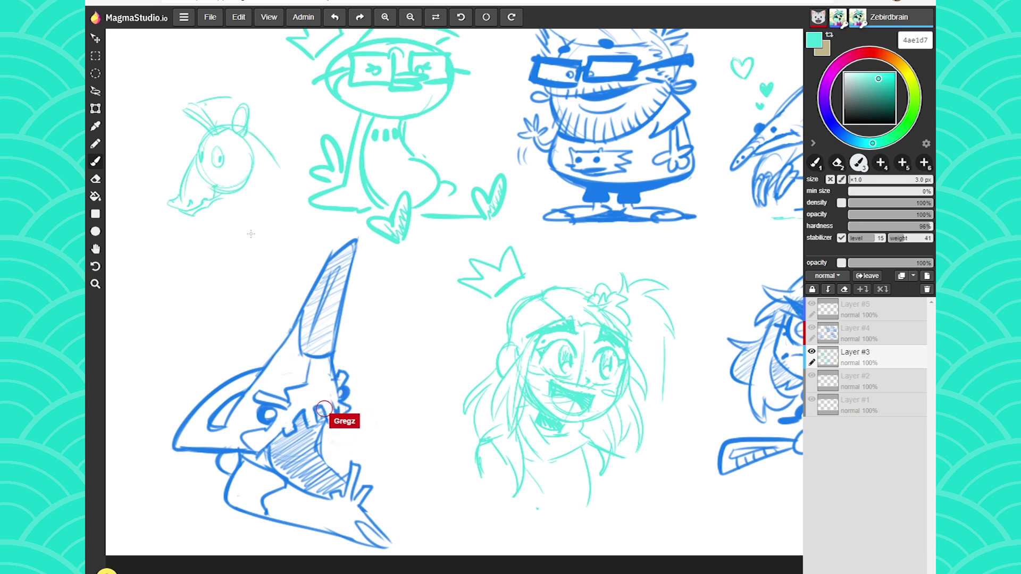
drag(245, 213, 250, 220)
mouse_move(231, 98)
mouse_down()
mouse_move(233, 107)
mouse_move(235, 97)
mouse_up()
mouse_move(235, 97)
mouse_down()
mouse_move(271, 125)
mouse_move(282, 141)
mouse_up()
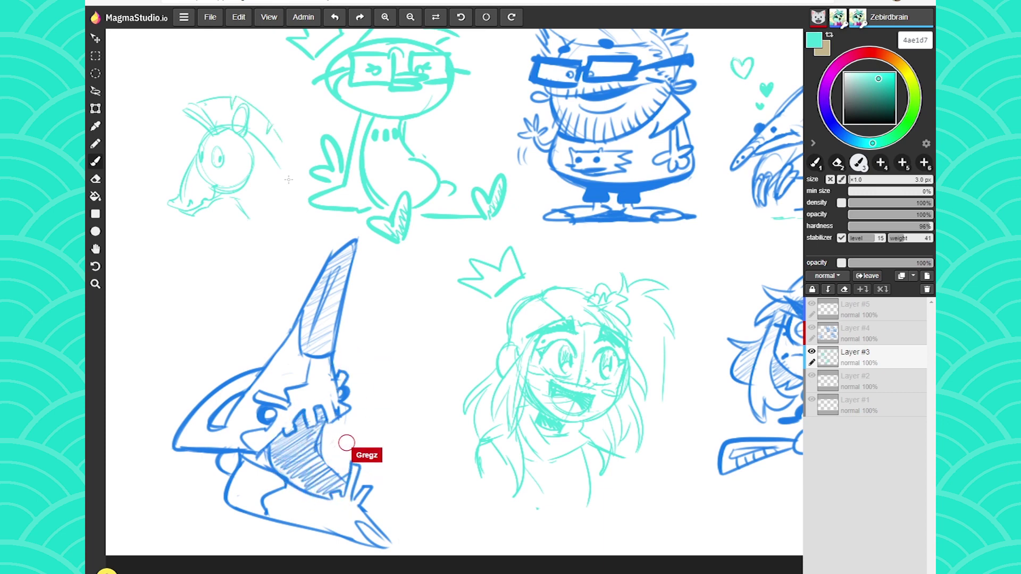
Step: Redraw the zebra's eyes as large round eyes with dark pupils, and add stripes to its mane and muzzle
mouse_move(204, 158)
mouse_down()
mouse_move(204, 149)
mouse_move(218, 160)
mouse_up()
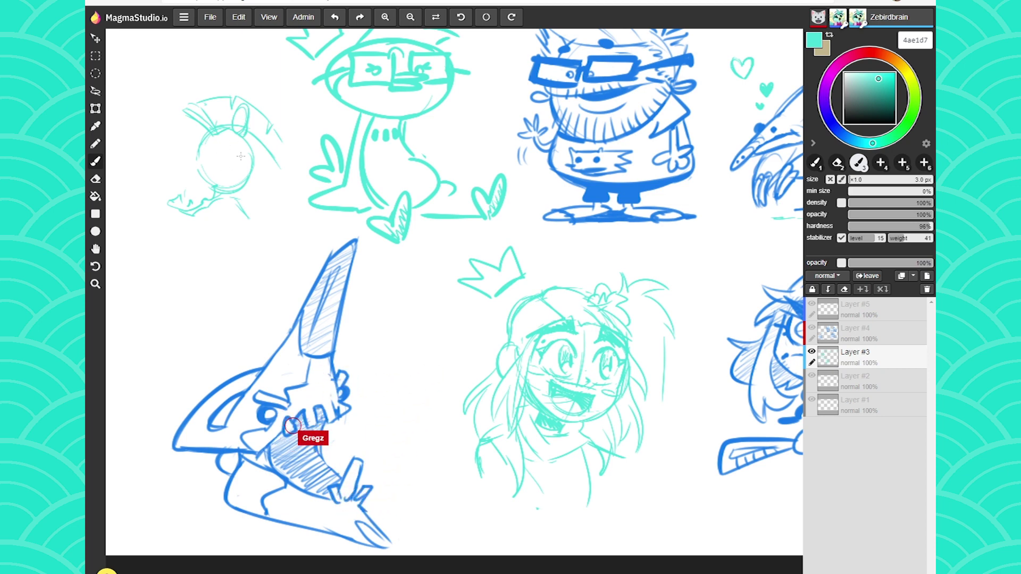
drag(238, 148, 199, 157)
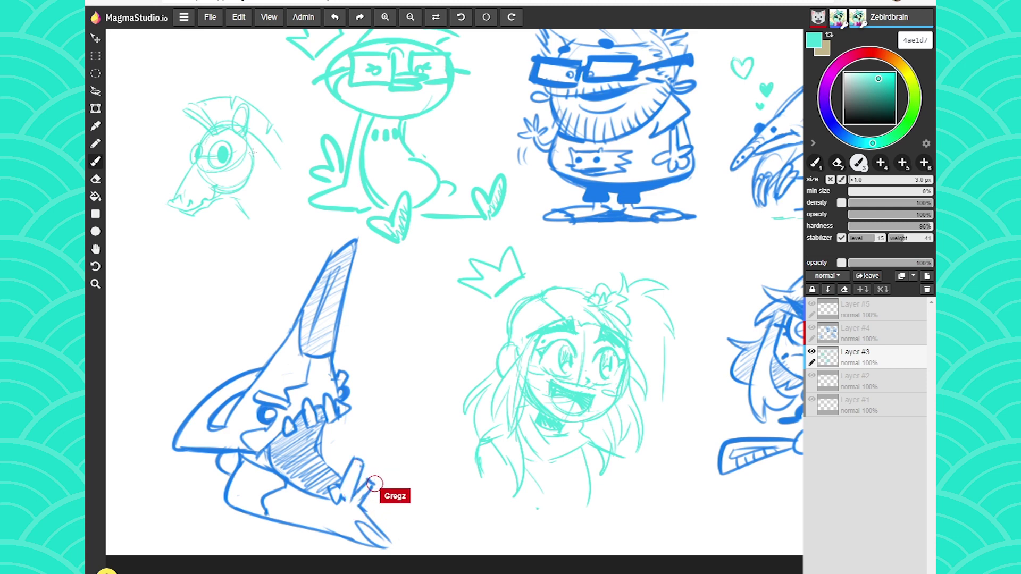
mouse_move(238, 98)
mouse_down()
mouse_move(233, 109)
mouse_move(256, 140)
mouse_up()
mouse_move(266, 126)
mouse_down()
mouse_move(258, 143)
mouse_move(276, 142)
mouse_up()
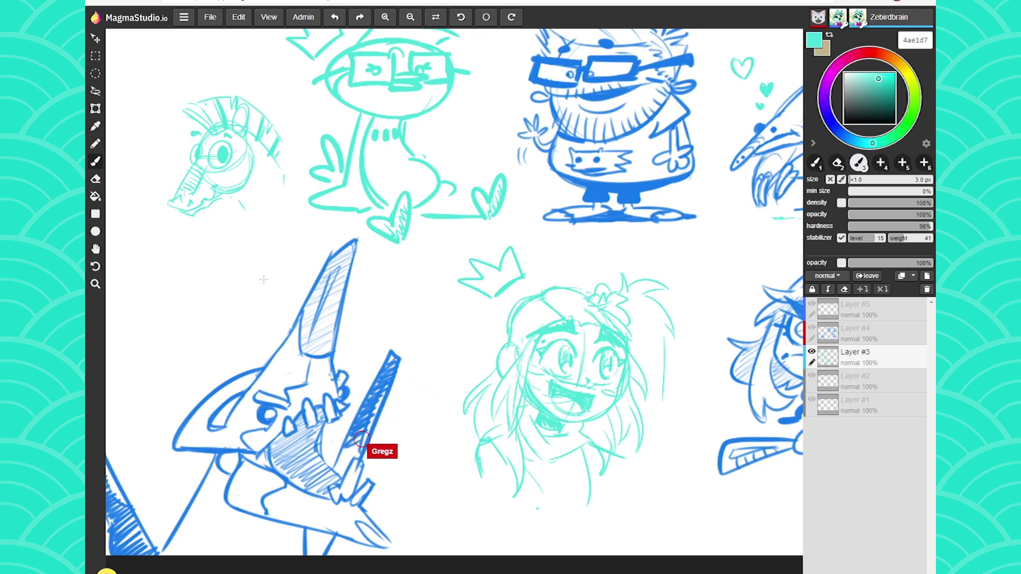
Step: Sketch a small round character in the empty space beside the zebra head and give it two upright oval eyes
key(space)
mouse_move(319, 372)
mouse_down()
mouse_move(441, 355)
mouse_move(457, 373)
mouse_up()
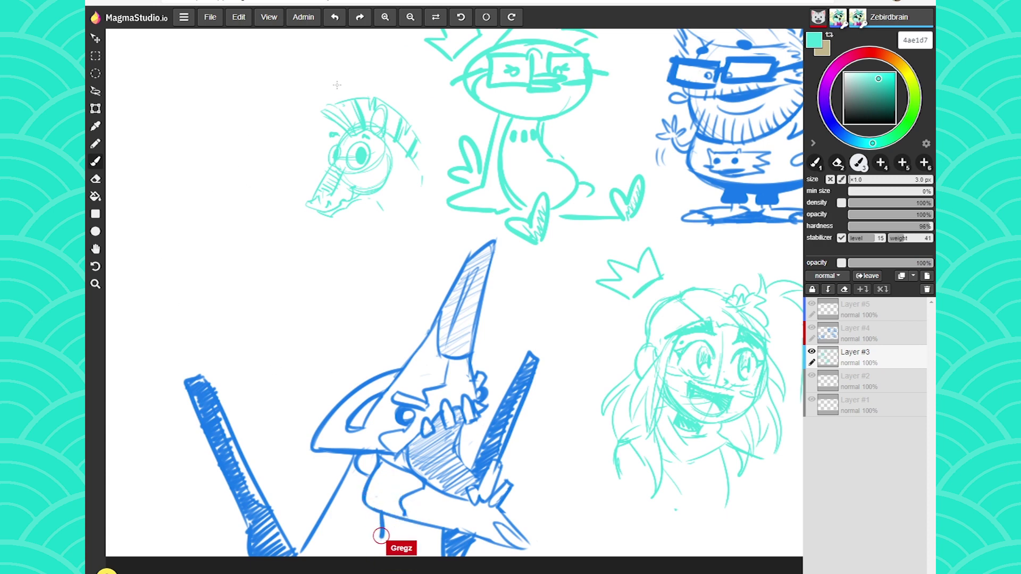
drag(234, 114, 289, 140)
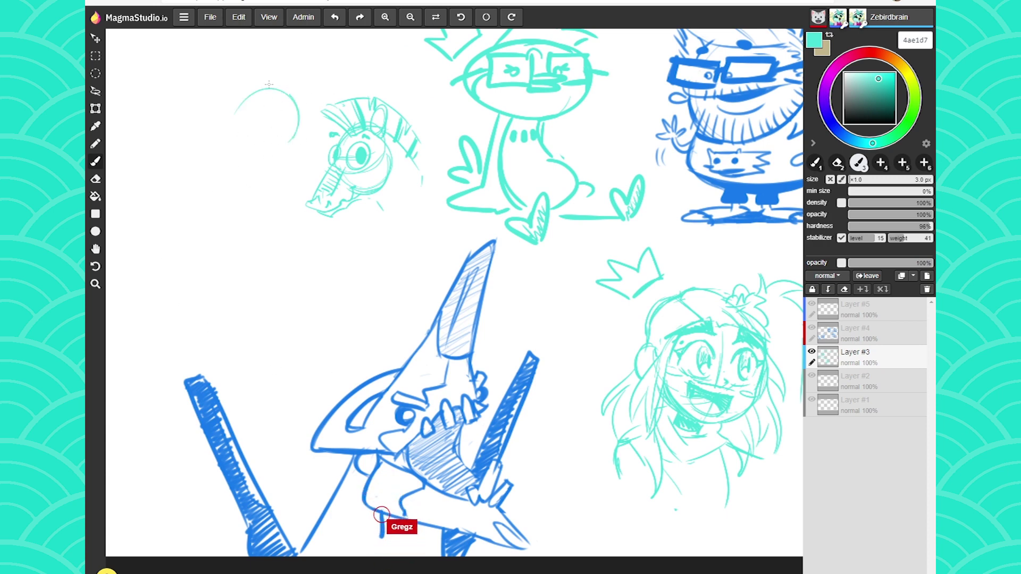
drag(256, 104, 256, 119)
drag(281, 104, 281, 120)
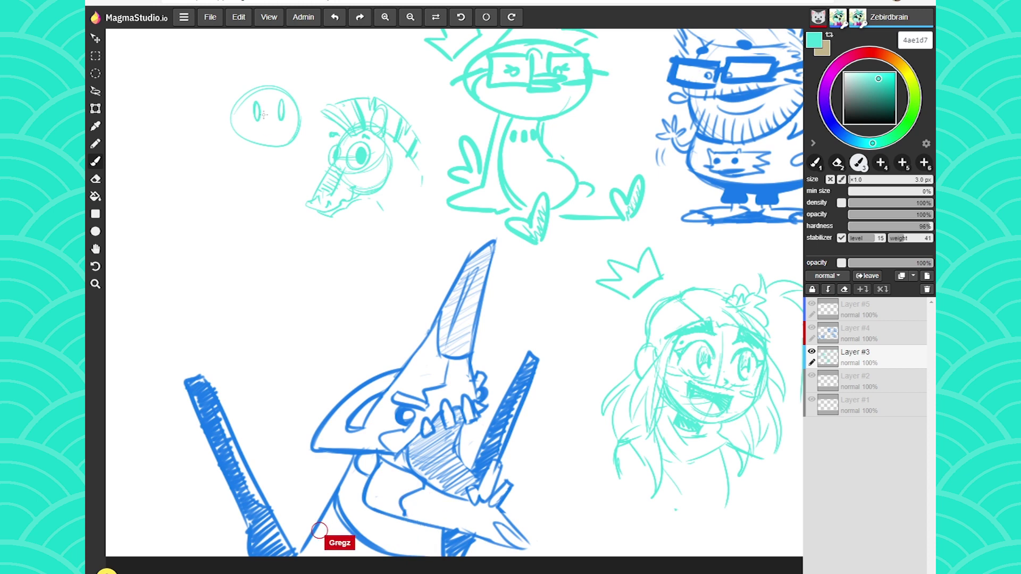
Step: Turn the round character's eyes into a narrow shaded visor slit and thicken the lower edge of its body
drag(287, 109, 287, 119)
drag(287, 117, 246, 118)
mouse_move(245, 109)
mouse_down()
mouse_move(242, 142)
mouse_move(270, 150)
mouse_move(230, 126)
mouse_up()
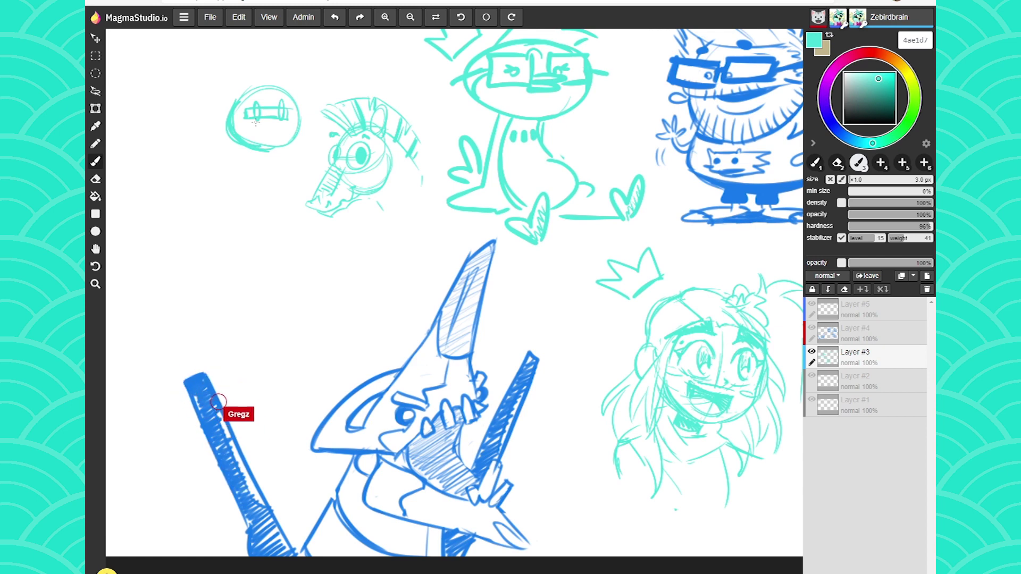
key(e)
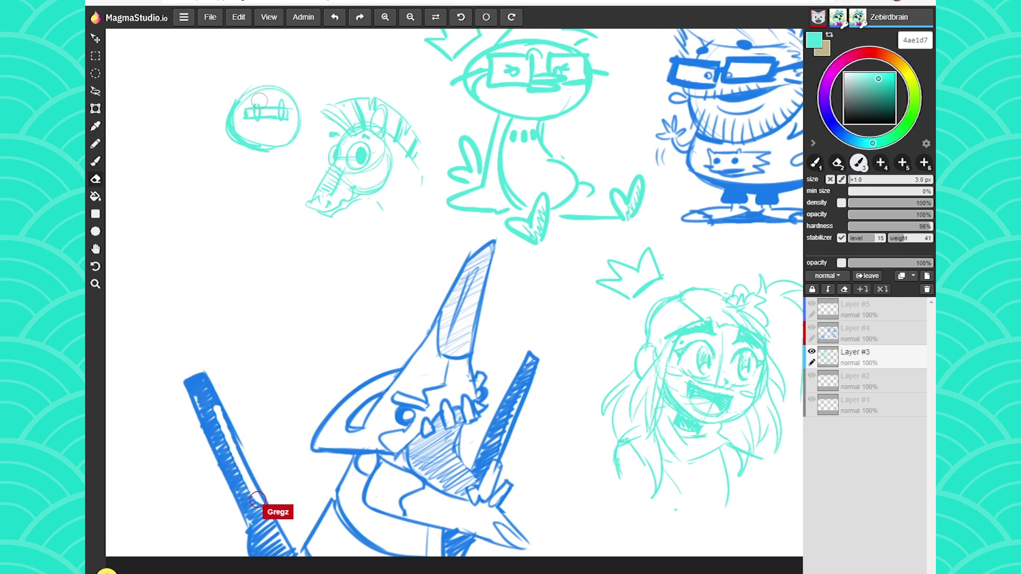
key(b)
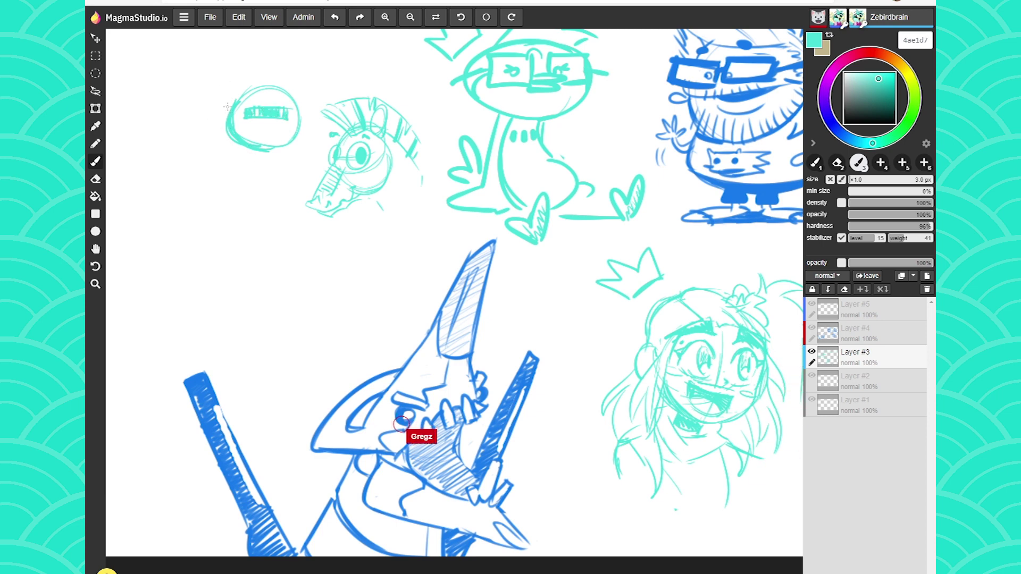
Step: Add round shoulders, the start of an arm and two pointed feet to the round visored character
mouse_move(233, 99)
mouse_down()
mouse_move(209, 94)
mouse_move(216, 110)
mouse_up()
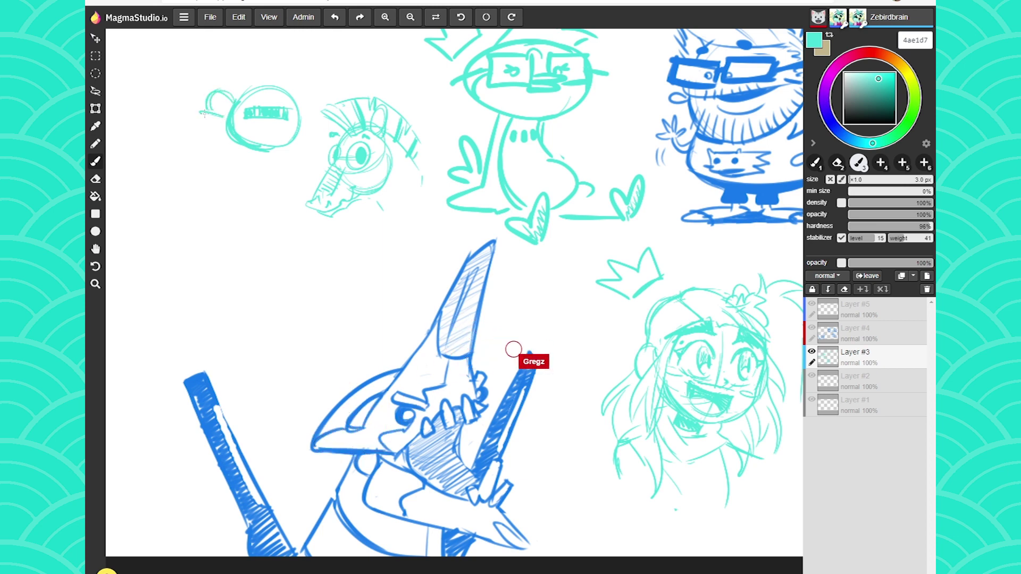
drag(293, 92, 301, 115)
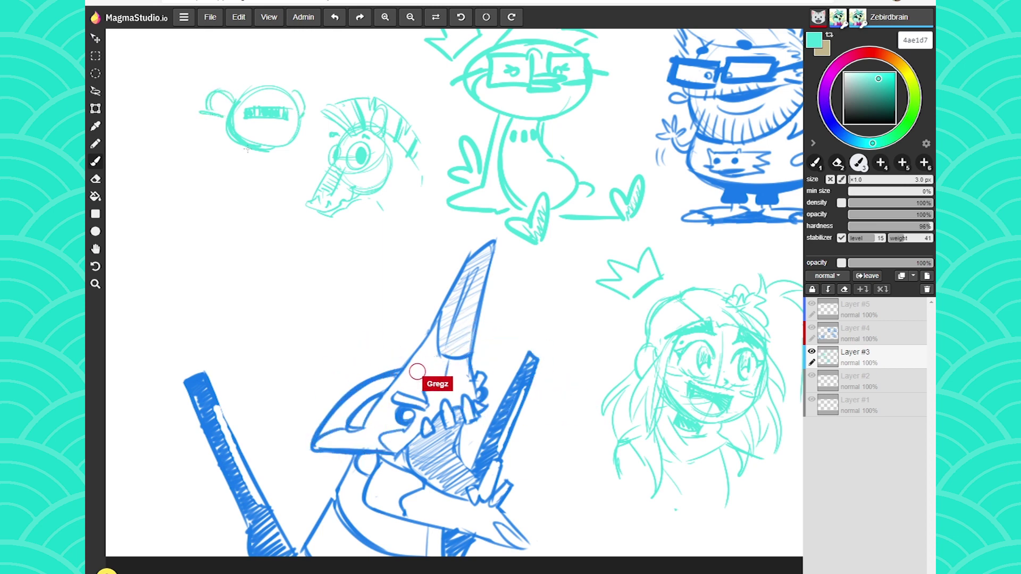
drag(248, 150, 258, 176)
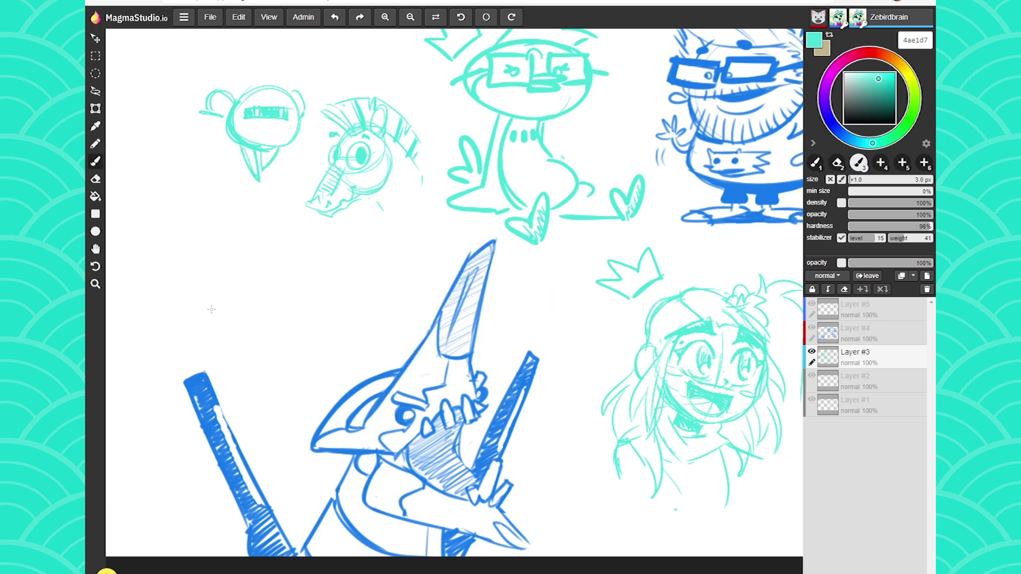
Step: Draw two large pointed bat wings rising from the visored character's back and add its small hand beside the body
drag(199, 267, 211, 318)
mouse_move(264, 130)
mouse_down()
mouse_move(260, 84)
mouse_move(197, 33)
mouse_up()
drag(230, 94, 259, 133)
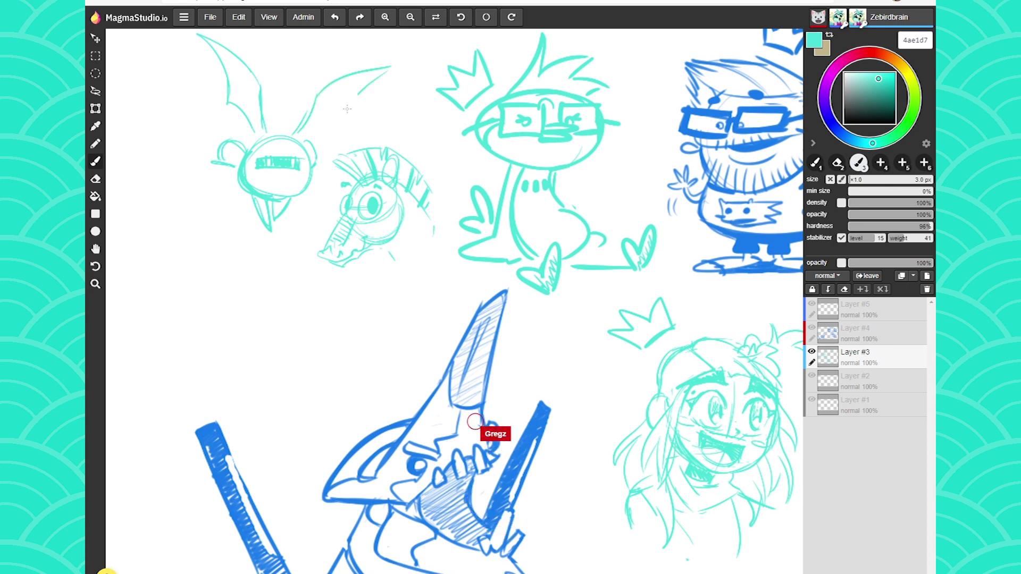
drag(349, 114, 320, 132)
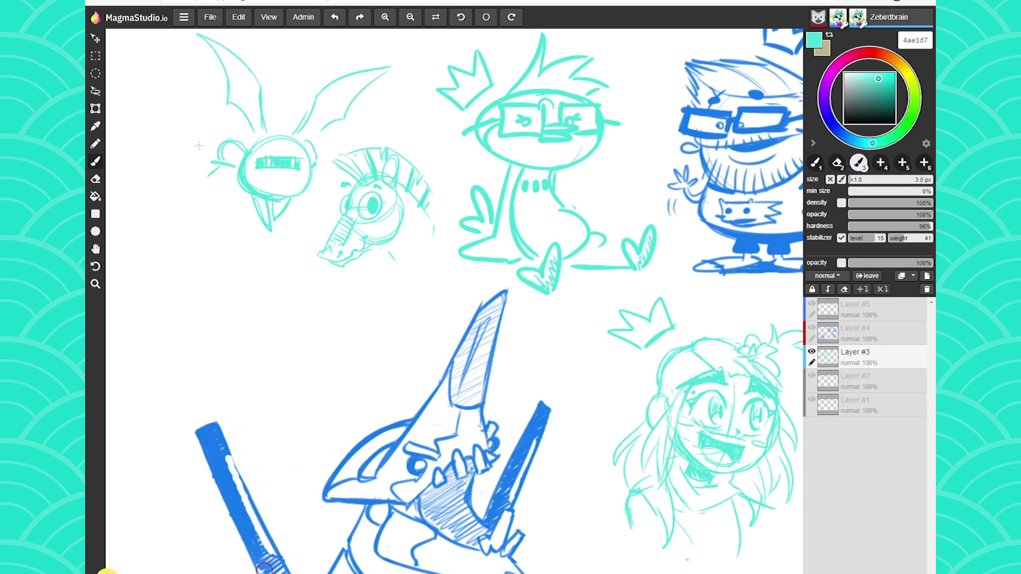
drag(327, 203, 312, 208)
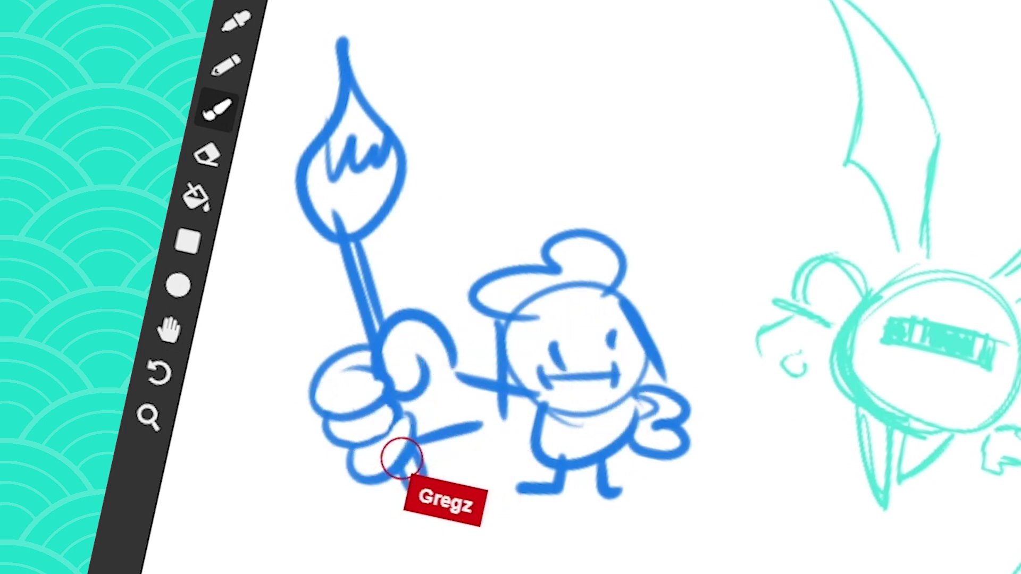
Step: Draw bold slanted stripes down the zebra's cheek and neck, and sketch a small crown above its head
drag(450, 427, 537, 424)
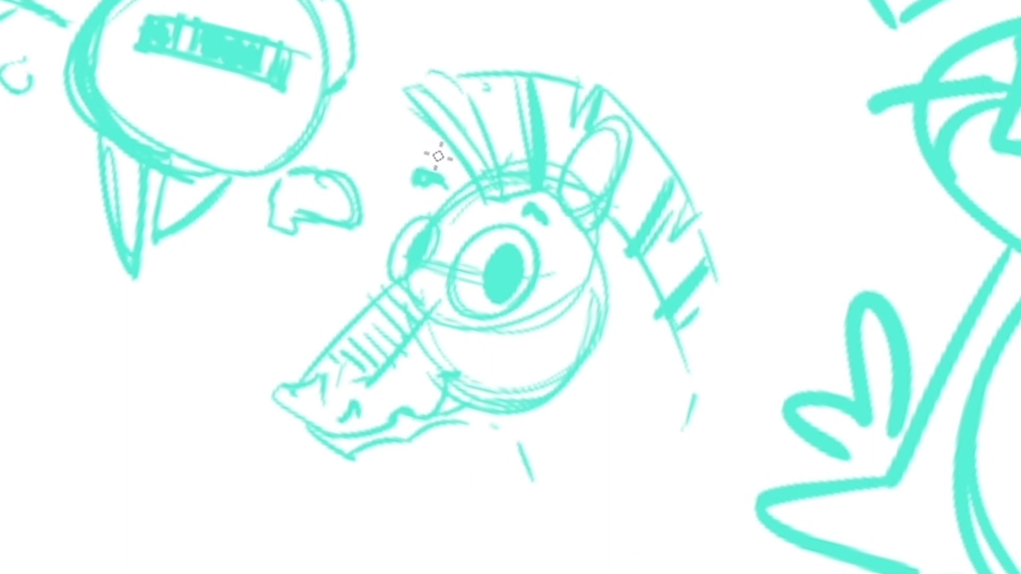
drag(558, 330, 613, 234)
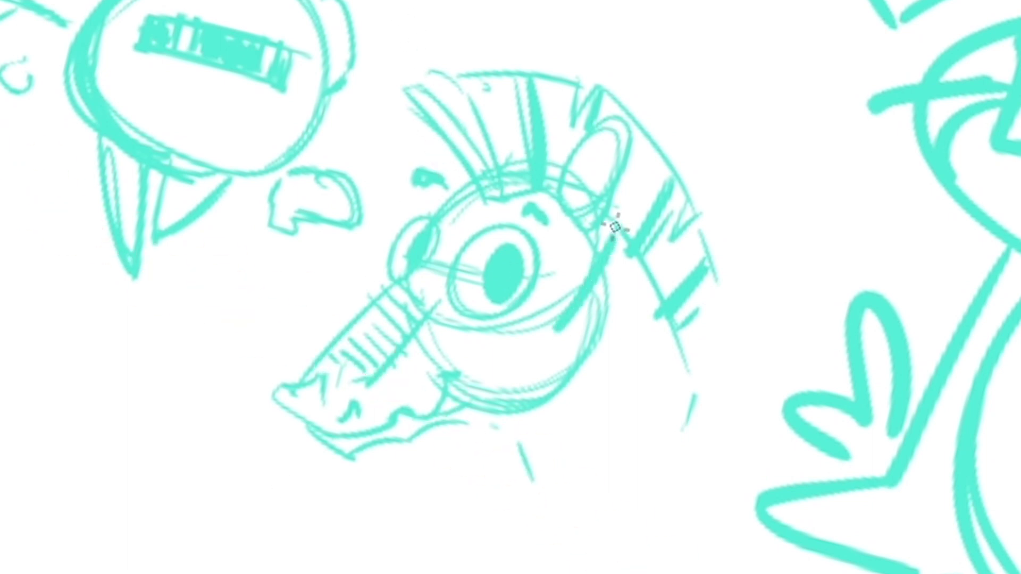
drag(595, 373, 645, 279)
drag(668, 319, 615, 406)
drag(691, 369, 644, 438)
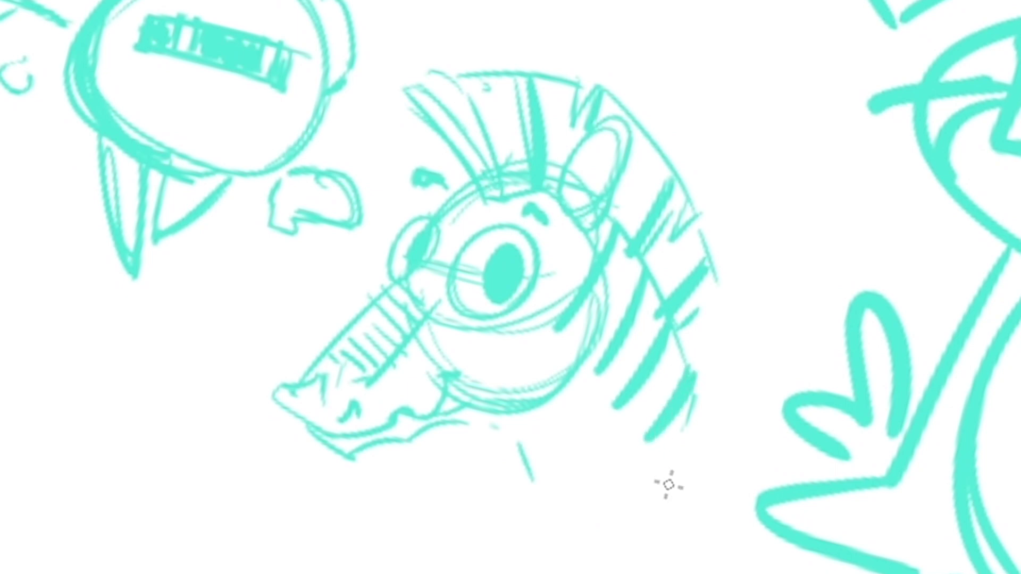
mouse_move(712, 162)
mouse_down()
mouse_move(659, 77)
mouse_move(748, 119)
mouse_move(718, 166)
mouse_up()
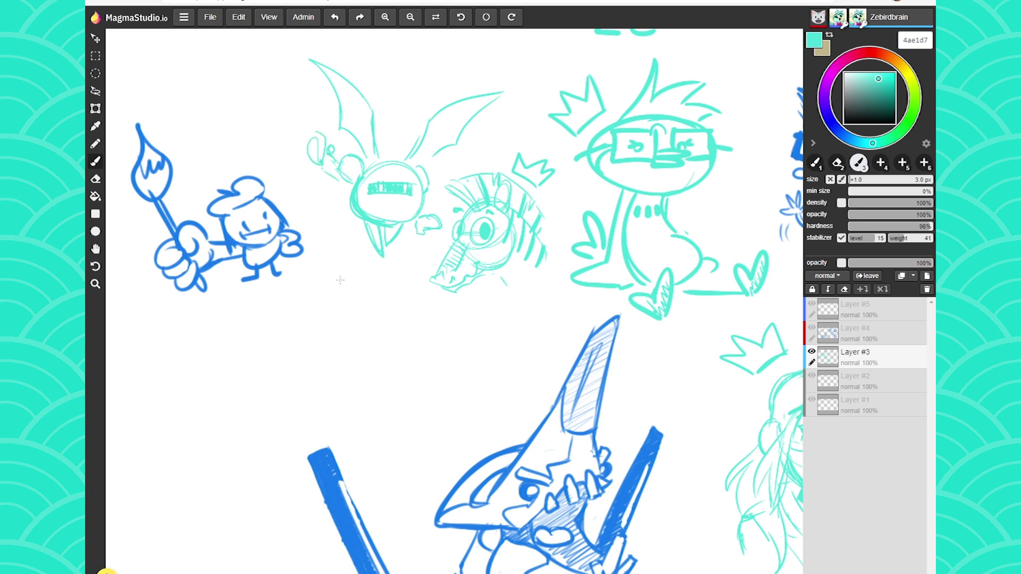
Step: Select the visored character's wing nearest its raised hand, rotate it clockwise and move it closer to the other wing
mouse_move(319, 310)
mouse_down()
mouse_move(324, 375)
mouse_move(345, 383)
mouse_up()
key(l)
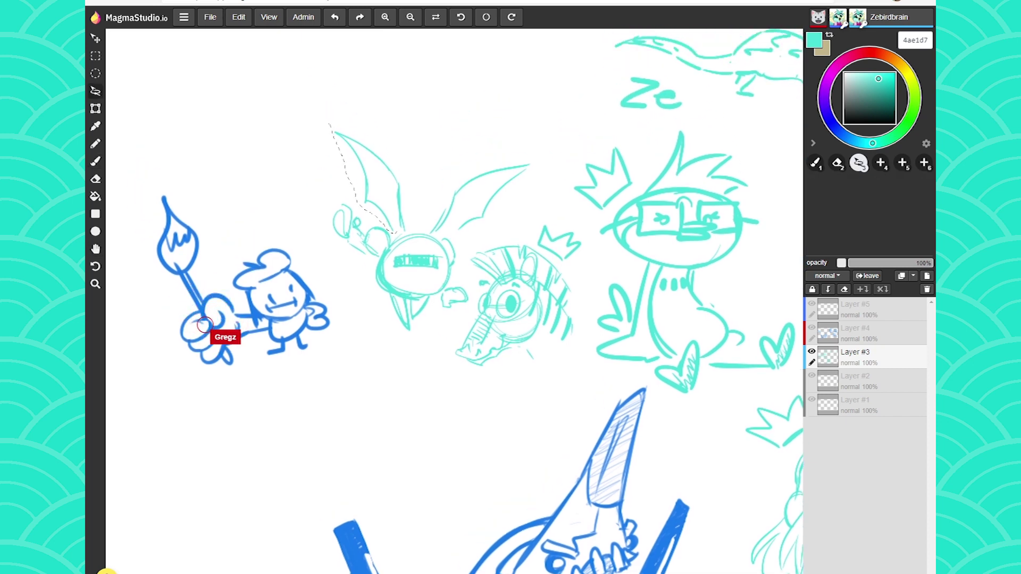
key(t)
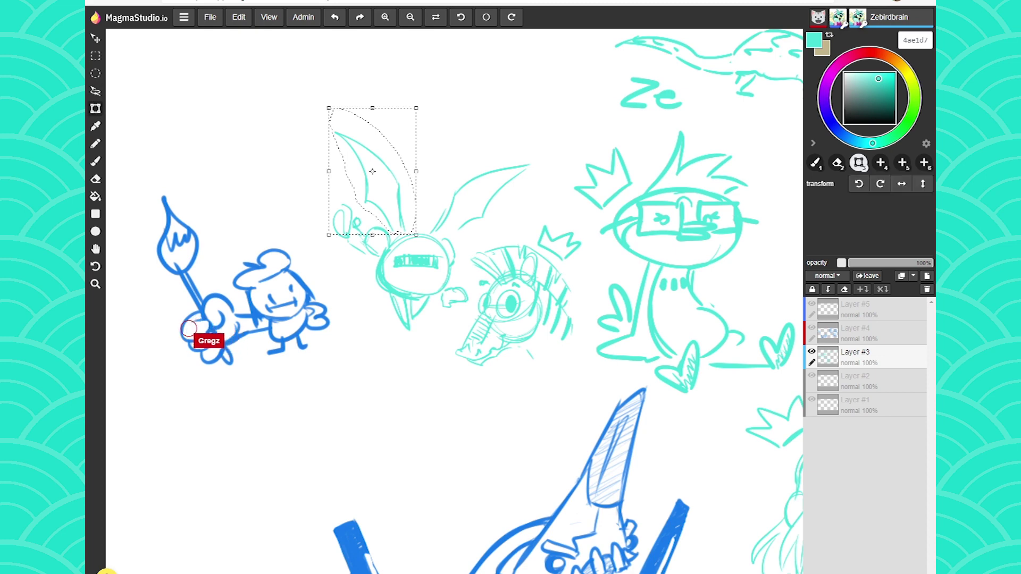
mouse_move(421, 104)
mouse_down()
mouse_move(483, 129)
mouse_move(472, 121)
mouse_up()
drag(404, 159, 416, 147)
drag(418, 218, 416, 226)
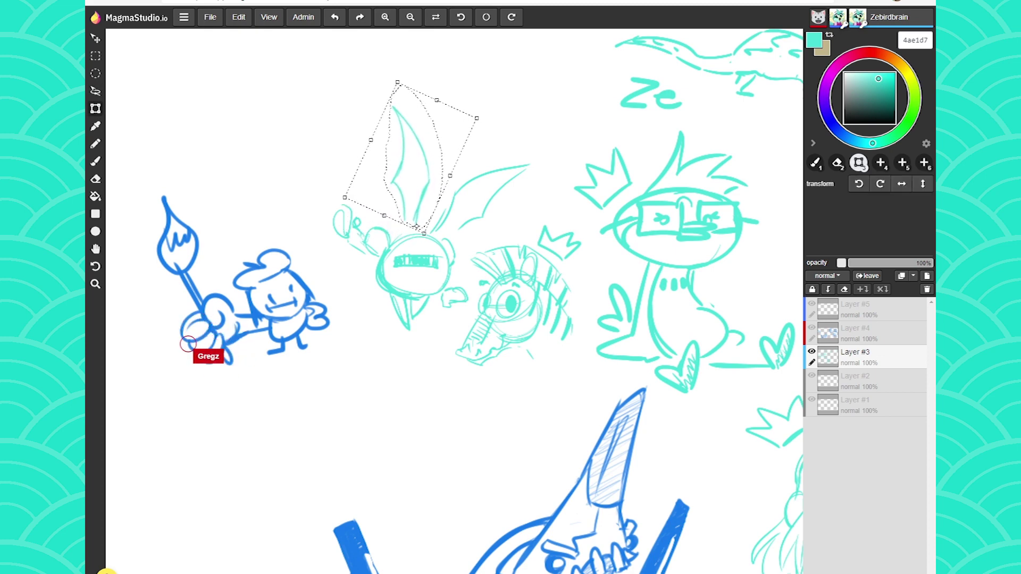
key(l)
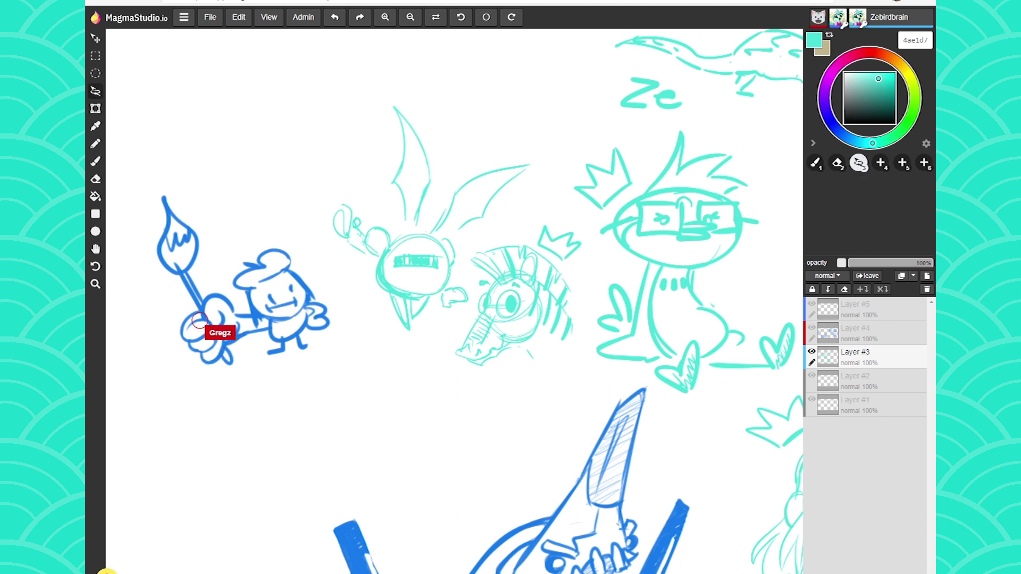
Step: Draw a tall sword with jagged edges in the visored character's raised hand and tilt it slightly clockwise
key(b)
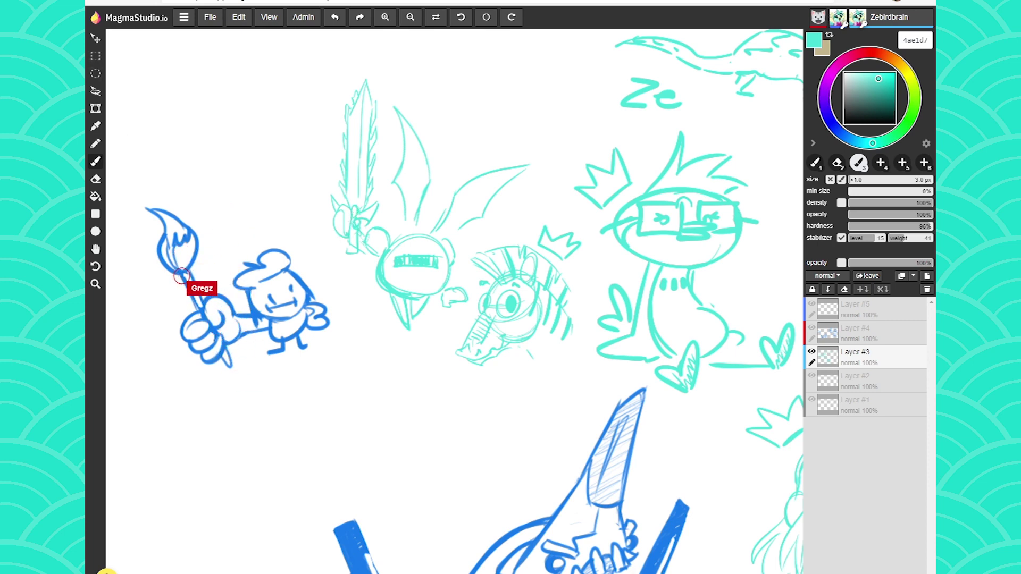
click(95, 91)
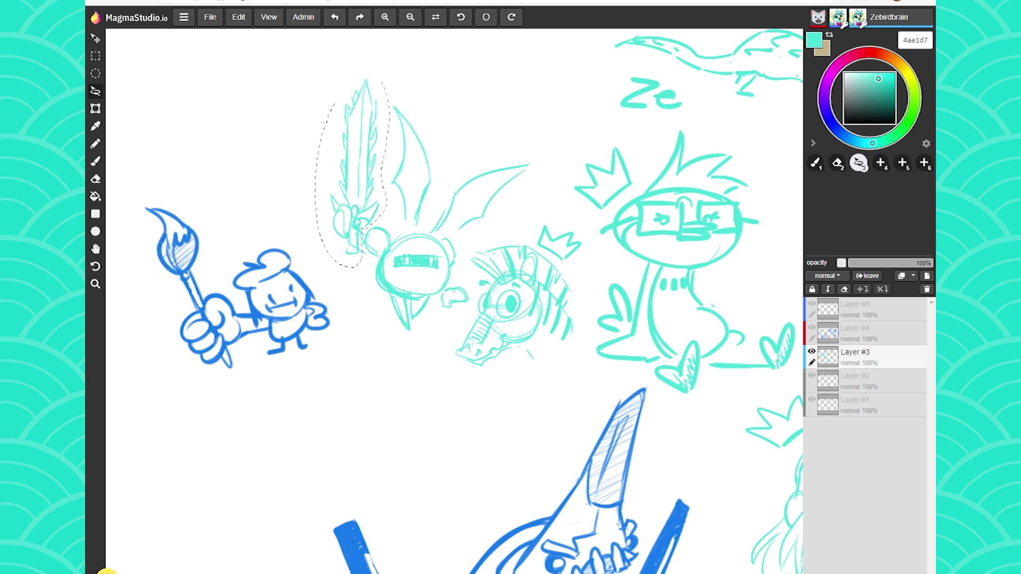
key(t)
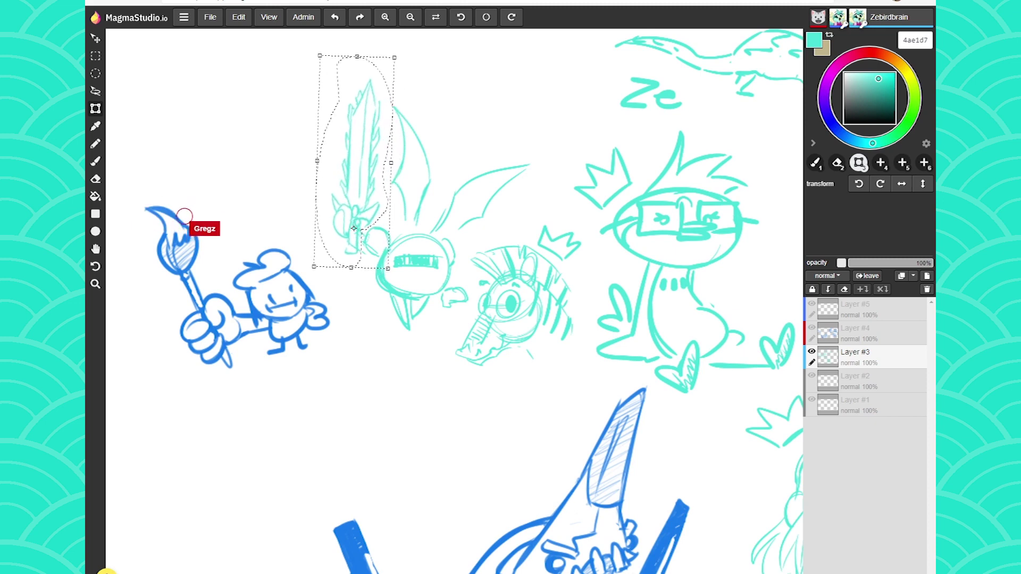
Step: Select the wing beside the sword and move it down into the empty space below the character
click(95, 91)
mouse_move(390, 204)
mouse_down()
mouse_move(390, 150)
mouse_move(416, 100)
mouse_up()
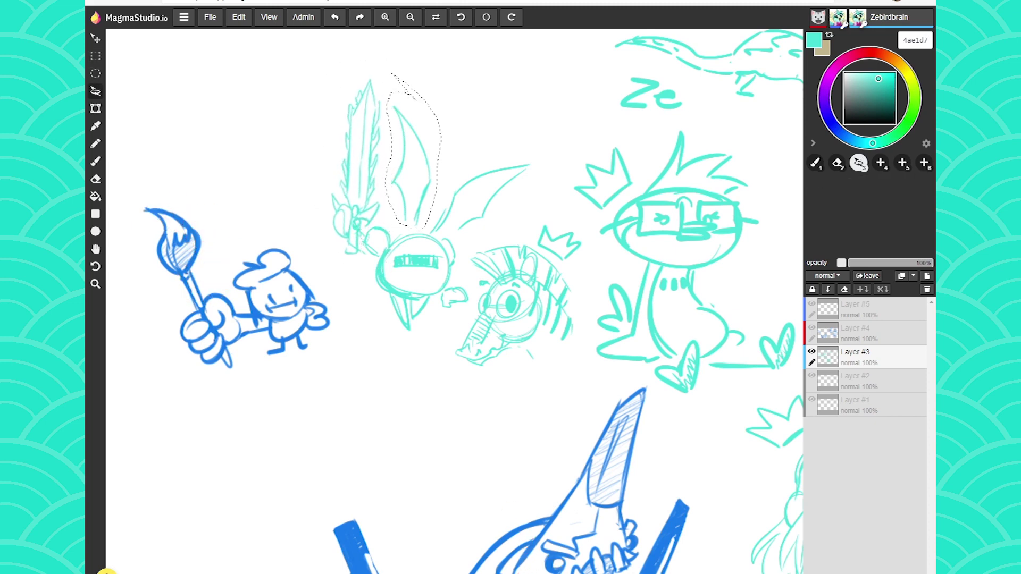
key(t)
mouse_move(413, 152)
mouse_down()
mouse_move(430, 399)
mouse_move(420, 440)
mouse_up()
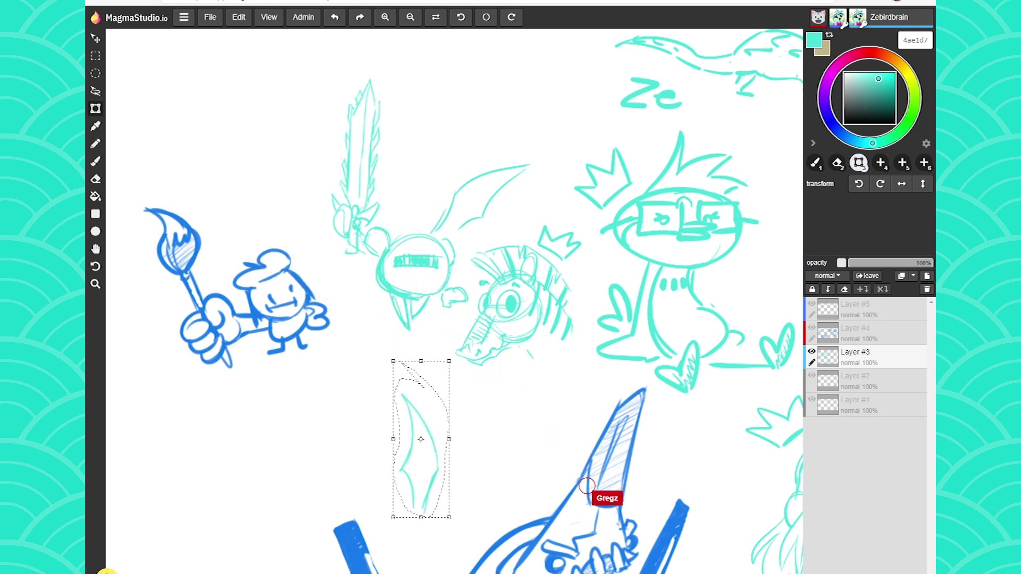
Step: Select the sword with its hand, rotate it clockwise so it leans over the character, and clear the selection
key(l)
drag(316, 135, 364, 260)
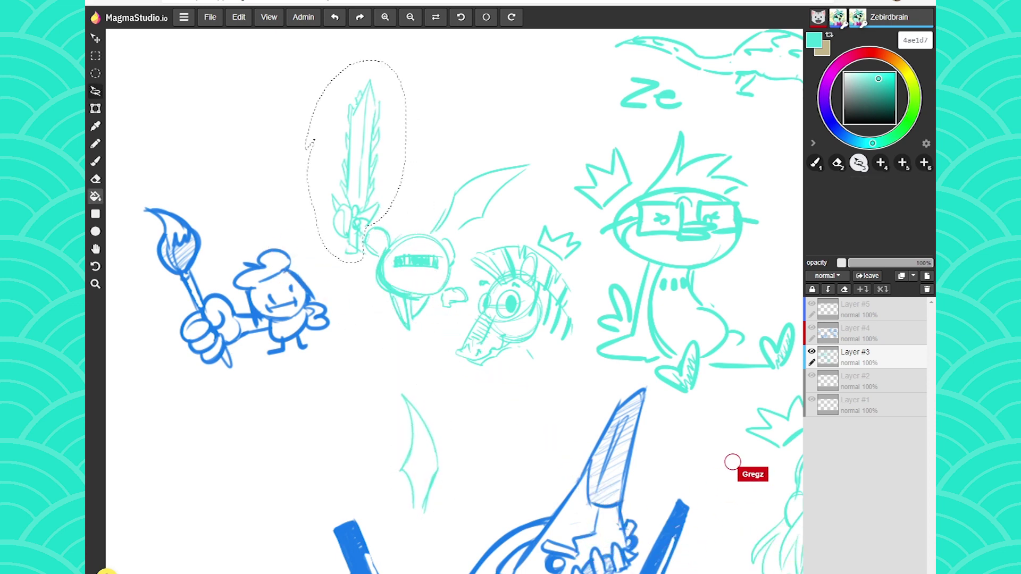
key(t)
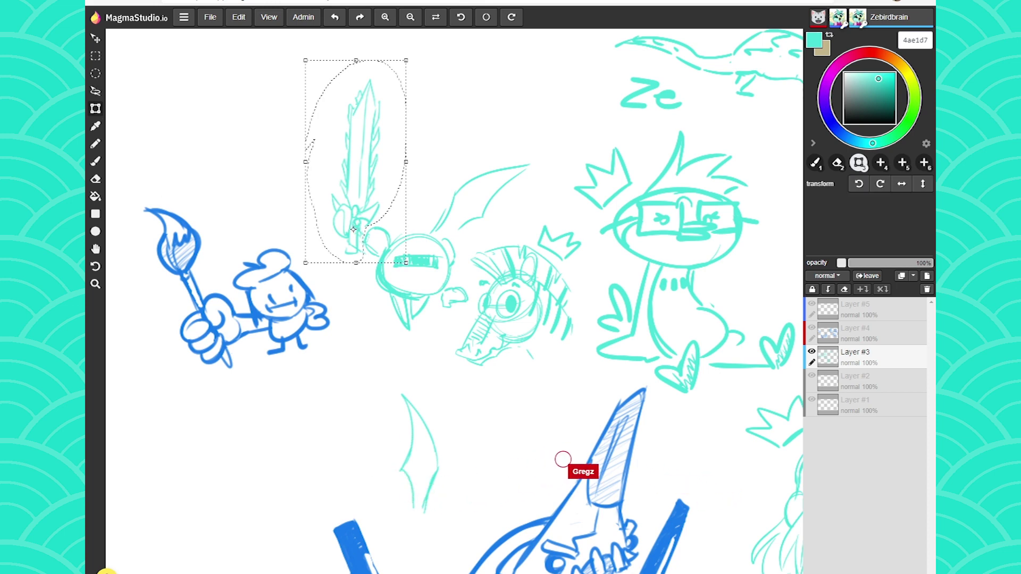
drag(412, 56, 466, 85)
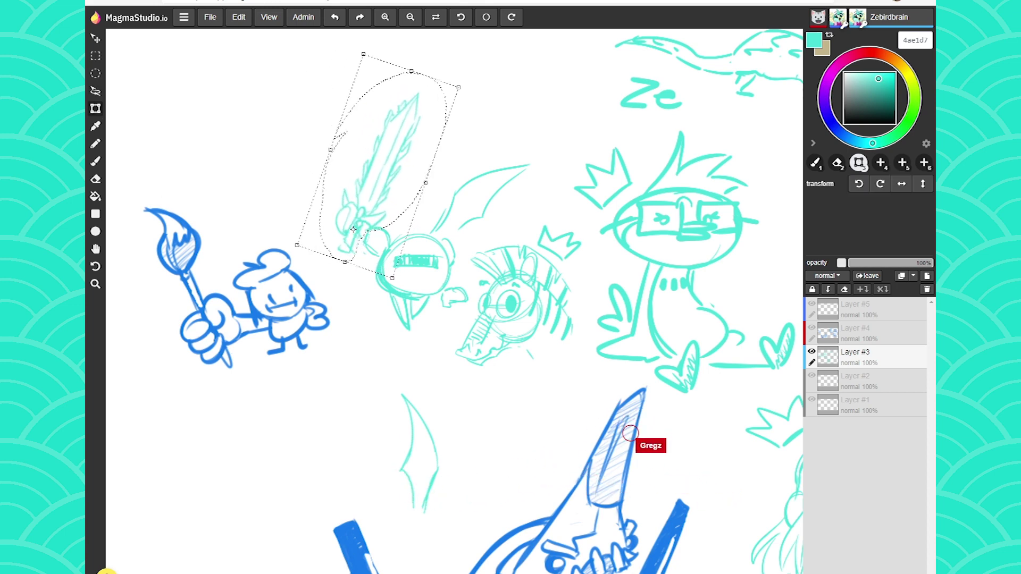
drag(378, 165, 379, 163)
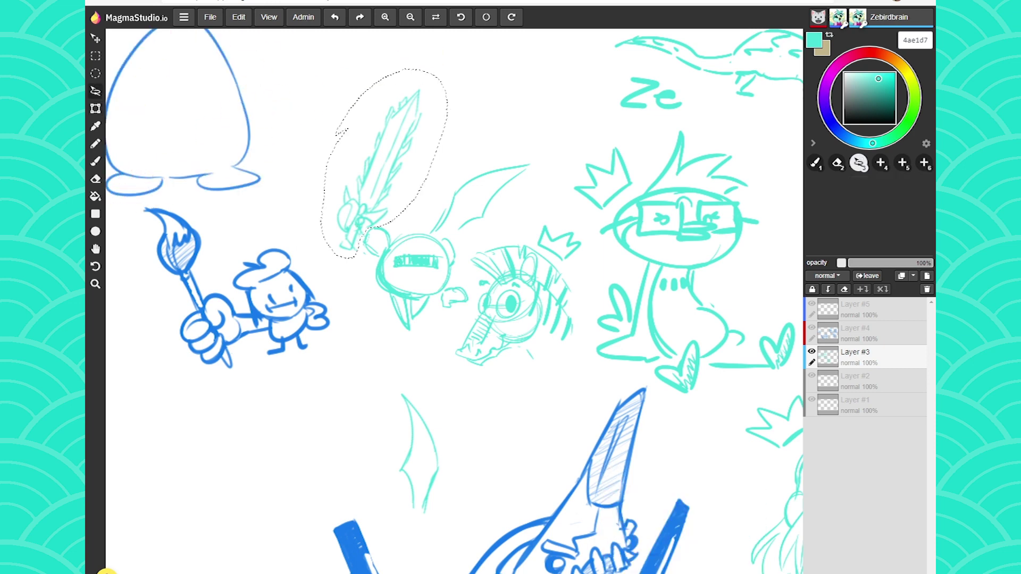
key(ctrl+d)
Step: Move the set-aside wing back above the visored character, tilt it clockwise, and remove it from the drawing
mouse_move(388, 357)
mouse_down()
mouse_move(460, 456)
mouse_move(378, 443)
mouse_up()
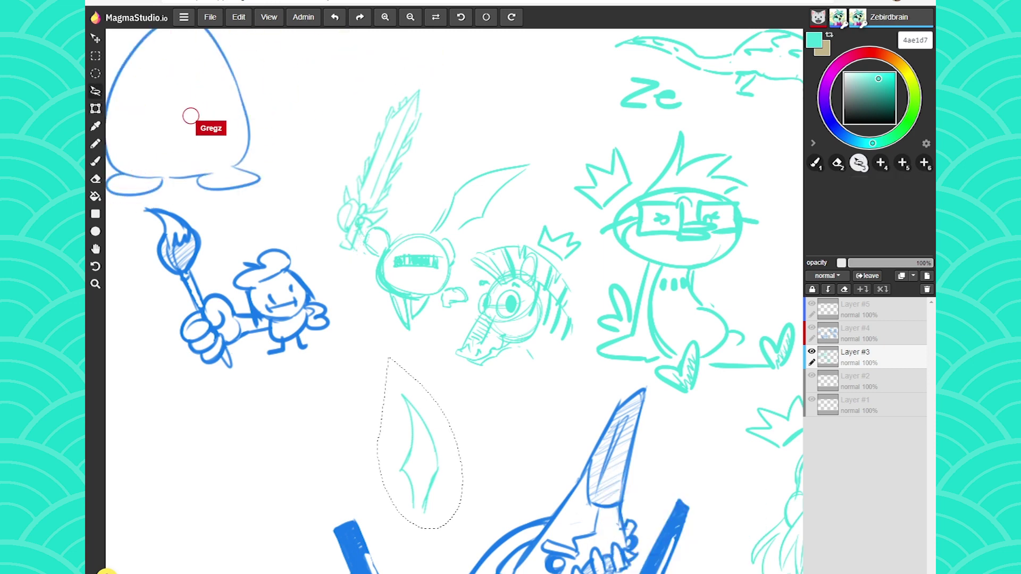
key(t)
mouse_move(420, 444)
mouse_down()
mouse_move(340, 114)
mouse_move(414, 162)
mouse_up()
drag(464, 71, 487, 89)
drag(414, 162, 430, 160)
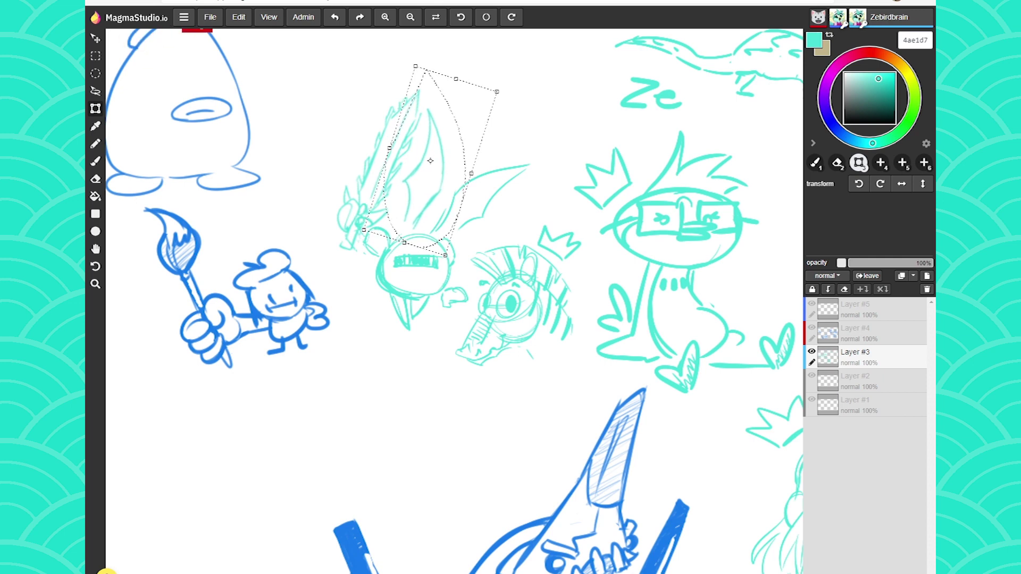
key(Return)
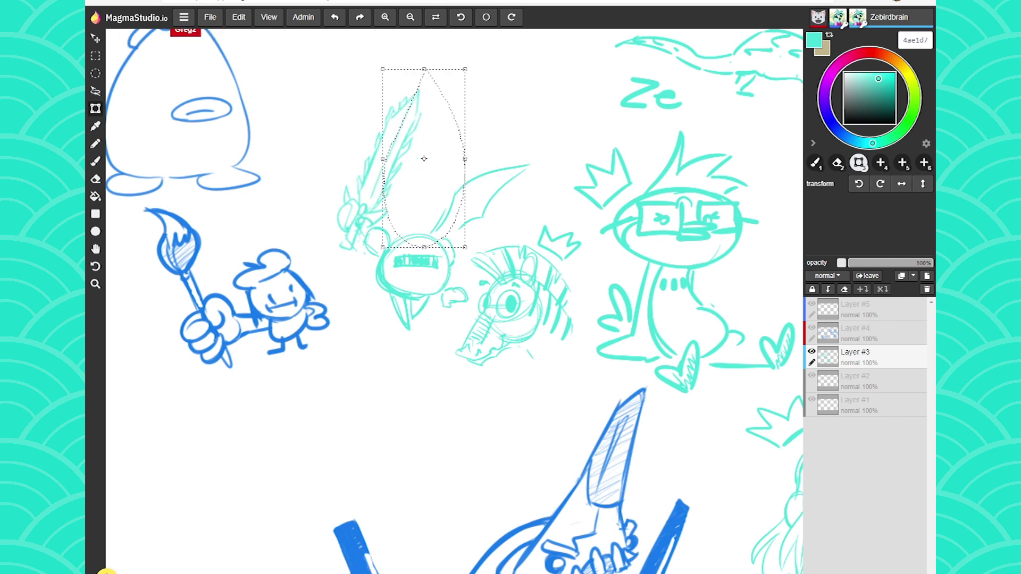
key(l)
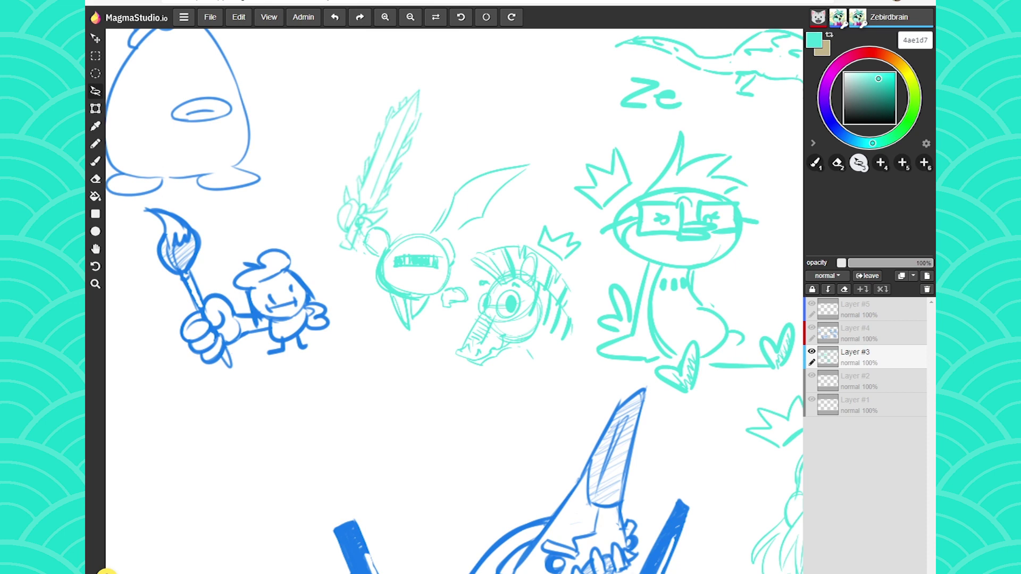
Step: Redraw the missing wing as a narrow upright bat wing between the sword and the remaining wing
drag(454, 301, 518, 390)
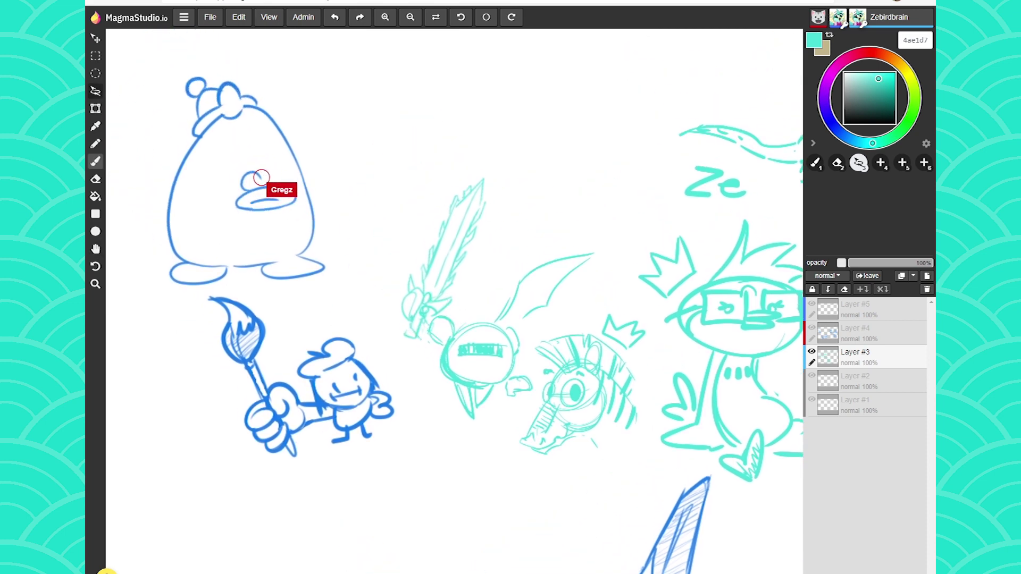
key(b)
mouse_move(491, 298)
mouse_down()
mouse_move(503, 203)
mouse_move(476, 318)
mouse_up()
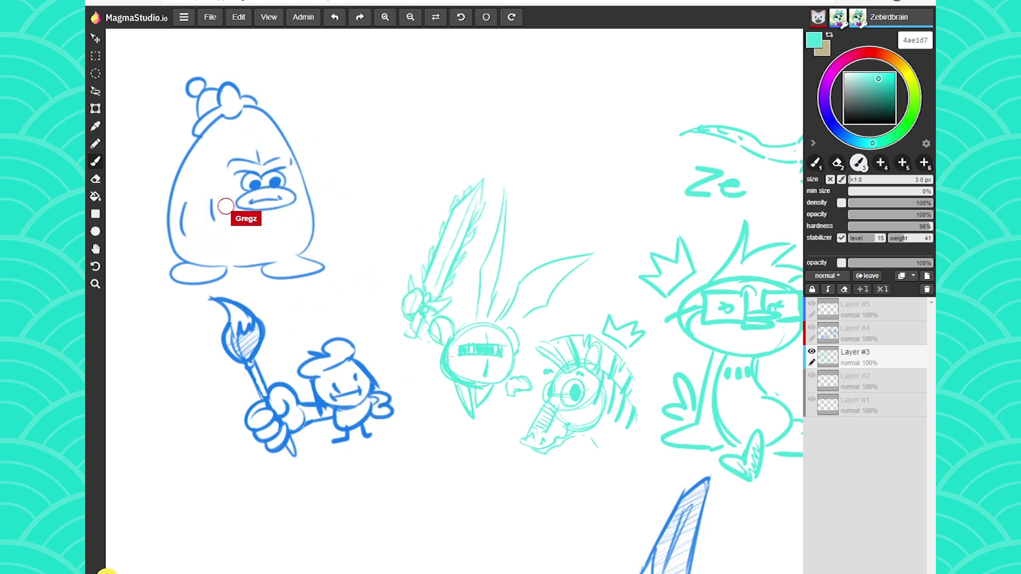
Step: Hand-letter the underlined heading "FAN ART" in teal in the empty space above the sword
drag(411, 85, 412, 112)
mouse_move(411, 85)
mouse_down()
mouse_move(430, 83)
mouse_move(426, 95)
mouse_move(448, 100)
mouse_move(446, 91)
mouse_up()
mouse_move(452, 101)
mouse_down()
mouse_move(453, 80)
mouse_move(488, 96)
mouse_move(486, 86)
mouse_up()
drag(491, 72, 493, 95)
drag(491, 71, 505, 92)
drag(513, 68, 515, 90)
mouse_move(505, 69)
mouse_down()
mouse_move(524, 65)
mouse_move(460, 107)
mouse_move(414, 116)
mouse_up()
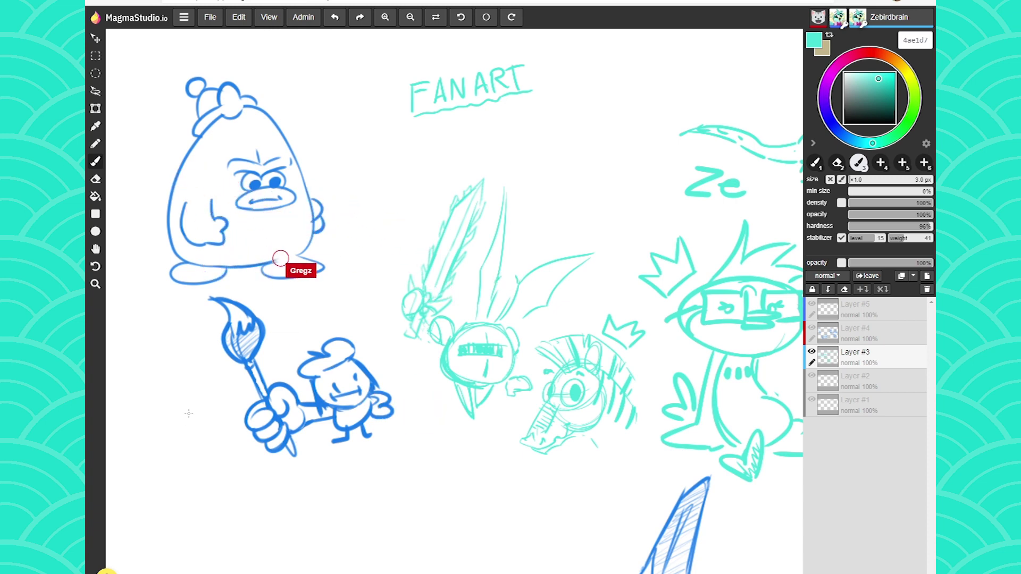
Step: Colour the blue paintbrush's tip teal and hatch a teal diamond backdrop behind the small character holding it
drag(247, 318, 239, 323)
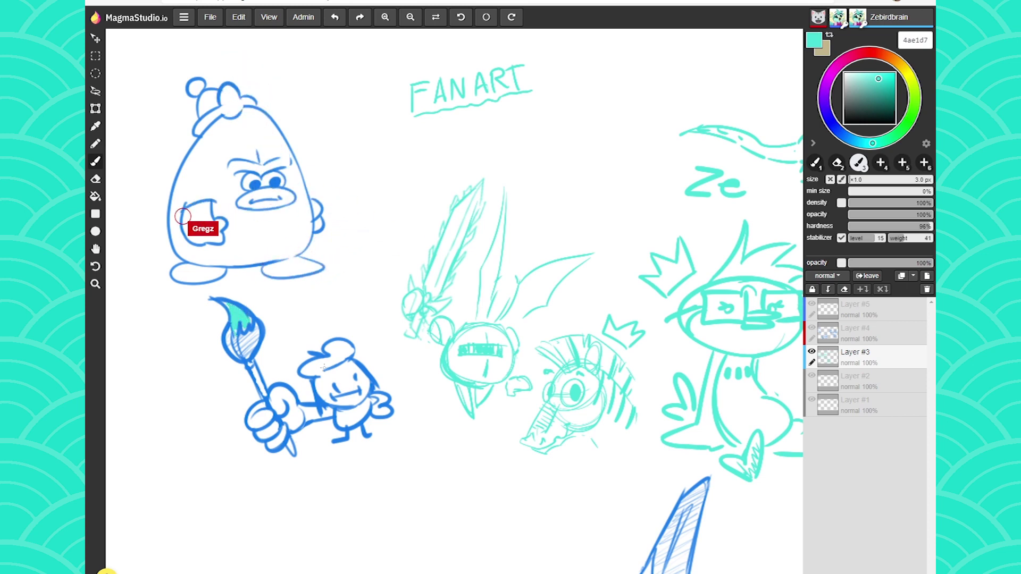
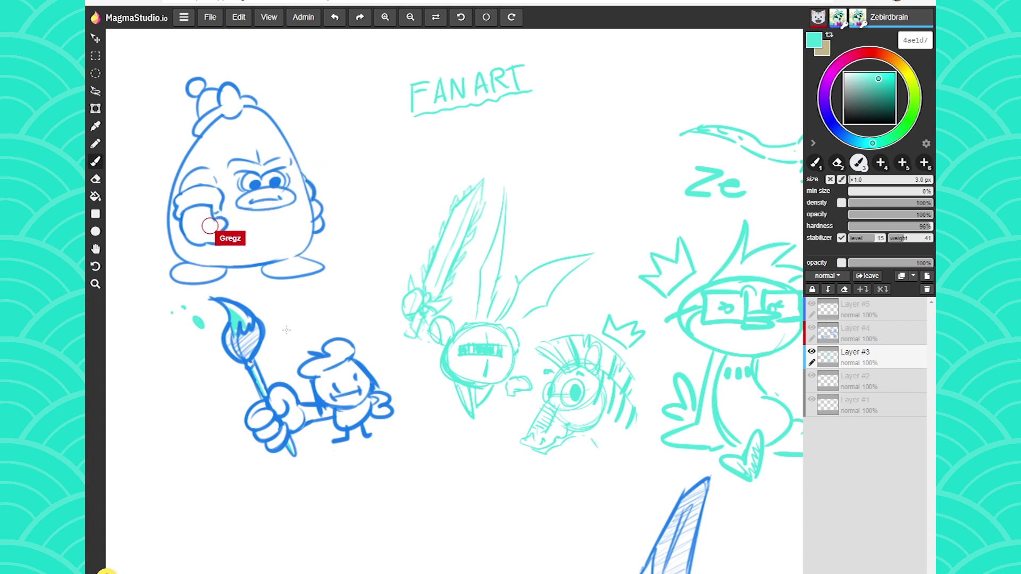
mouse_move(288, 325)
mouse_down()
mouse_move(277, 376)
mouse_move(308, 396)
mouse_move(298, 386)
mouse_up()
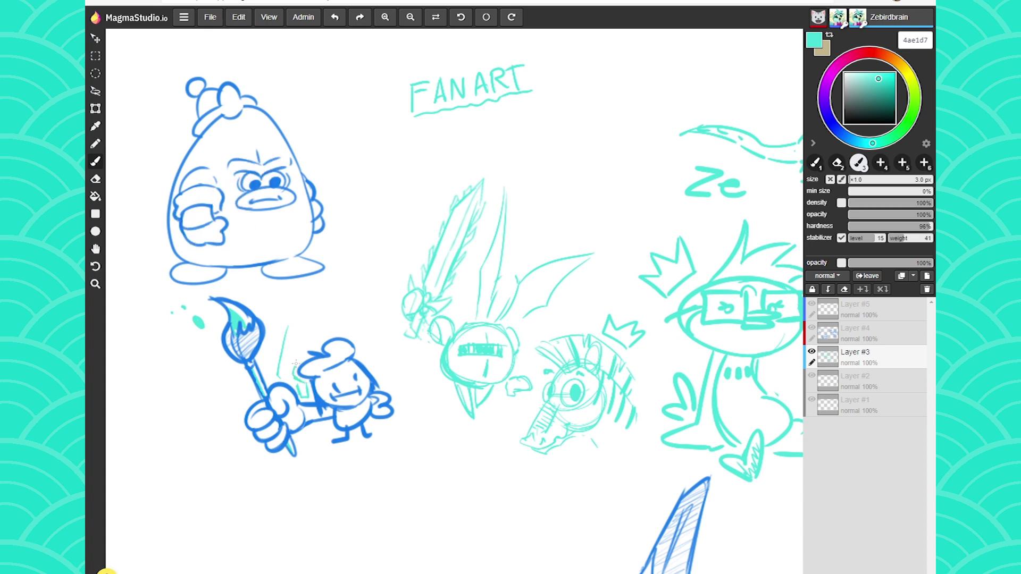
mouse_move(303, 386)
mouse_down()
mouse_move(304, 397)
mouse_move(292, 368)
mouse_move(282, 378)
mouse_up()
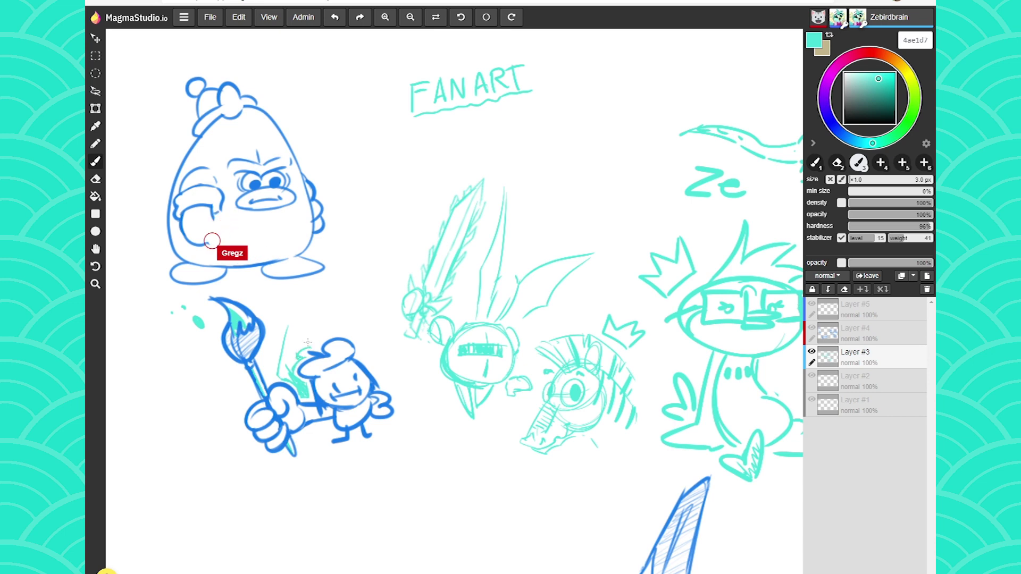
drag(299, 340, 280, 367)
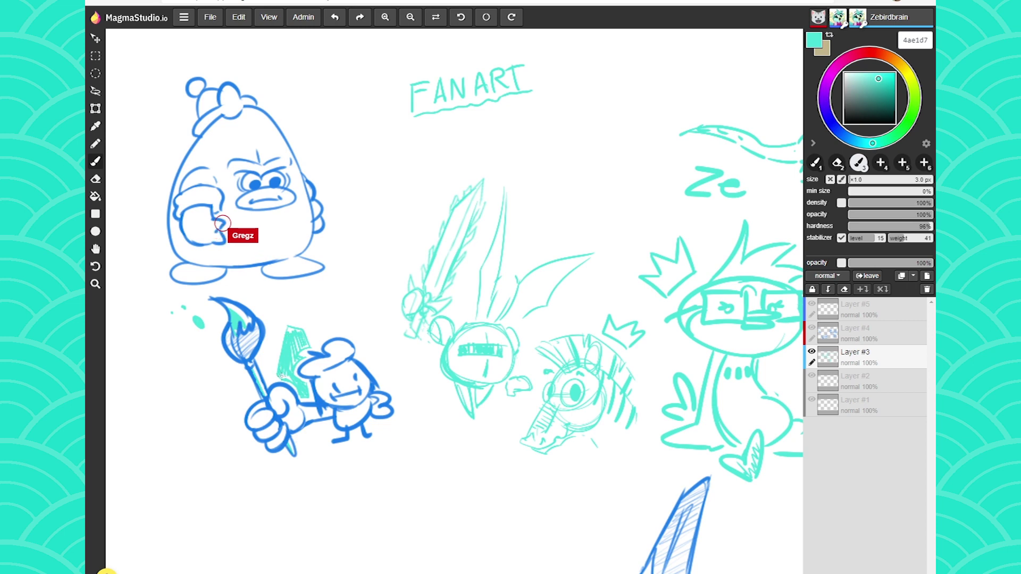
mouse_move(301, 329)
mouse_down()
mouse_move(320, 335)
mouse_move(313, 350)
mouse_up()
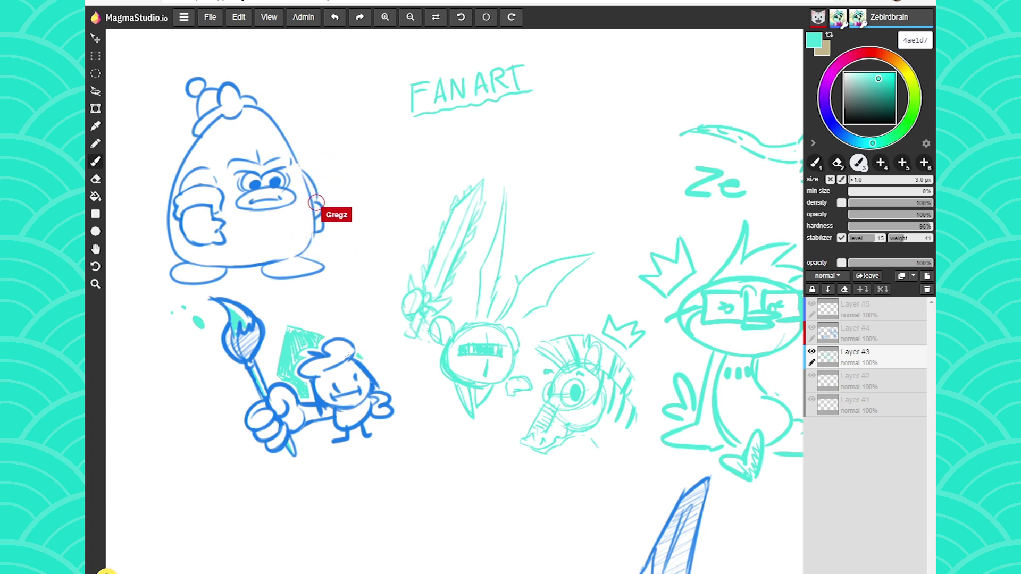
drag(306, 435, 331, 433)
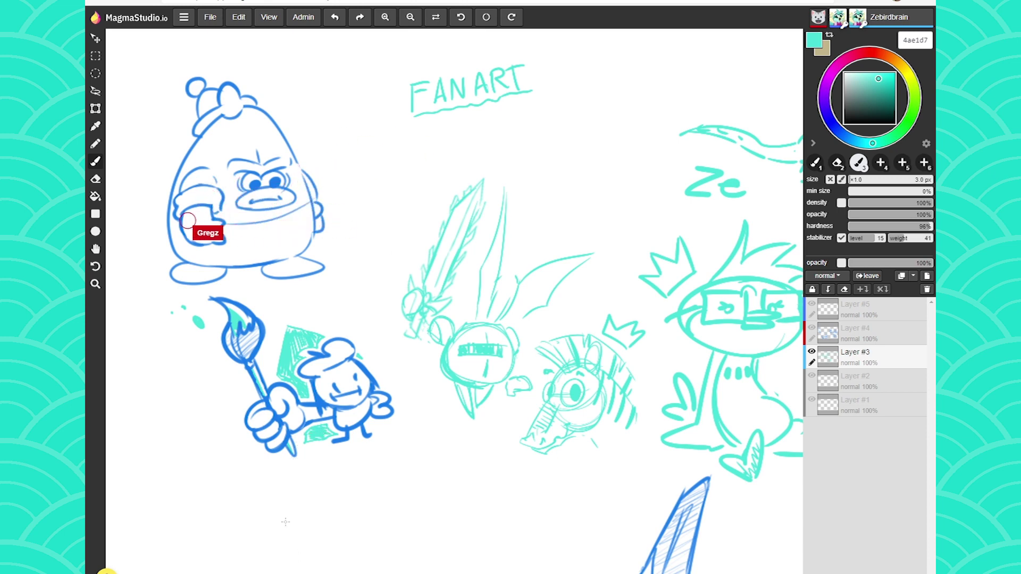
drag(366, 361, 385, 385)
drag(374, 423, 367, 423)
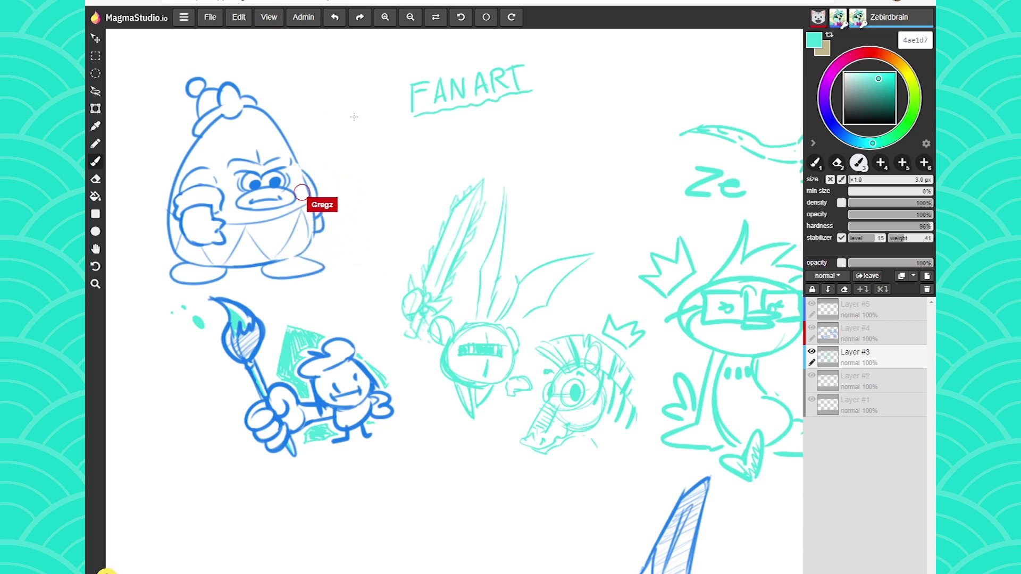
Step: Sketch a round, one-eyed creature with stubby pointed limbs beside the grumpy egg-shaped character's hat
mouse_move(332, 83)
mouse_down()
mouse_move(356, 100)
mouse_move(338, 105)
mouse_move(336, 87)
mouse_move(301, 53)
mouse_move(300, 67)
mouse_move(344, 61)
mouse_move(378, 90)
mouse_up()
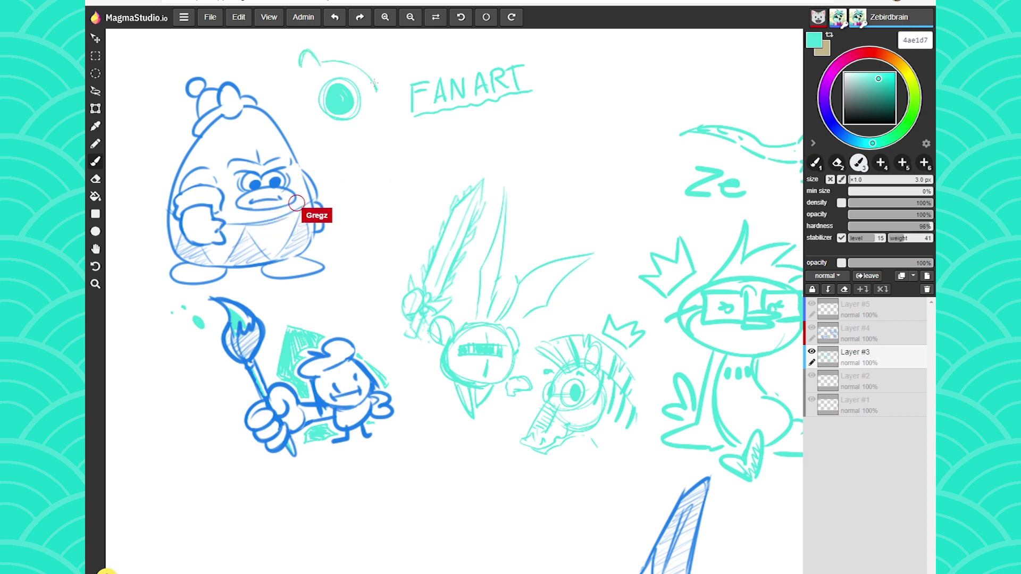
mouse_move(377, 96)
mouse_down()
mouse_move(389, 107)
mouse_move(375, 122)
mouse_move(333, 153)
mouse_move(325, 142)
mouse_up()
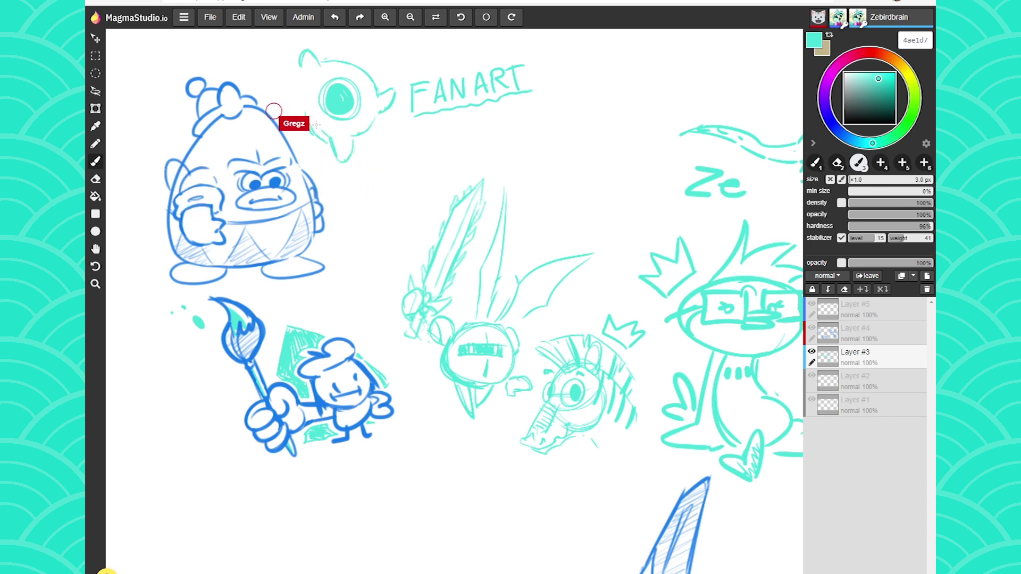
mouse_move(321, 125)
mouse_down()
mouse_move(306, 83)
mouse_move(321, 59)
mouse_move(312, 123)
mouse_move(318, 60)
mouse_up()
key(ctrl+z)
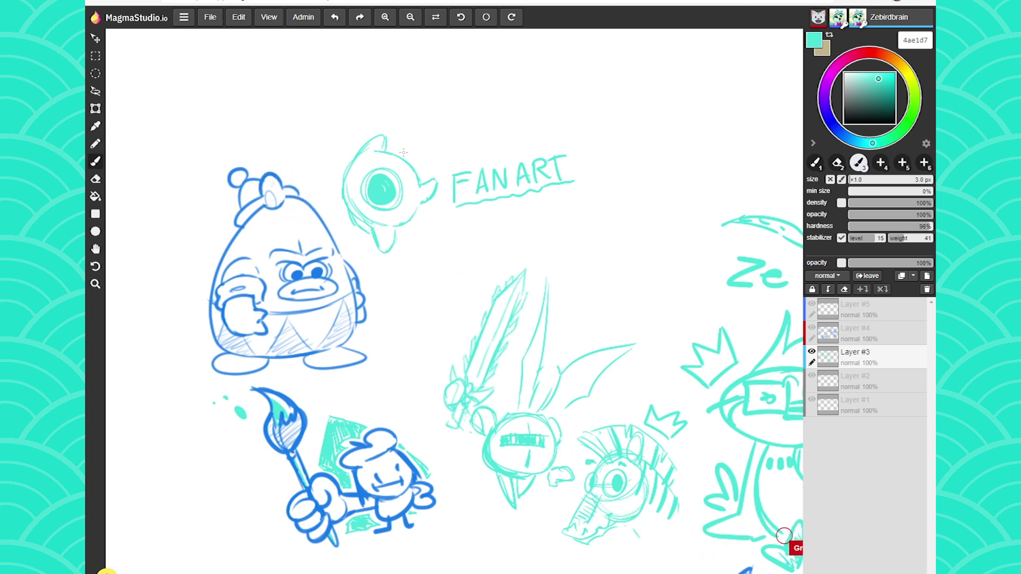
Step: Sketch a large ribbed, scalloped parasol with a curved handle above the one-eyed creature
drag(436, 172, 426, 138)
mouse_move(470, 105)
mouse_down()
mouse_move(462, 91)
mouse_move(402, 82)
mouse_move(373, 97)
mouse_up()
drag(365, 98, 355, 120)
drag(468, 100, 473, 128)
drag(472, 128, 459, 169)
drag(378, 75, 351, 139)
mouse_move(452, 84)
mouse_down()
mouse_move(376, 79)
mouse_move(359, 101)
mouse_up()
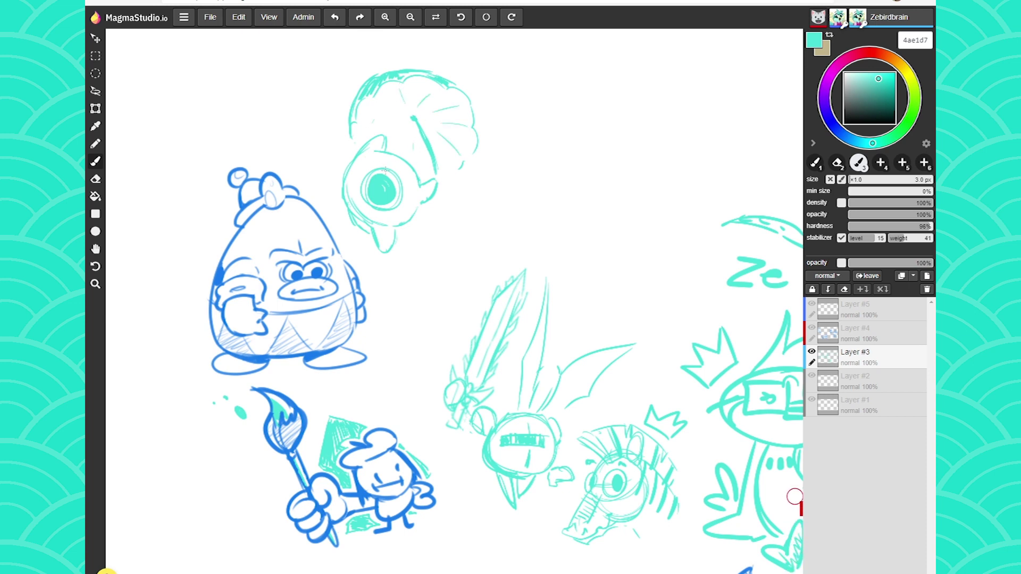
Step: Select the one-eyed creature's eye, nudge it slightly toward the upper left of its face, and clear the selection
click(95, 91)
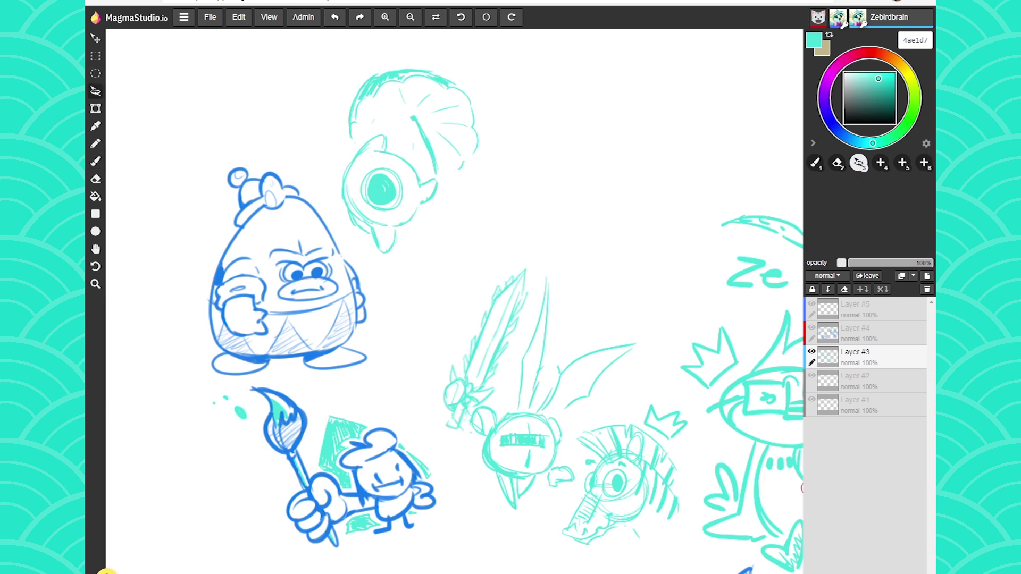
mouse_move(388, 215)
mouse_down()
mouse_move(365, 211)
mouse_move(367, 163)
mouse_up()
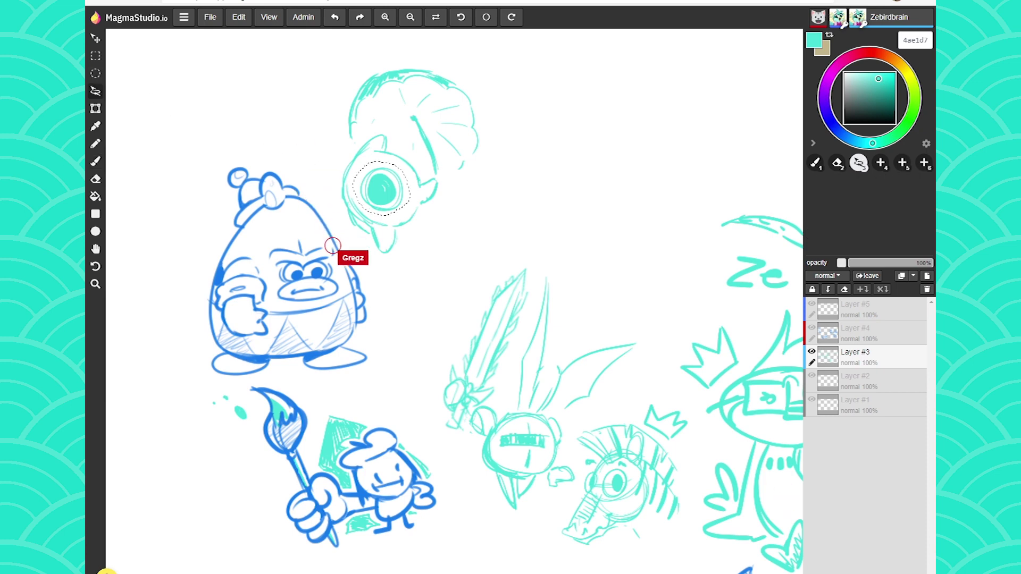
click(95, 108)
drag(352, 161, 343, 152)
drag(376, 184, 379, 186)
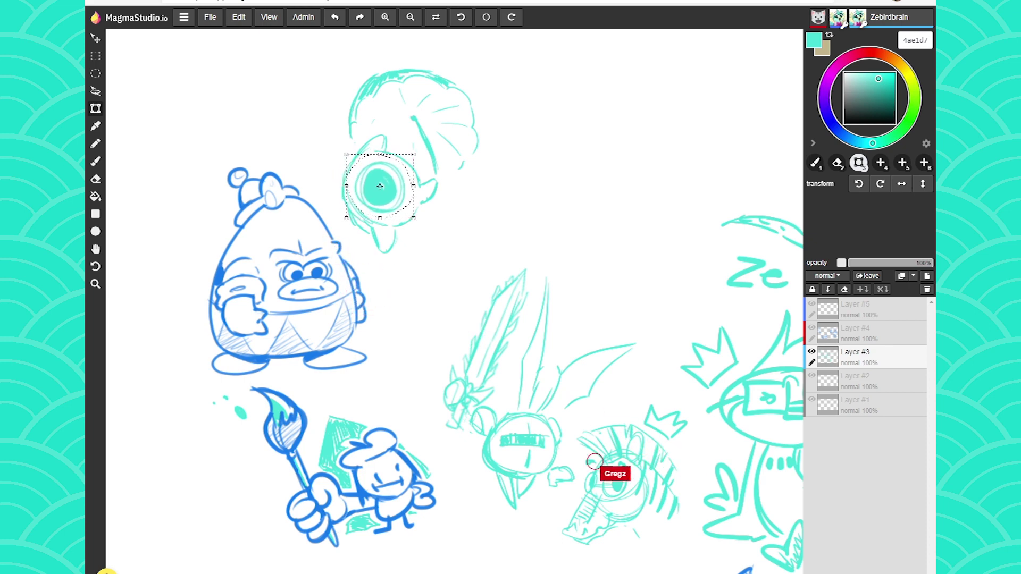
key(Return)
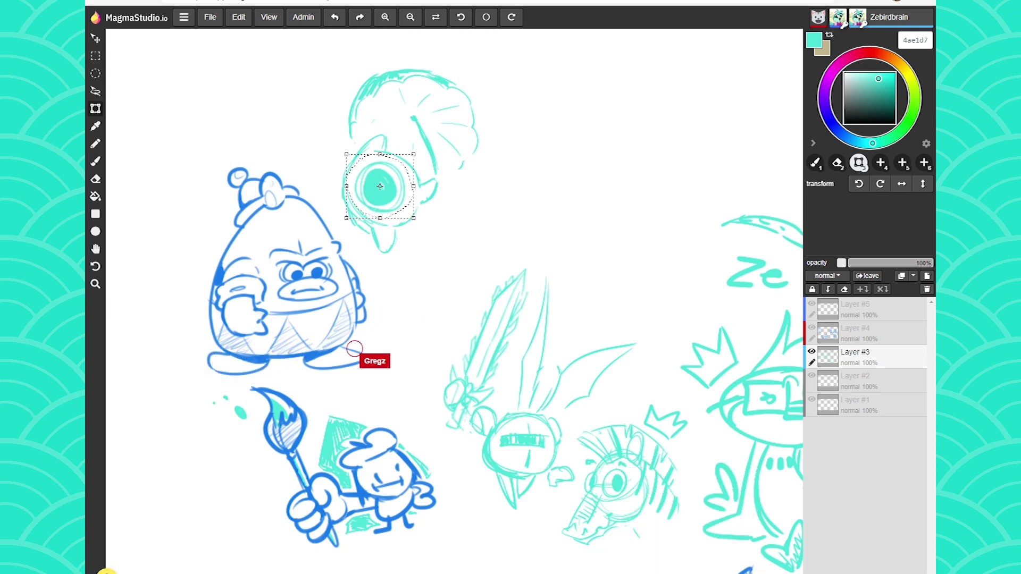
click(95, 91)
key(ctrl+d)
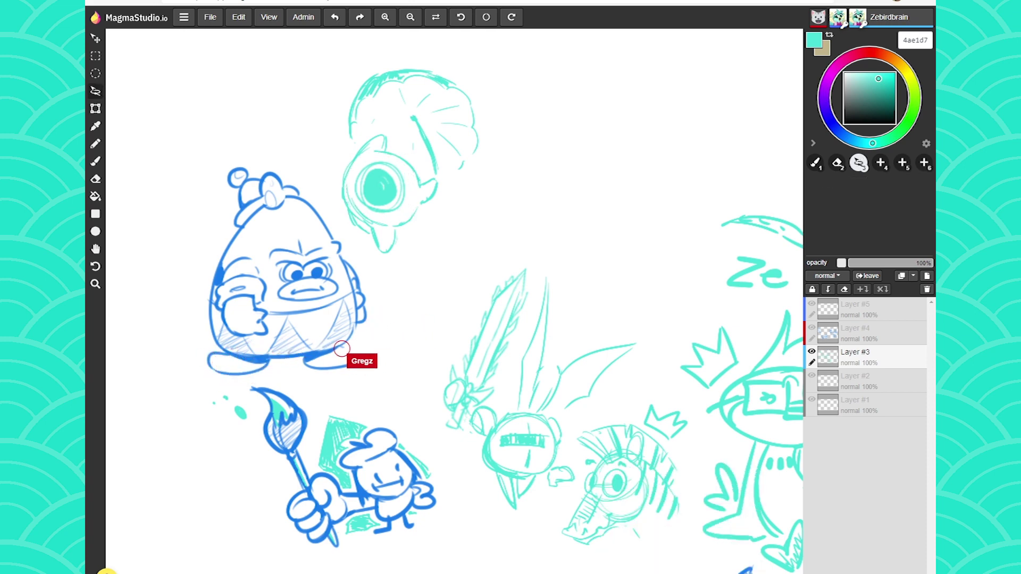
drag(338, 133, 349, 110)
key(ctrl+d)
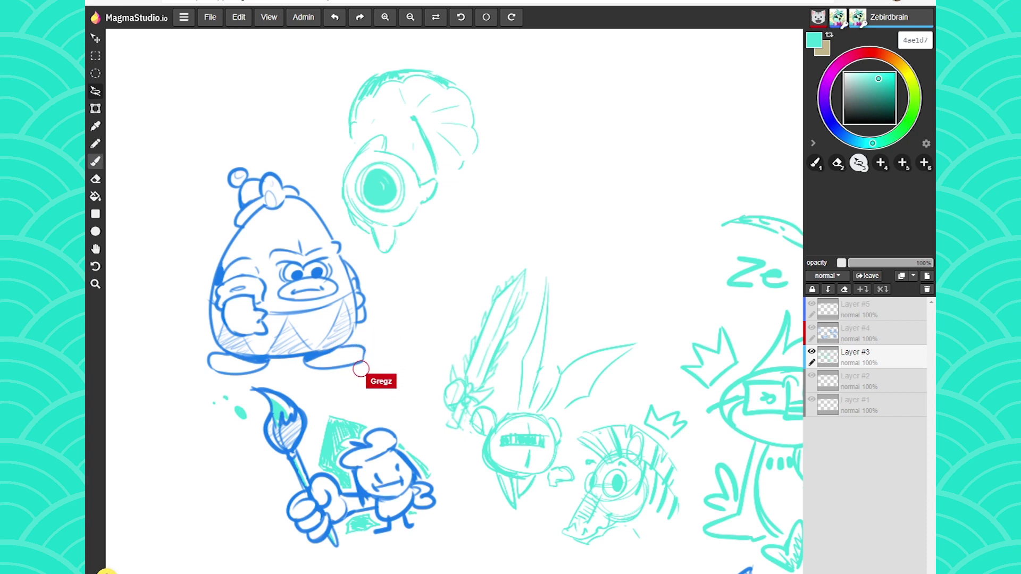
Step: Erase the large parasol above the one-eyed creature and rub a highlight into its pupil
click(95, 196)
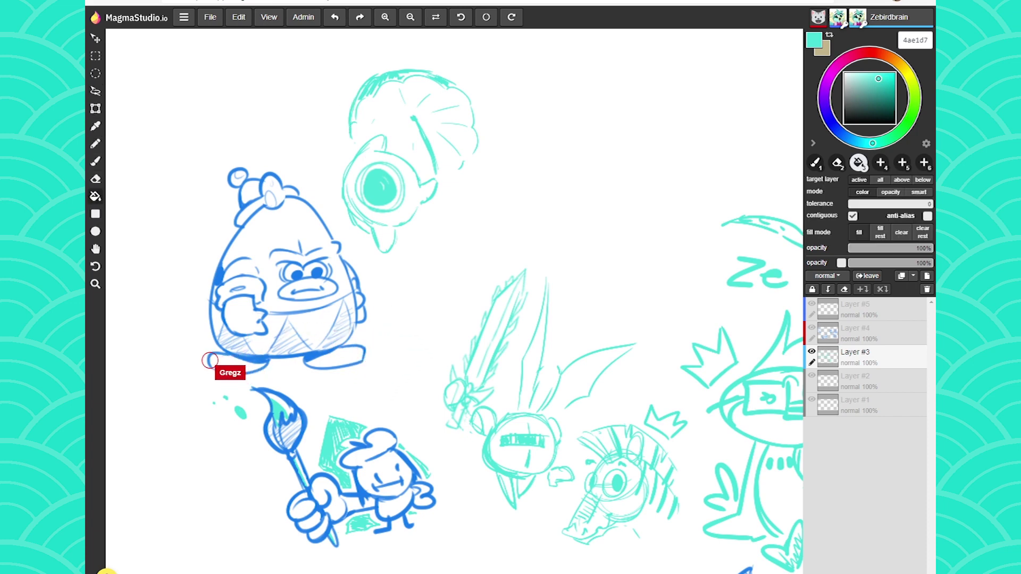
key(e)
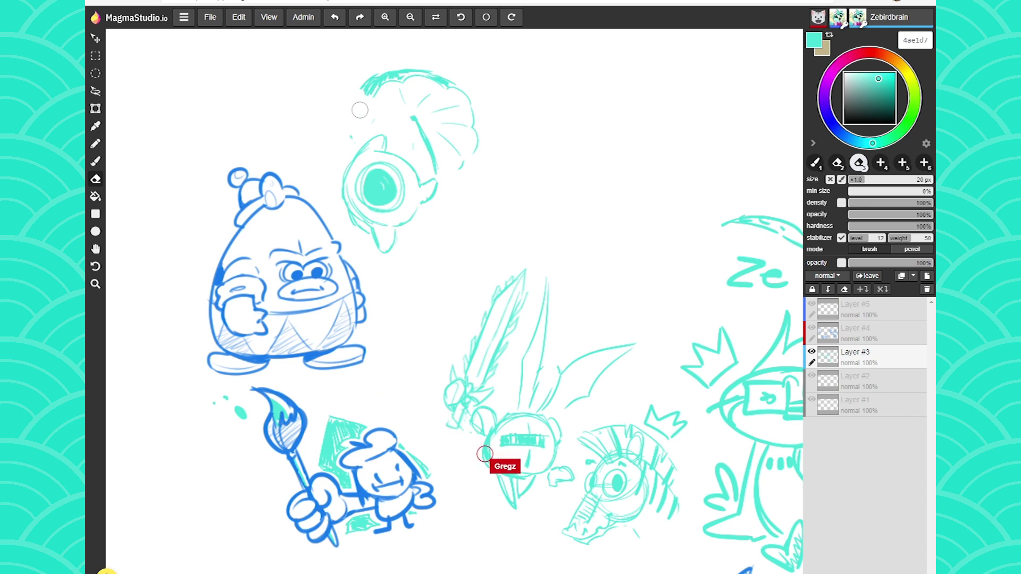
mouse_move(361, 63)
mouse_down()
mouse_move(443, 77)
mouse_move(493, 142)
mouse_move(480, 178)
mouse_move(409, 122)
mouse_move(426, 153)
mouse_move(399, 118)
mouse_move(386, 159)
mouse_move(390, 187)
mouse_up()
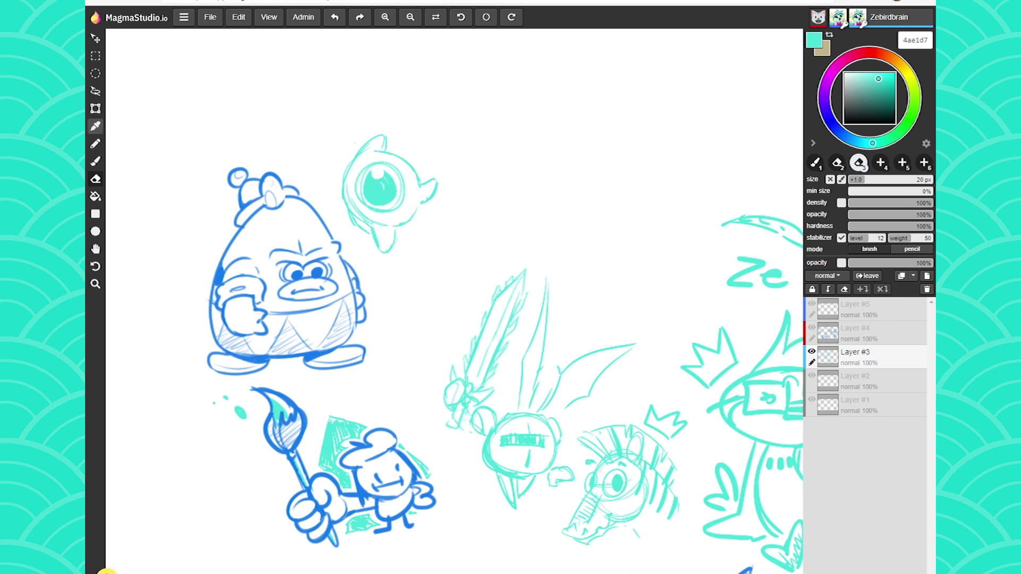
Step: Draw a small tilted umbrella with a hooked handle and a heart beside the one-eyed creature
key(b)
mouse_move(432, 146)
mouse_down()
mouse_move(425, 156)
mouse_move(419, 139)
mouse_up()
mouse_move(447, 171)
mouse_down()
mouse_move(456, 139)
mouse_move(447, 171)
mouse_move(456, 140)
mouse_move(495, 162)
mouse_move(390, 78)
mouse_move(405, 93)
mouse_move(439, 80)
mouse_move(495, 162)
mouse_up()
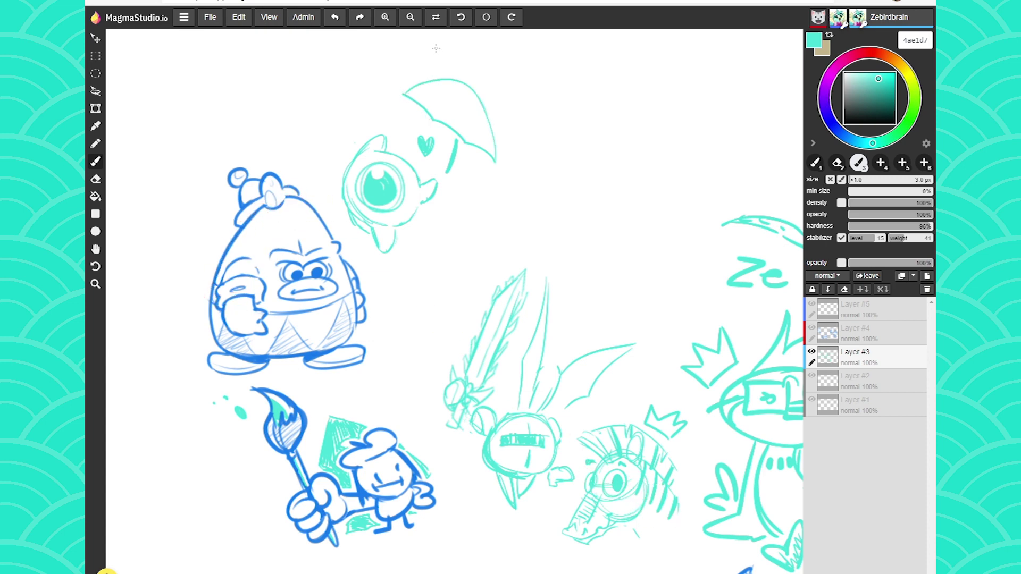
key(e)
mouse_move(449, 171)
mouse_down()
mouse_move(454, 139)
mouse_move(438, 173)
mouse_up()
key(b)
drag(444, 134, 448, 187)
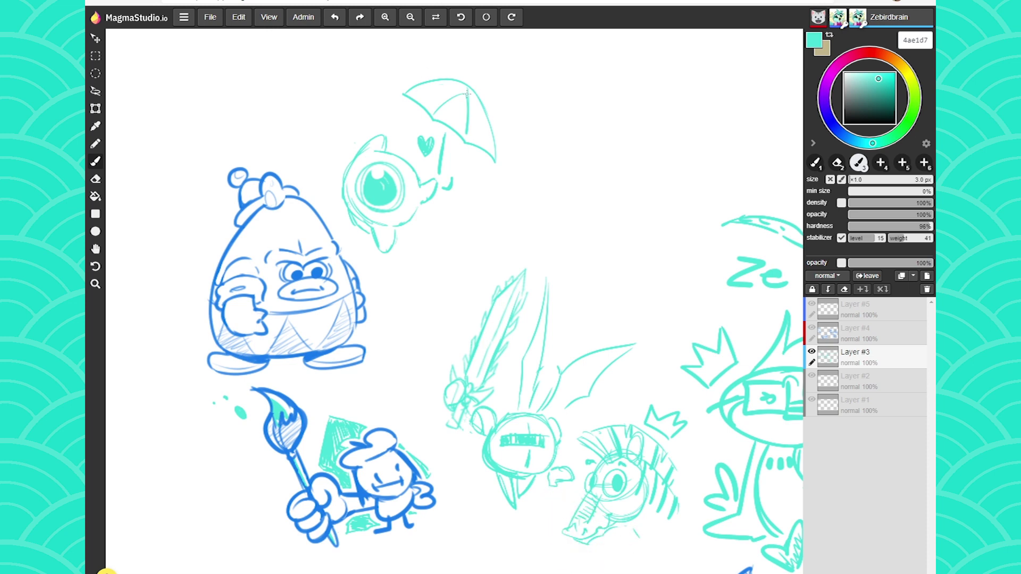
drag(470, 83, 474, 78)
Step: Draw a wide rectangular frame in the empty area between the umbrella and the long-tailed animal
key(space)
drag(256, 347, 274, 329)
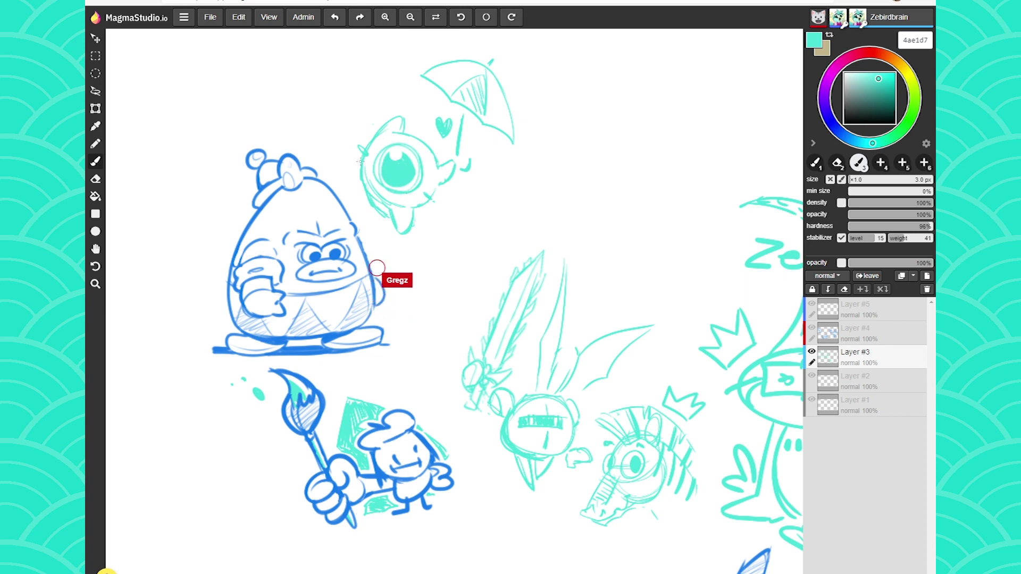
key(h)
drag(289, 320, 252, 345)
key(b)
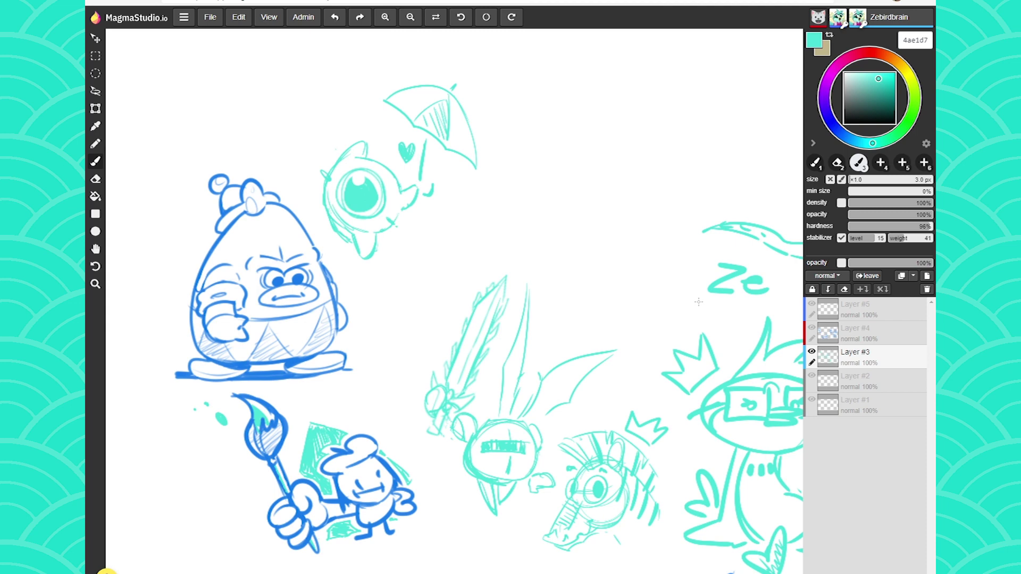
mouse_move(676, 128)
mouse_down()
mouse_move(664, 230)
mouse_move(515, 189)
mouse_up()
Step: Fill the rectangular frame with four stacked horizontal bars of varying lengths, like a schedule chart
drag(528, 421, 460, 431)
scroll(578, 423, down, 3)
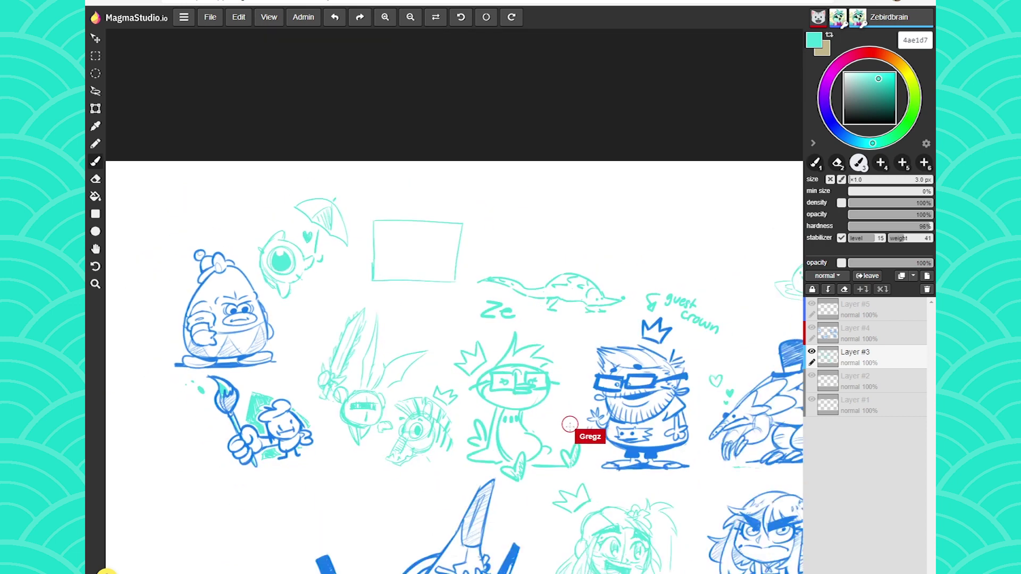
scroll(514, 438, up, 1)
drag(529, 429, 495, 408)
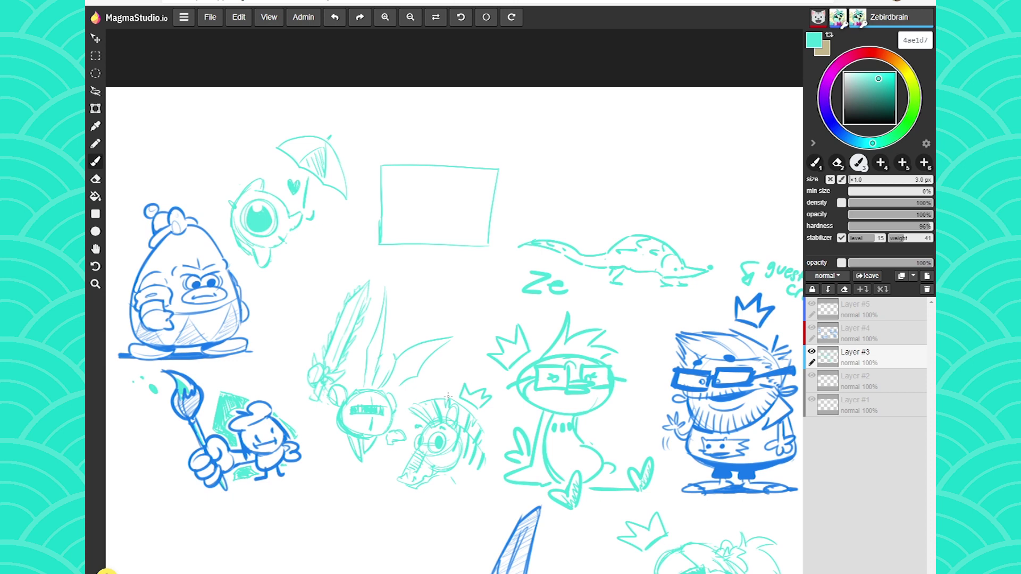
scroll(317, 324, down, 2)
key(space)
mouse_move(275, 351)
mouse_down()
mouse_move(312, 309)
mouse_move(385, 260)
mouse_move(381, 278)
mouse_up()
mouse_move(481, 130)
mouse_down()
mouse_move(532, 139)
mouse_move(483, 139)
mouse_move(483, 130)
mouse_move(515, 144)
mouse_move(482, 152)
mouse_up()
mouse_move(481, 144)
mouse_down()
mouse_move(543, 154)
mouse_move(485, 168)
mouse_up()
drag(486, 158, 485, 168)
mouse_move(483, 174)
mouse_down()
mouse_move(533, 174)
mouse_move(483, 181)
mouse_up()
drag(483, 175, 483, 182)
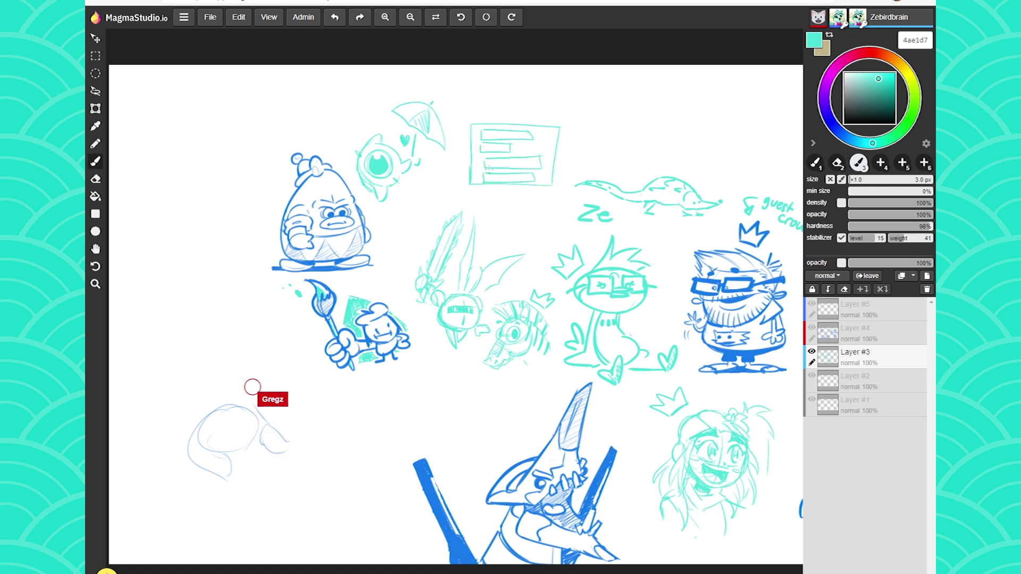
Step: Label the chart's four rows by hand as "Anim", "BG", "Paint" and "Story?"
drag(455, 129, 462, 135)
drag(461, 131, 454, 150)
drag(461, 144, 449, 163)
drag(455, 158, 457, 160)
drag(458, 161, 458, 164)
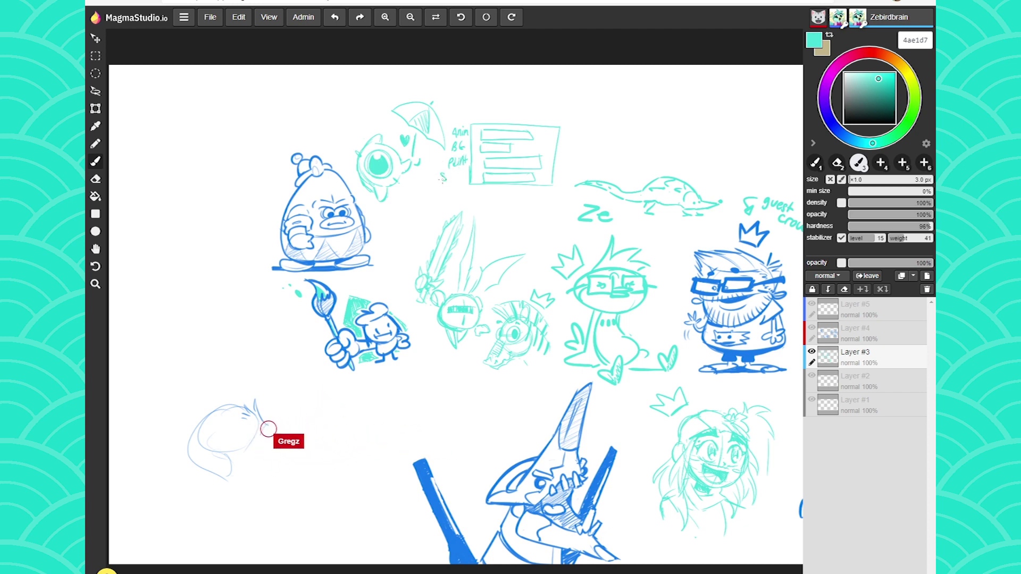
drag(454, 180, 464, 176)
click(465, 180)
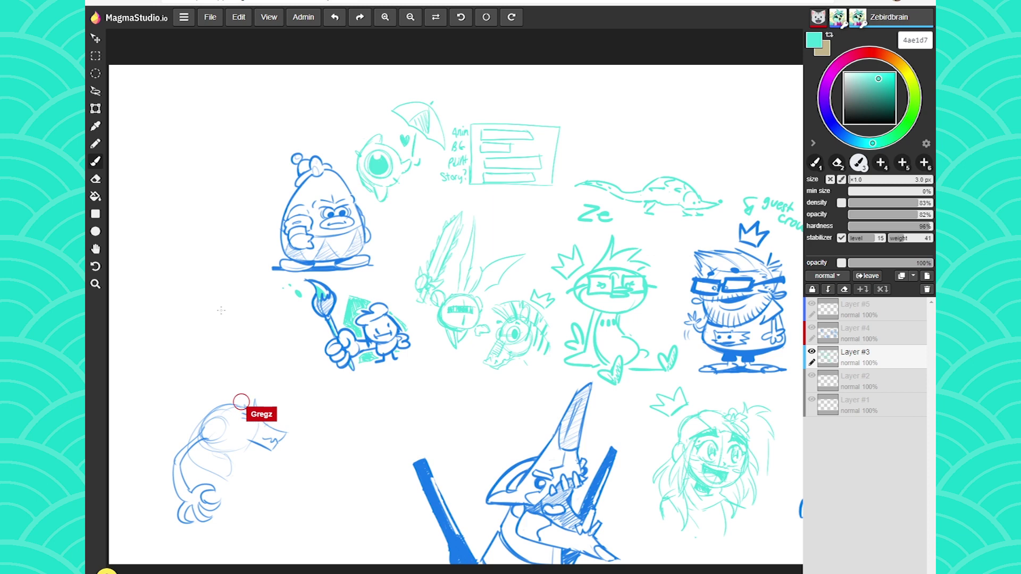
Step: Sketch a big-beaked, round-eyed bird perched on a branch above the collaborator's horned dragon
drag(229, 283, 219, 277)
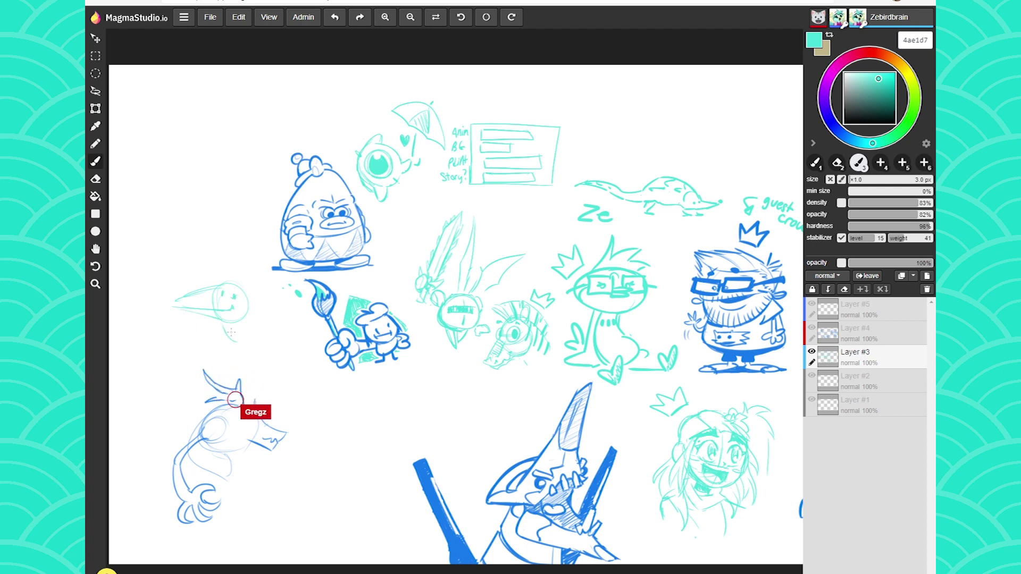
drag(258, 335, 242, 340)
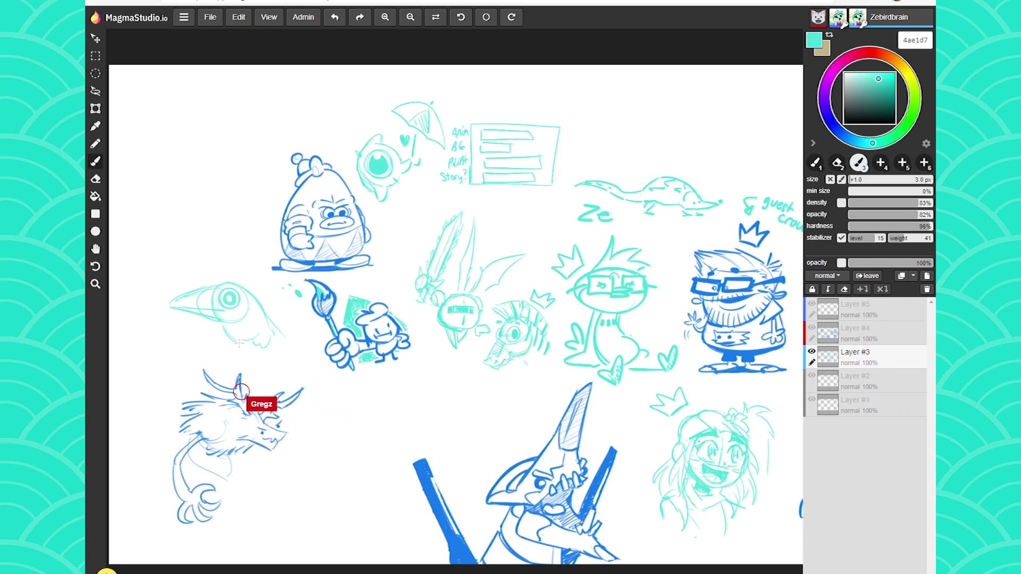
drag(182, 336, 224, 338)
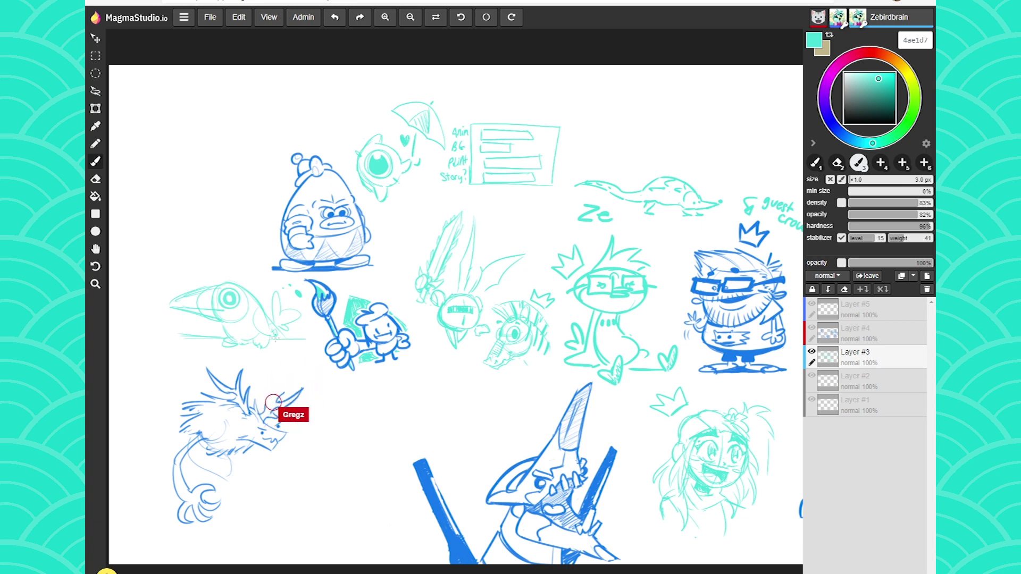
drag(305, 345, 268, 346)
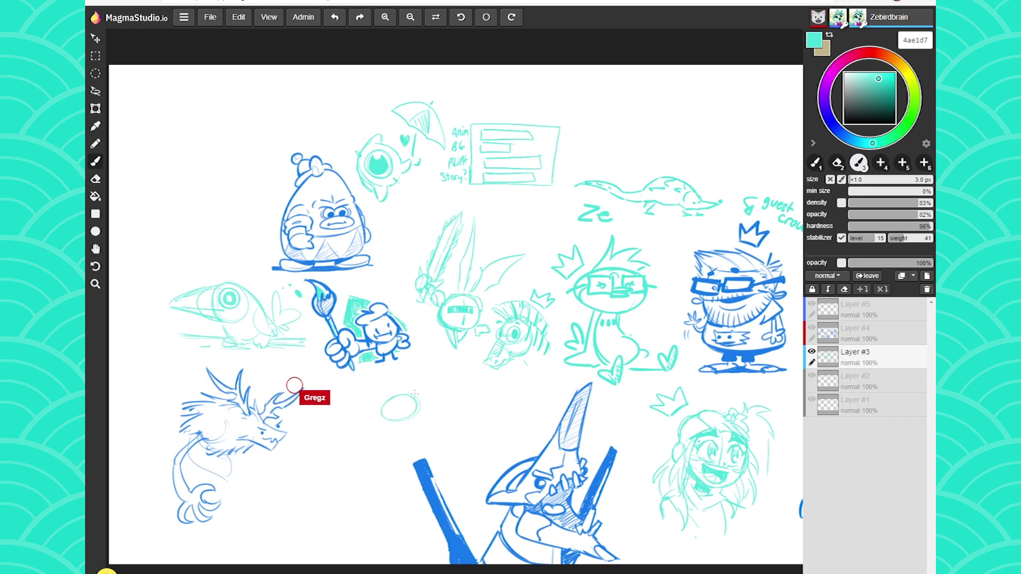
Step: Sketch a long-tailed, big-eared rat in the empty space between the horned dragon and the pointed-helmet warrior
drag(407, 398, 423, 379)
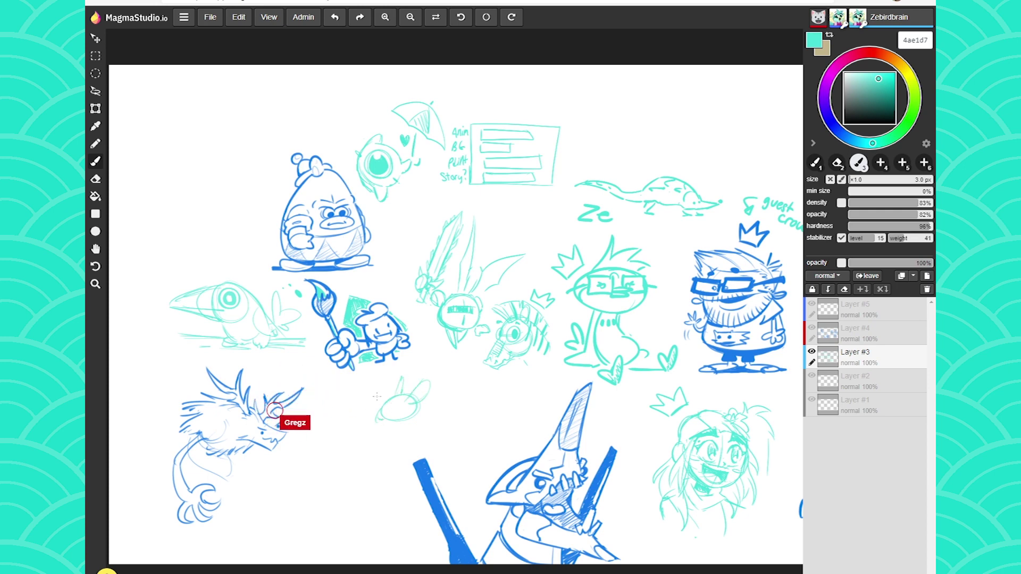
mouse_move(421, 406)
mouse_down()
mouse_move(468, 416)
mouse_move(456, 430)
mouse_move(477, 414)
mouse_move(519, 418)
mouse_move(531, 433)
mouse_move(529, 443)
mouse_move(511, 415)
mouse_move(484, 431)
mouse_move(470, 420)
mouse_move(478, 423)
mouse_move(453, 431)
mouse_move(437, 422)
mouse_move(446, 460)
mouse_up()
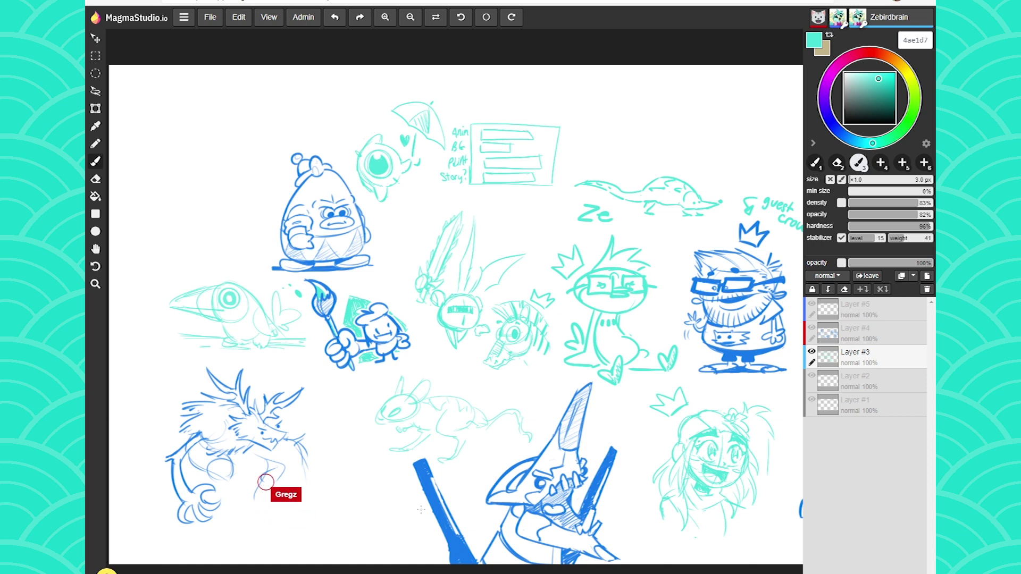
Step: Draw a small spiky creature with two oval eyes beneath the rat, beside the warrior's thick blue bar
drag(403, 481, 429, 543)
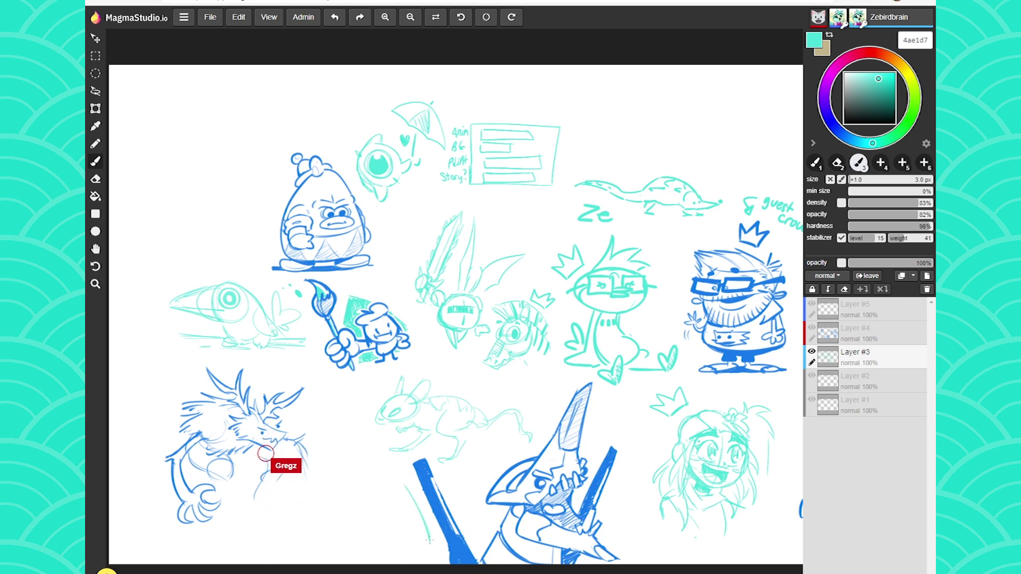
drag(404, 508, 382, 492)
mouse_move(381, 491)
mouse_down()
mouse_move(392, 518)
mouse_move(366, 512)
mouse_move(380, 531)
mouse_move(371, 553)
mouse_move(420, 551)
mouse_up()
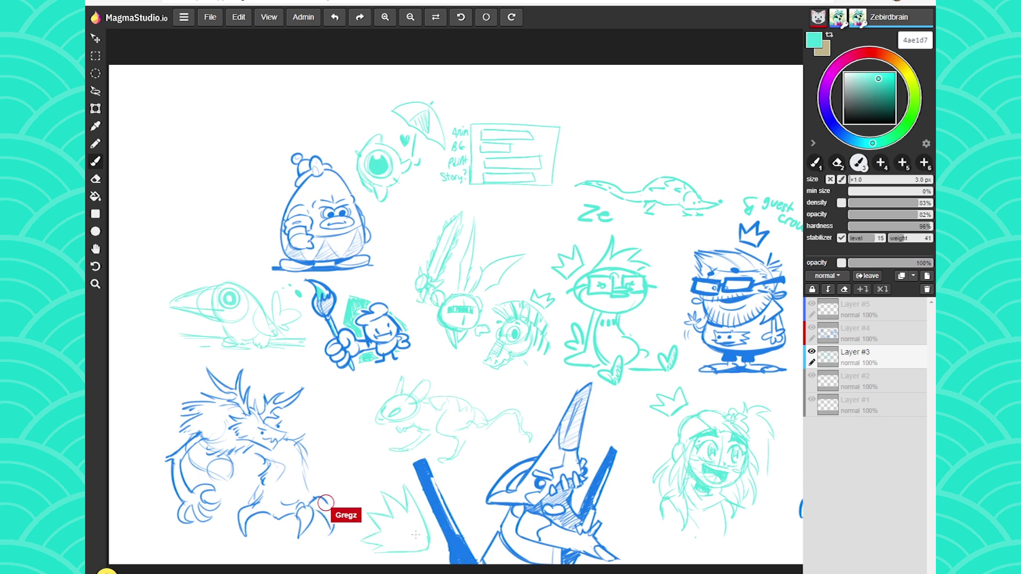
mouse_move(410, 530)
mouse_down()
mouse_move(411, 542)
mouse_move(419, 528)
mouse_up()
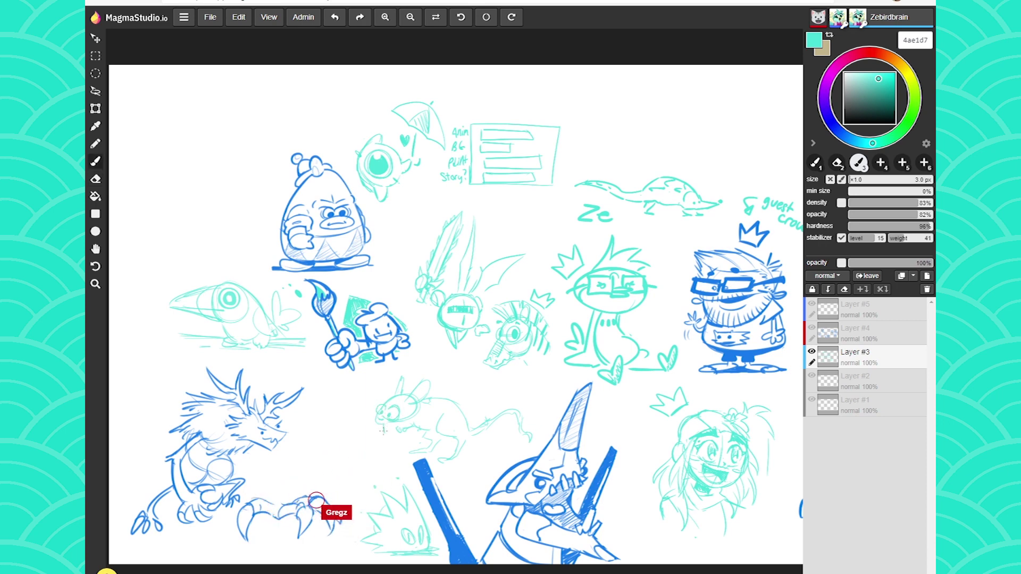
Step: Add a small feathery tuft above the big-beaked bird's head
key(space)
drag(454, 314, 558, 335)
key(b)
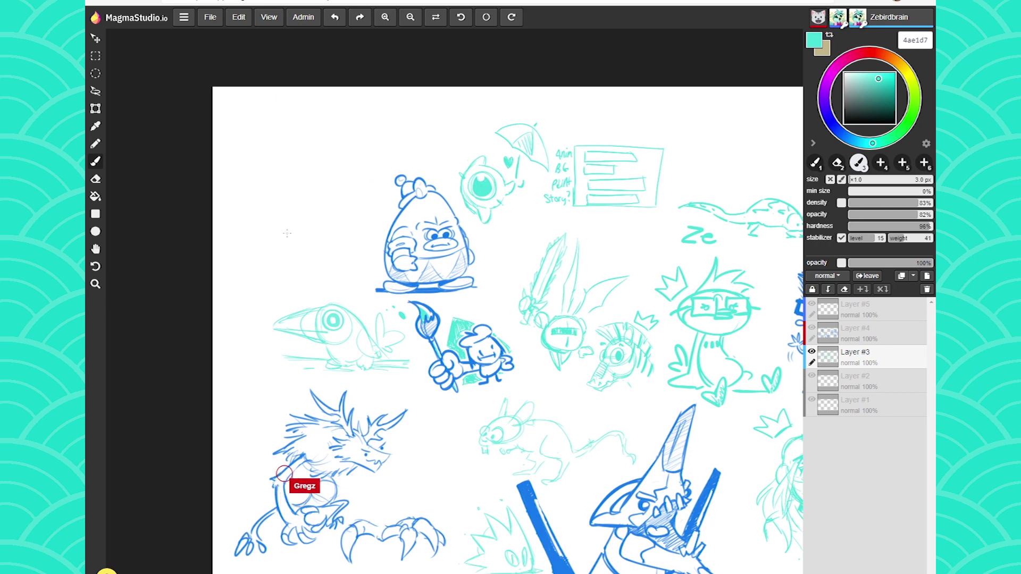
mouse_move(333, 294)
mouse_down()
mouse_move(327, 282)
mouse_move(338, 295)
mouse_up()
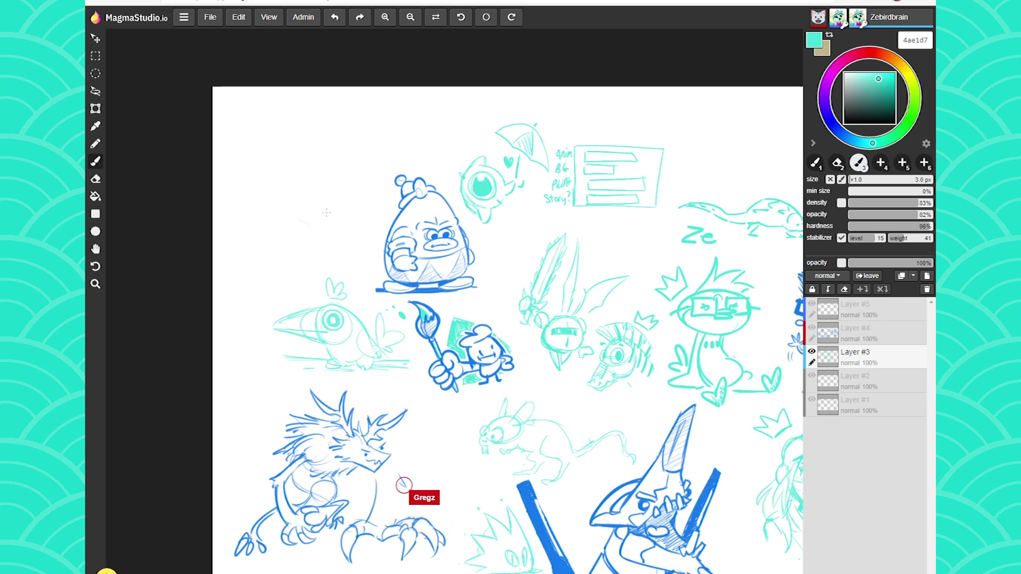
Step: Draw a sly-eyed fox head with pointed ears, a sharp chin and loose cheek fur above the big-beaked bird
mouse_move(264, 234)
mouse_down()
mouse_move(302, 218)
mouse_move(303, 259)
mouse_up()
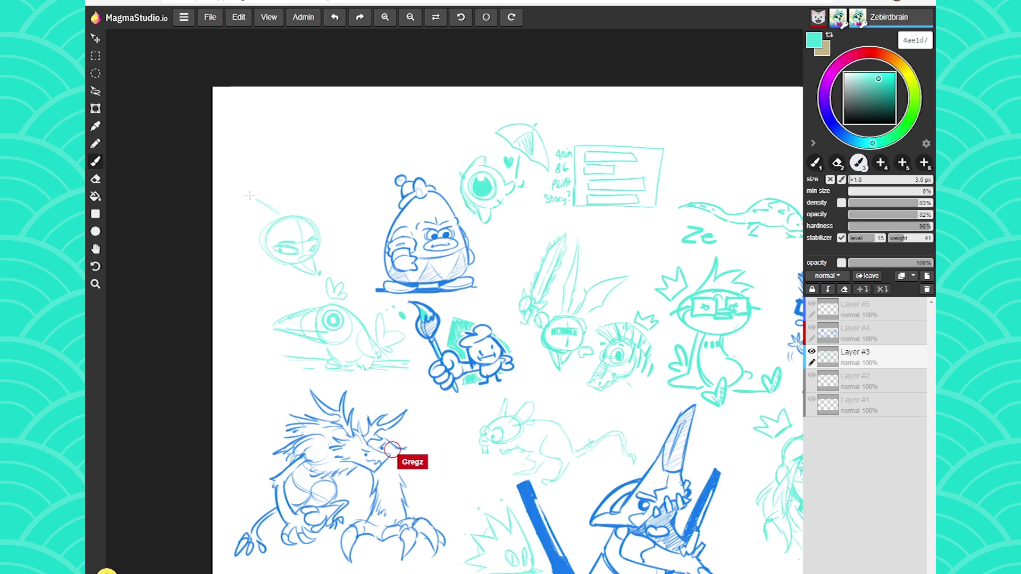
mouse_move(249, 197)
mouse_down()
mouse_move(274, 215)
mouse_move(314, 201)
mouse_move(317, 218)
mouse_up()
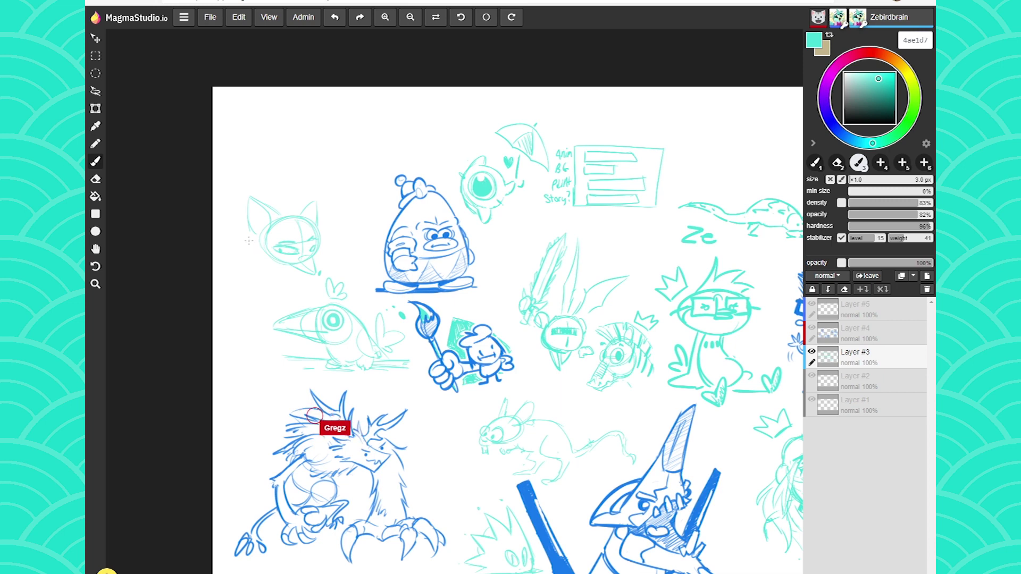
drag(245, 248, 251, 265)
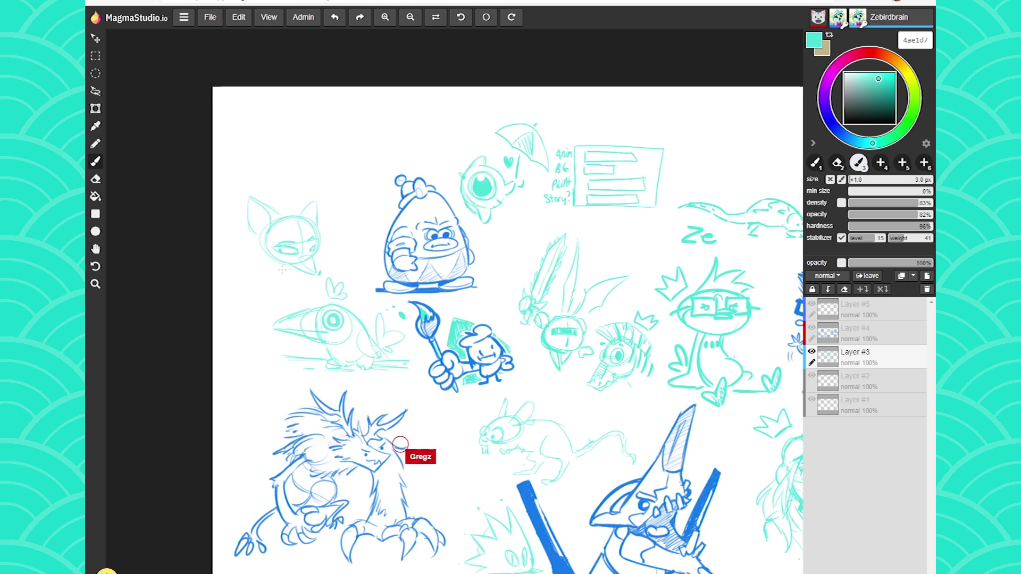
mouse_move(244, 233)
mouse_down()
mouse_move(250, 264)
mouse_move(292, 276)
mouse_up()
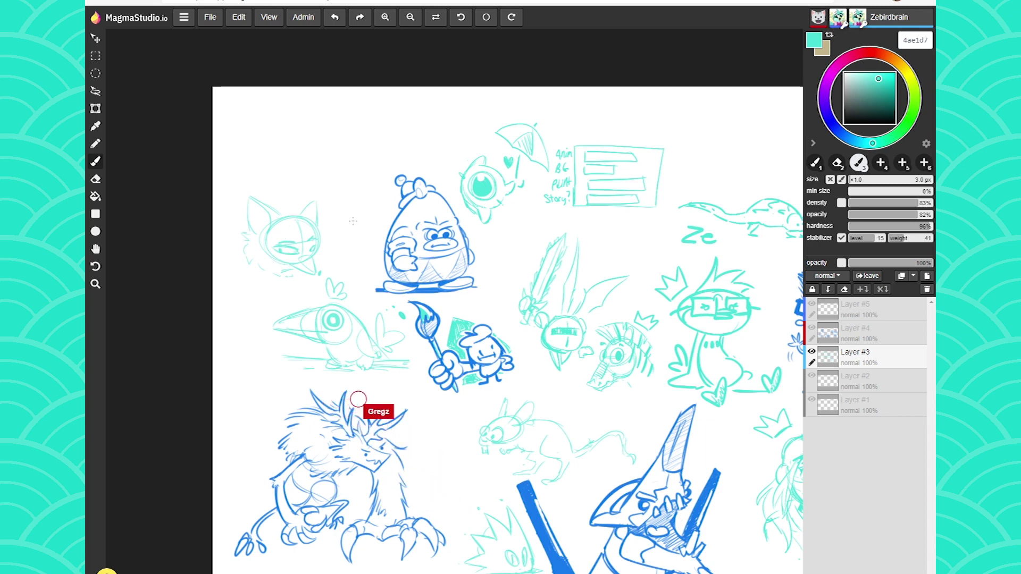
drag(456, 416, 474, 482)
drag(448, 418, 461, 485)
drag(442, 423, 460, 475)
drag(437, 425, 452, 472)
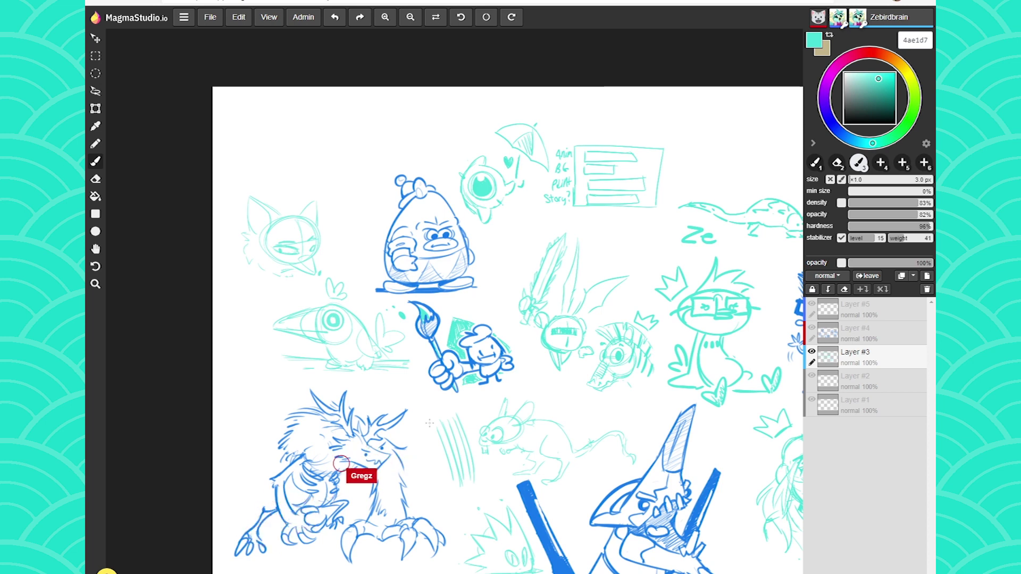
mouse_move(441, 433)
mouse_down()
mouse_move(445, 414)
mouse_move(456, 481)
mouse_up()
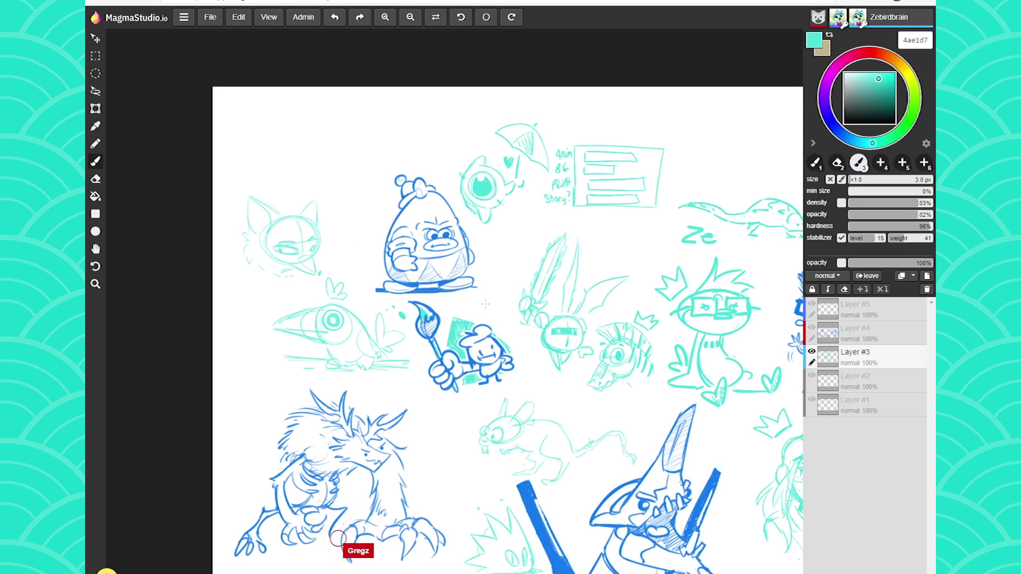
Step: Sketch a small whiskered face wearing a jagged crown between the horned dragon and the rat
mouse_move(452, 446)
mouse_down()
mouse_move(427, 424)
mouse_move(451, 425)
mouse_up()
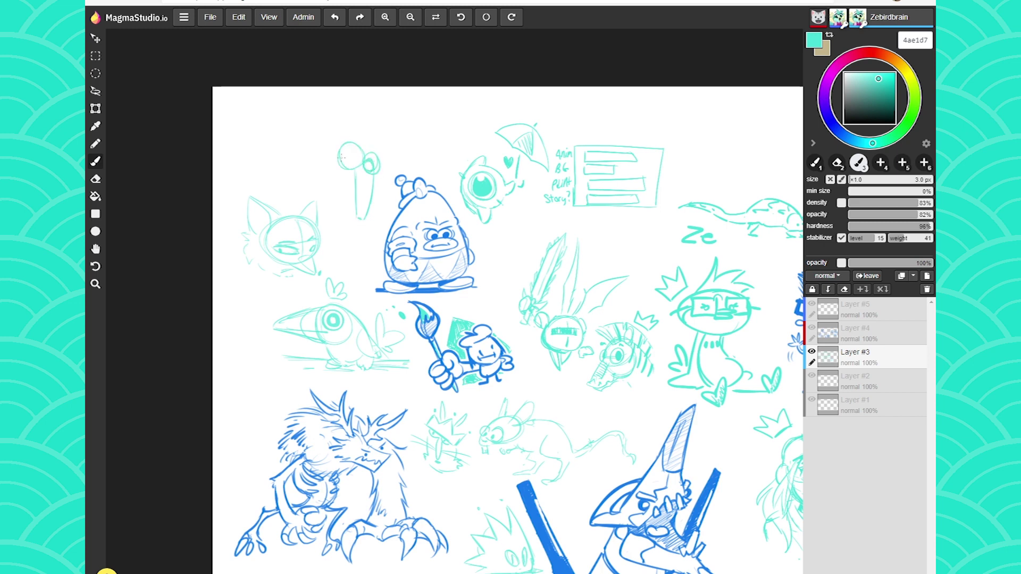
Step: Draw a long-snouted animal with half-lidded round eyes, pointed ears and sloping shoulders above the grumpy egg character
drag(353, 155, 351, 164)
drag(357, 218, 364, 222)
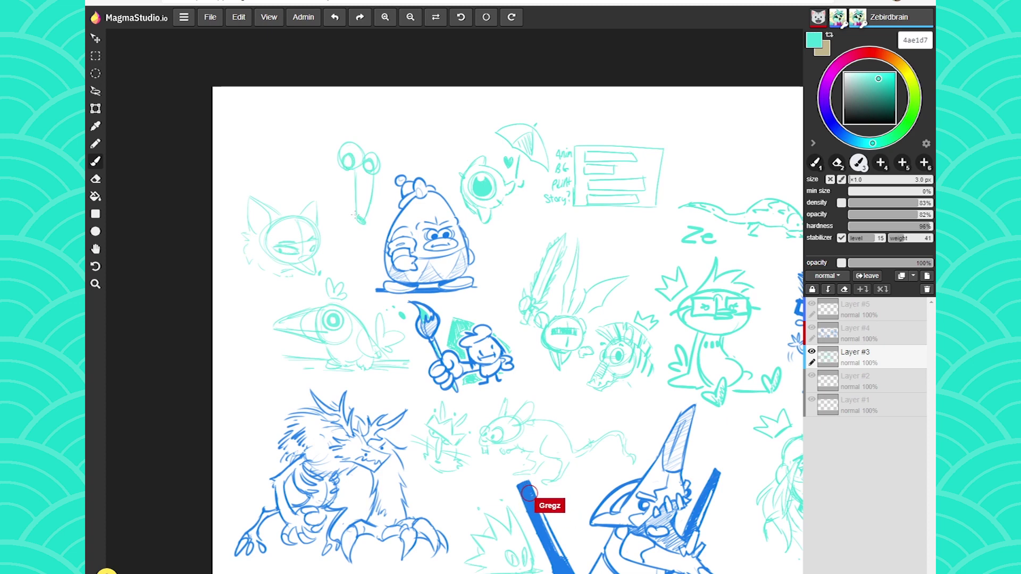
mouse_move(313, 188)
mouse_down()
mouse_move(350, 209)
mouse_move(395, 206)
mouse_up()
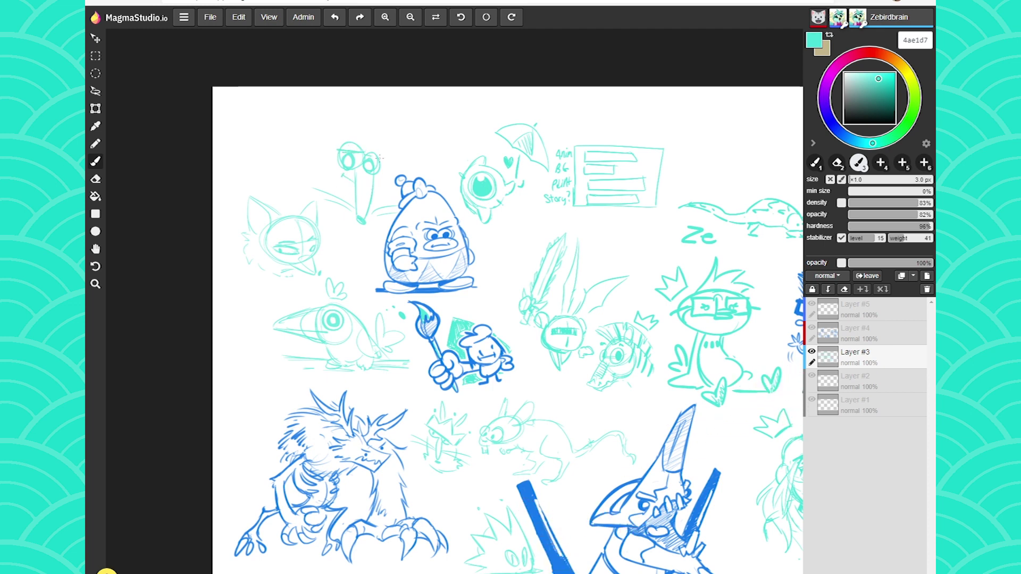
mouse_move(346, 131)
mouse_down()
mouse_move(328, 105)
mouse_move(325, 140)
mouse_move(354, 104)
mouse_move(378, 155)
mouse_up()
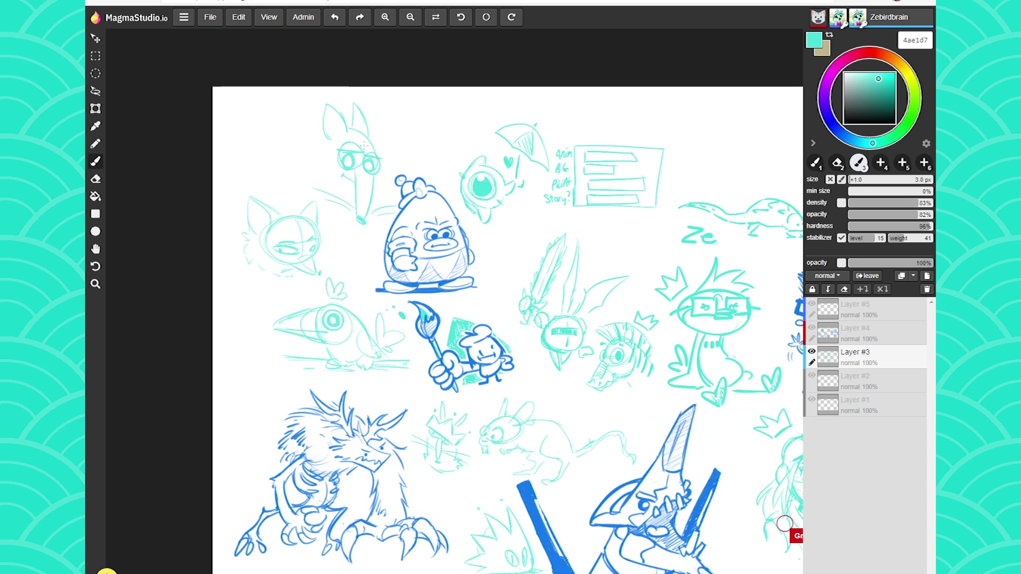
Step: Add grassy strokes beside the long-snouted animal and letter "BOO" with a small arrow pointing at it
drag(320, 141, 307, 166)
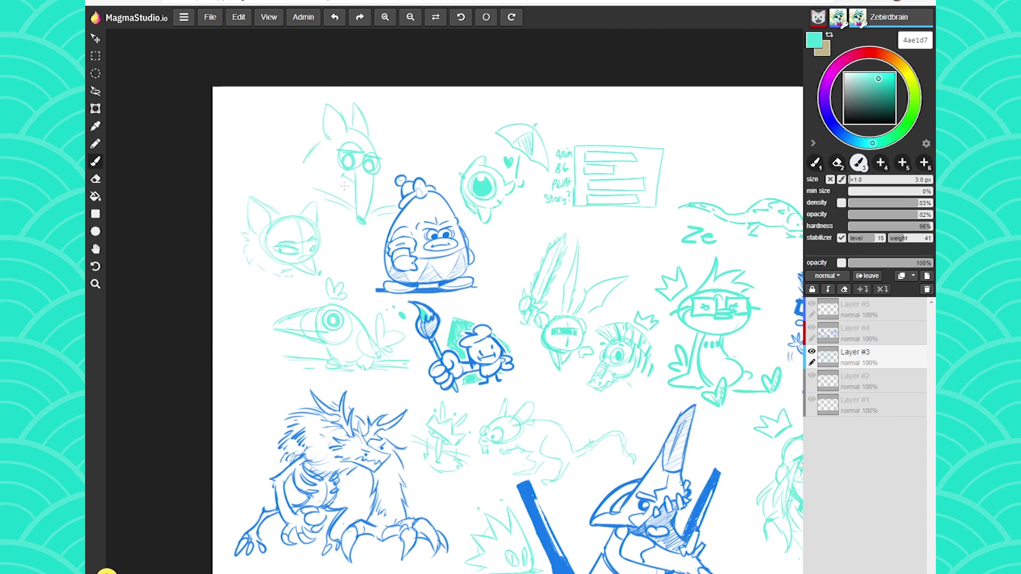
mouse_move(294, 144)
mouse_down()
mouse_move(301, 160)
mouse_move(288, 164)
mouse_up()
drag(381, 126, 378, 140)
mouse_move(380, 126)
mouse_down()
mouse_move(379, 142)
mouse_move(408, 138)
mouse_up()
drag(415, 159, 397, 165)
drag(504, 530, 387, 524)
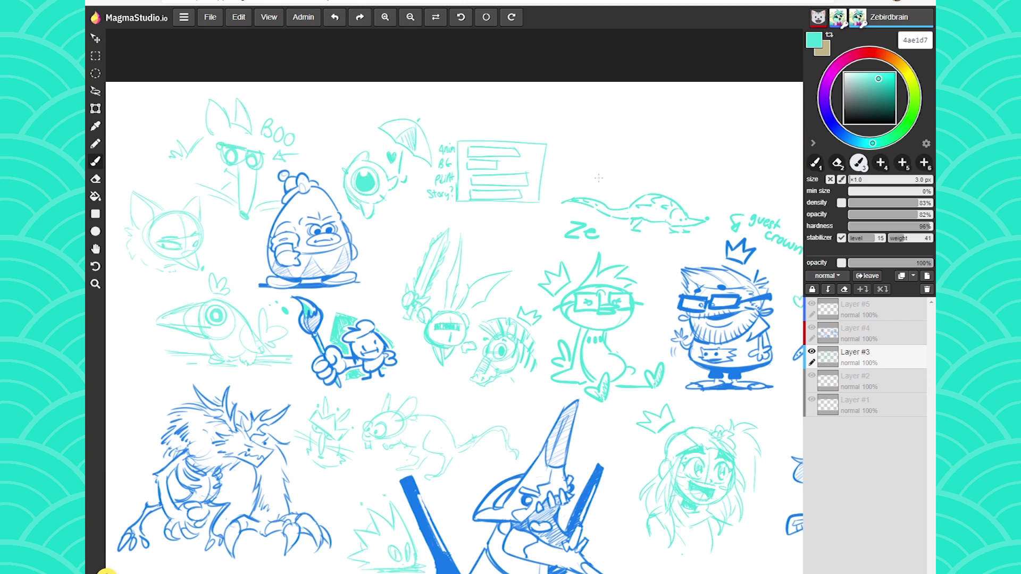
drag(544, 221, 420, 217)
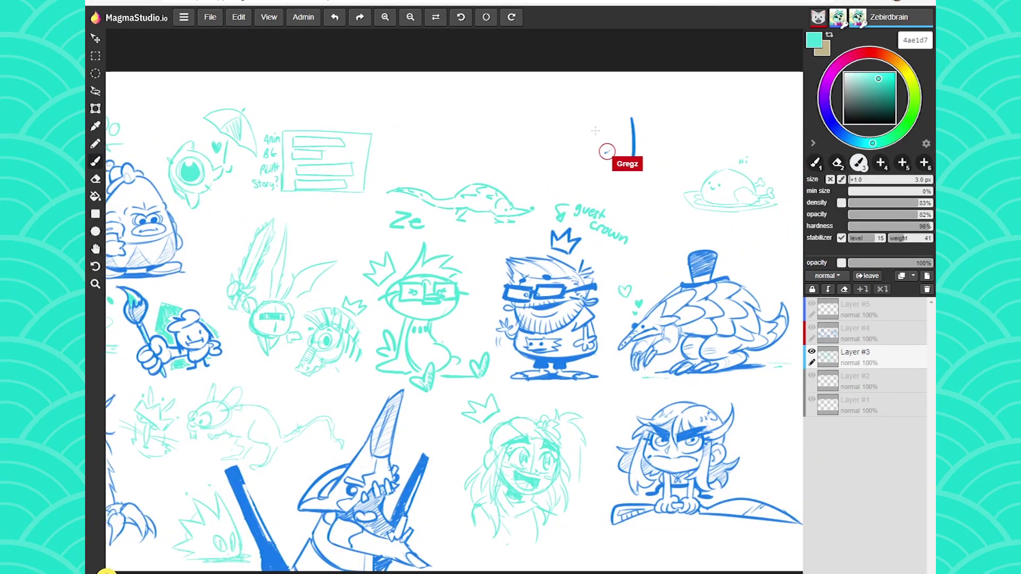
drag(597, 140, 650, 119)
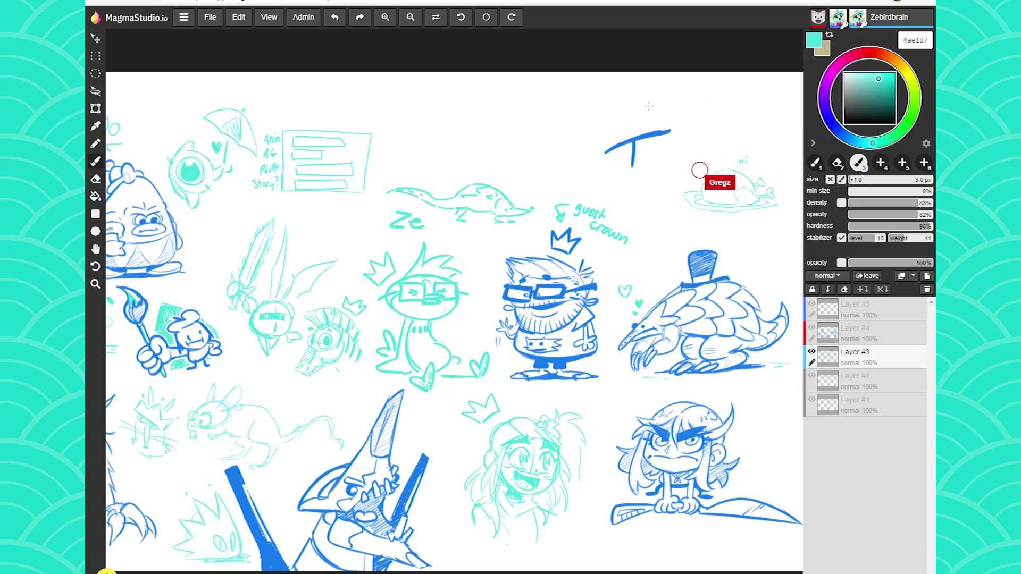
mouse_move(641, 91)
mouse_down()
mouse_move(612, 124)
mouse_move(639, 84)
mouse_up()
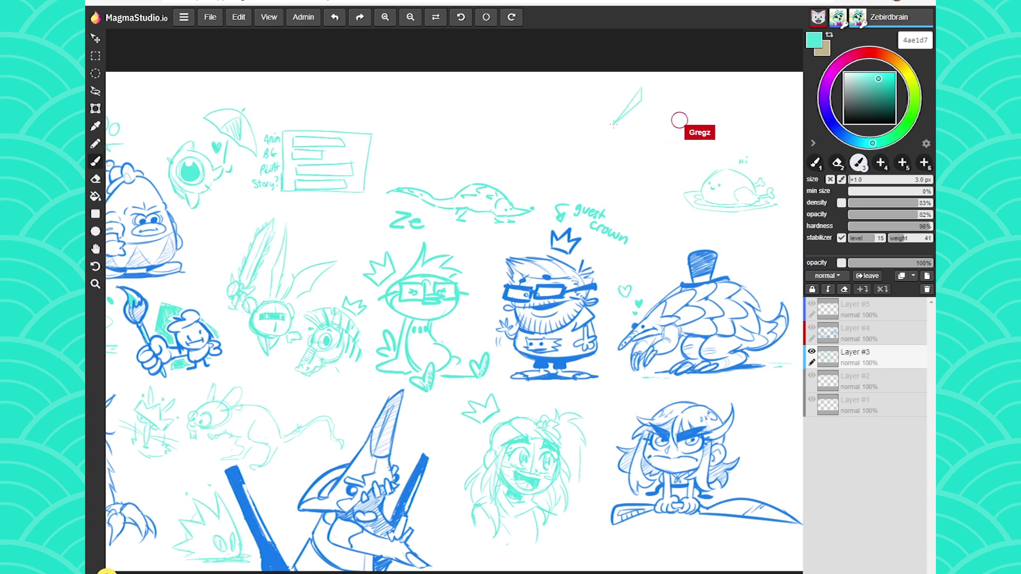
key(ctrl+z)
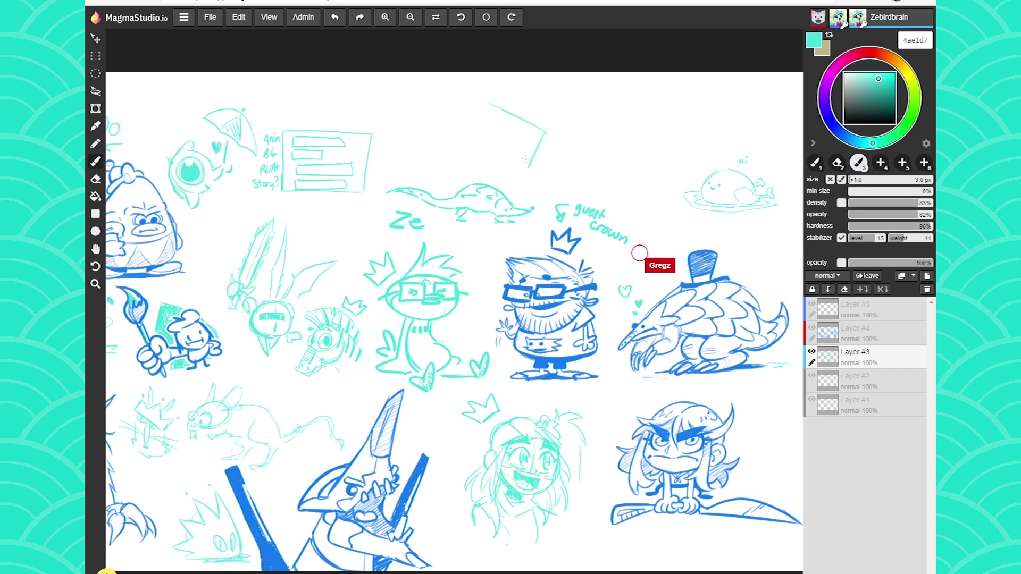
Step: Draw a tilted laptop-like screen with a hatched base and a rounded outline above the spotted long-tailed animal
drag(527, 166, 470, 137)
drag(489, 104, 469, 139)
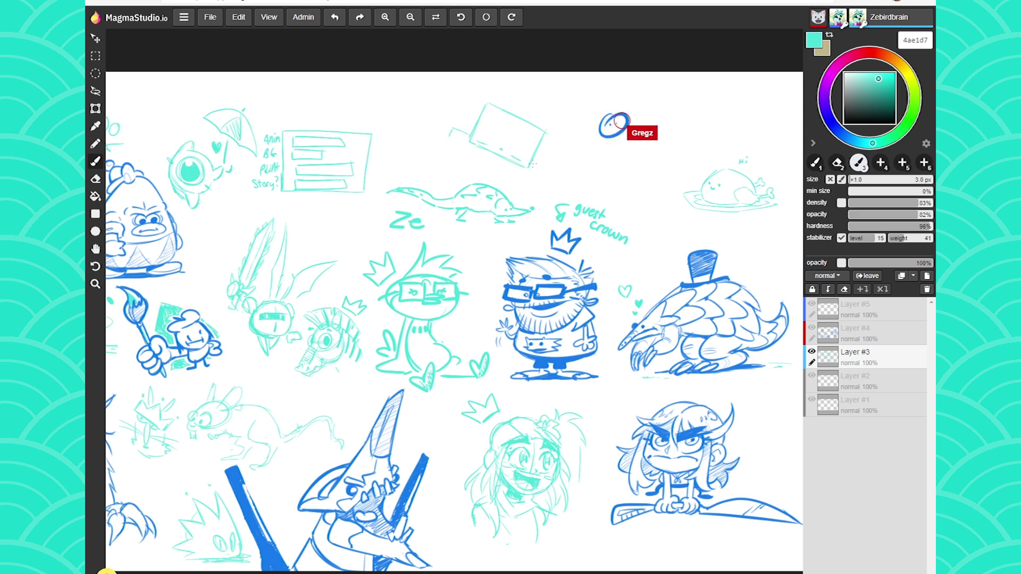
mouse_move(452, 140)
mouse_down()
mouse_move(534, 181)
mouse_move(453, 138)
mouse_up()
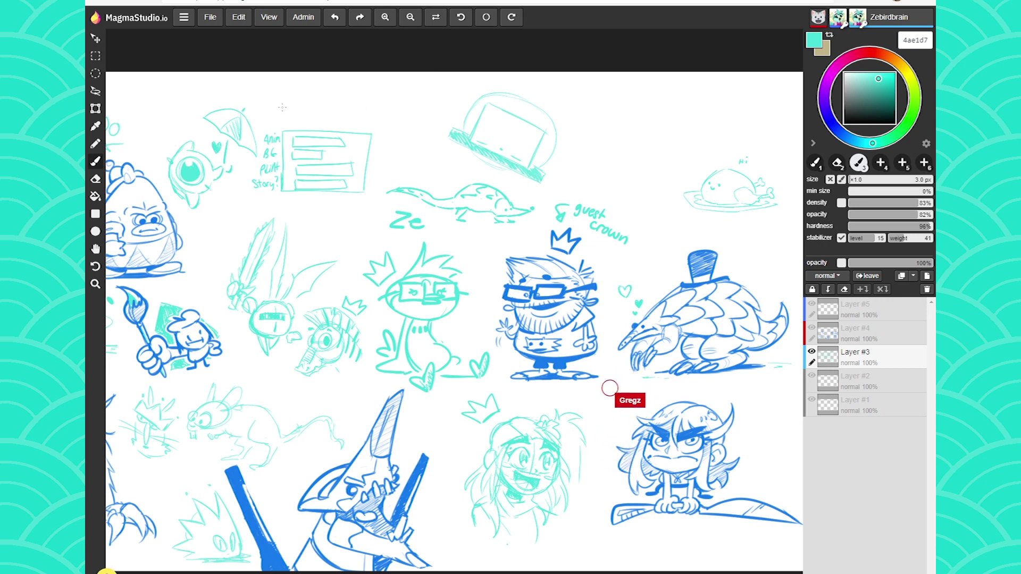
Step: Hand-letter "impostor syndrome!" above the labelled chart
mouse_move(272, 83)
mouse_down()
mouse_move(277, 105)
mouse_move(296, 104)
mouse_move(313, 92)
mouse_up()
drag(324, 84, 316, 105)
drag(327, 80, 326, 104)
mouse_move(322, 87)
mouse_down()
mouse_move(343, 98)
mouse_move(356, 90)
mouse_move(321, 113)
mouse_move(330, 121)
mouse_move(353, 107)
mouse_move(349, 122)
mouse_move(415, 115)
mouse_move(418, 138)
mouse_move(404, 141)
mouse_move(424, 148)
mouse_move(396, 150)
mouse_up()
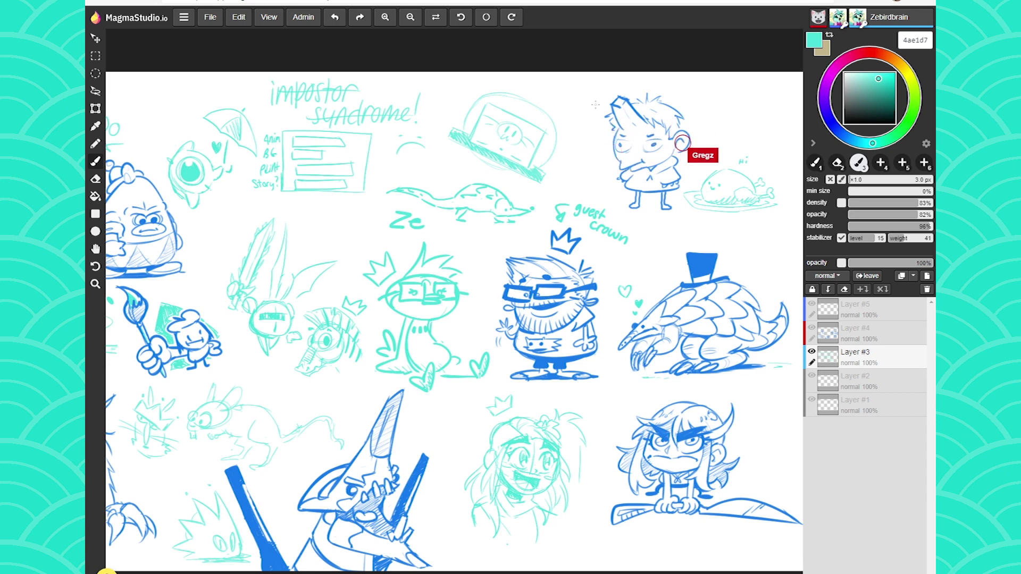
Step: Hatch a teal backdrop behind the collaborator's pangolin in the top hat
mouse_move(662, 263)
mouse_down()
mouse_move(647, 281)
mouse_move(653, 301)
mouse_up()
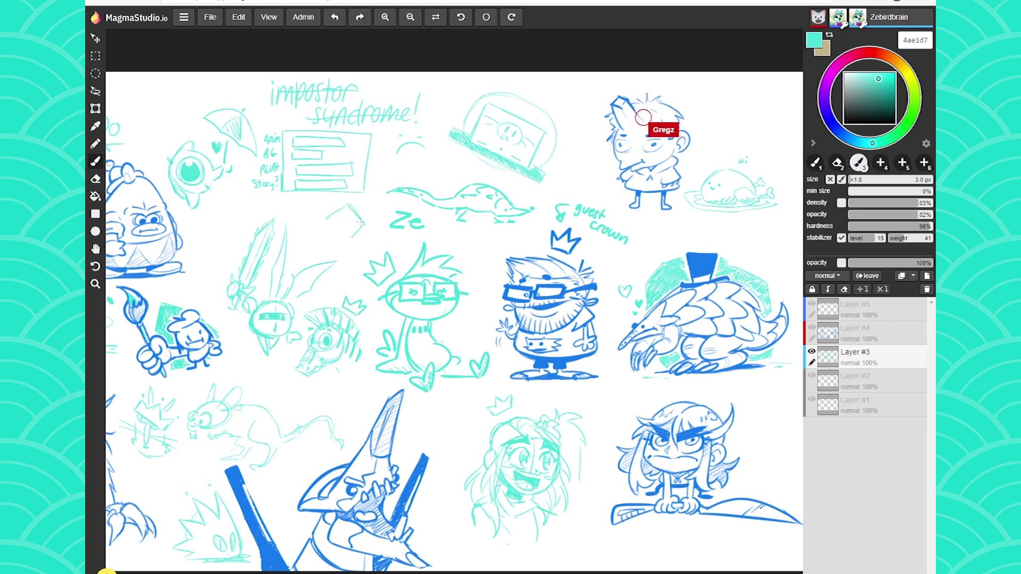
Step: Draw a cluster of hatched diamond and block shapes between the winged knight's sword and the "Ze" lettering
mouse_move(340, 218)
mouse_down()
mouse_move(320, 235)
mouse_move(307, 225)
mouse_move(341, 248)
mouse_move(319, 247)
mouse_up()
drag(319, 203, 318, 210)
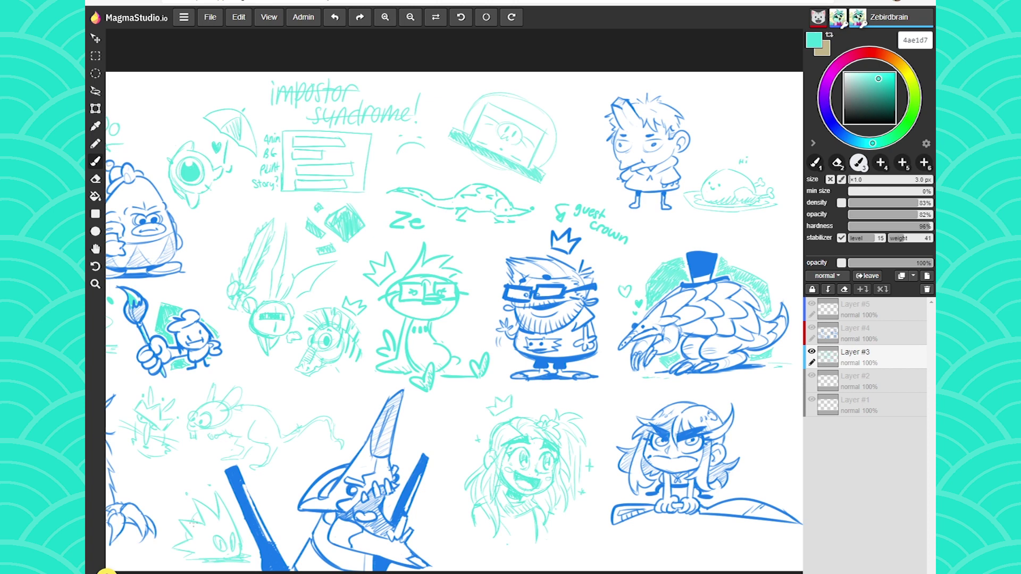
Step: Try drawing glasses over the eyes of the grinning girl with the small crown
scroll(425, 297, down, 3)
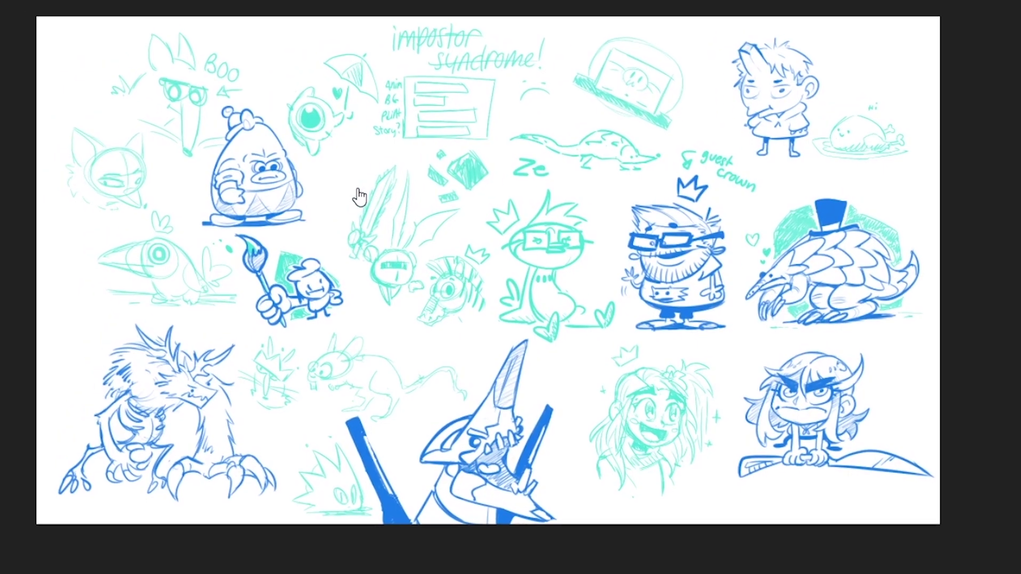
scroll(392, 145, up, 1)
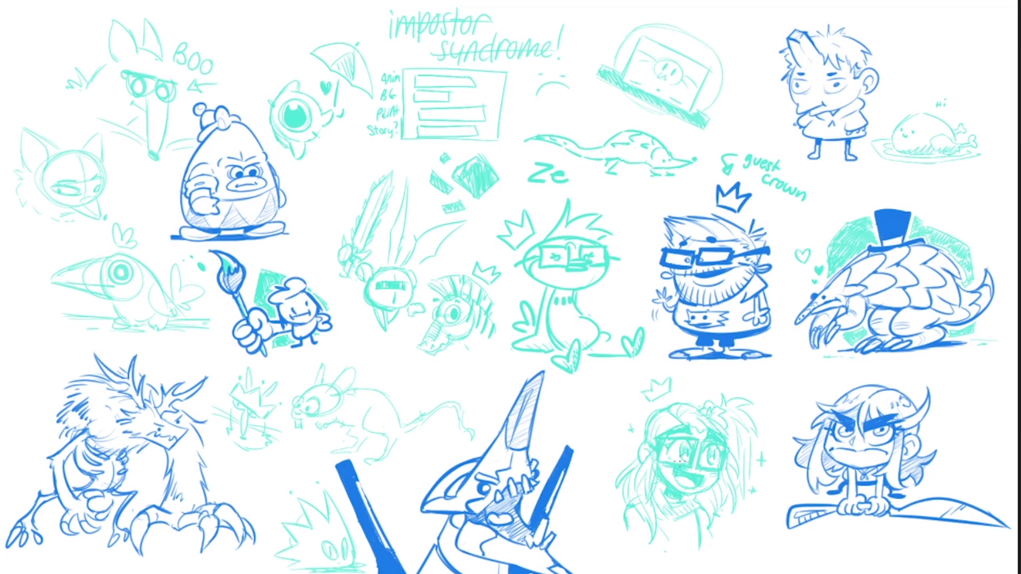
drag(725, 459, 722, 471)
key(ctrl+z)
key(ctrl+shift+z)
key(ctrl+z)
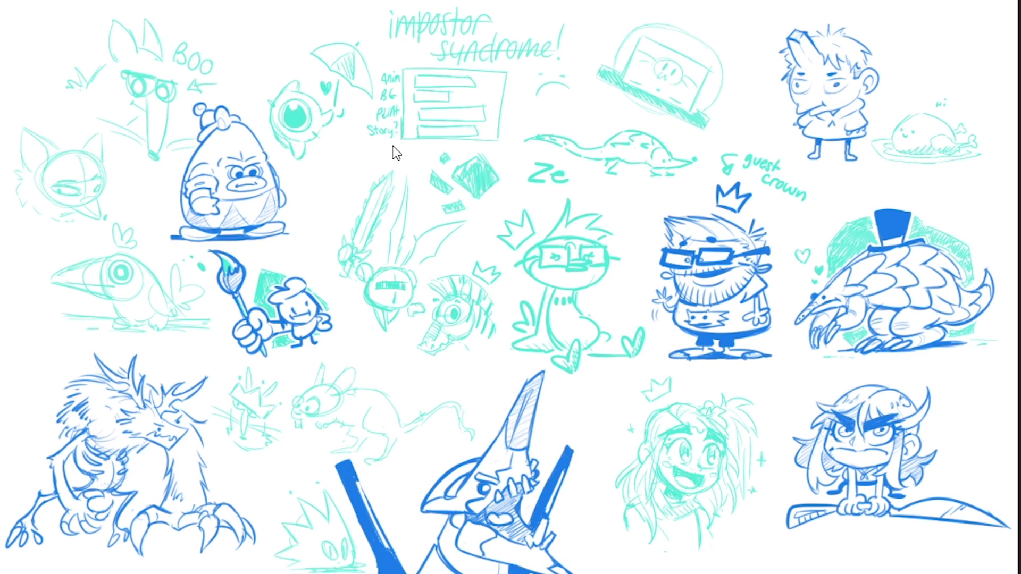